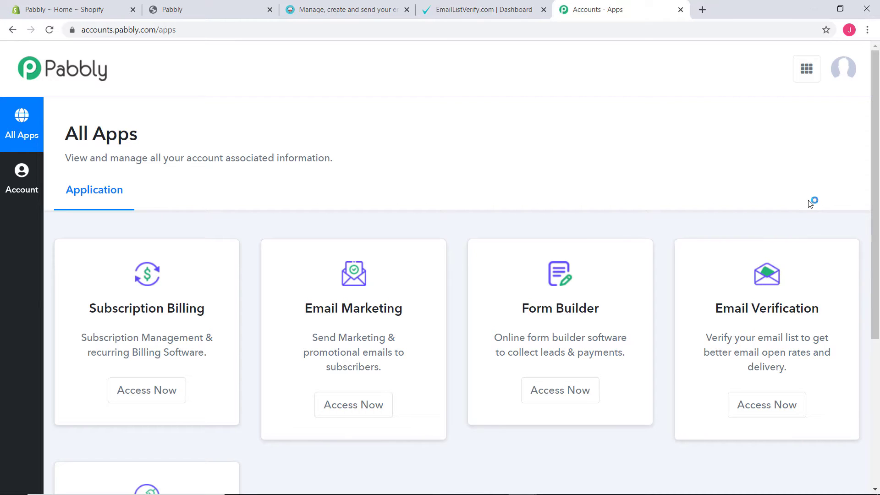
Step: Open the Connect application from the Pabbly apps page and look through its existing workflows
scroll(811, 200, down, 5)
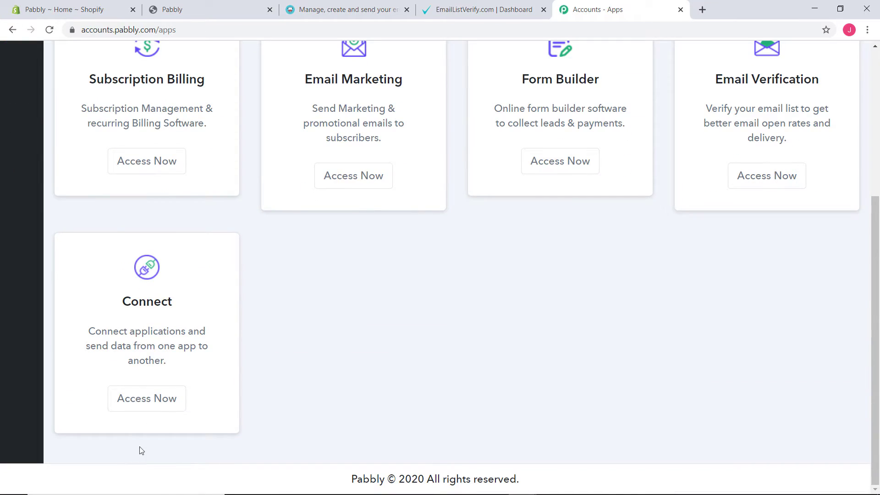
click(148, 397)
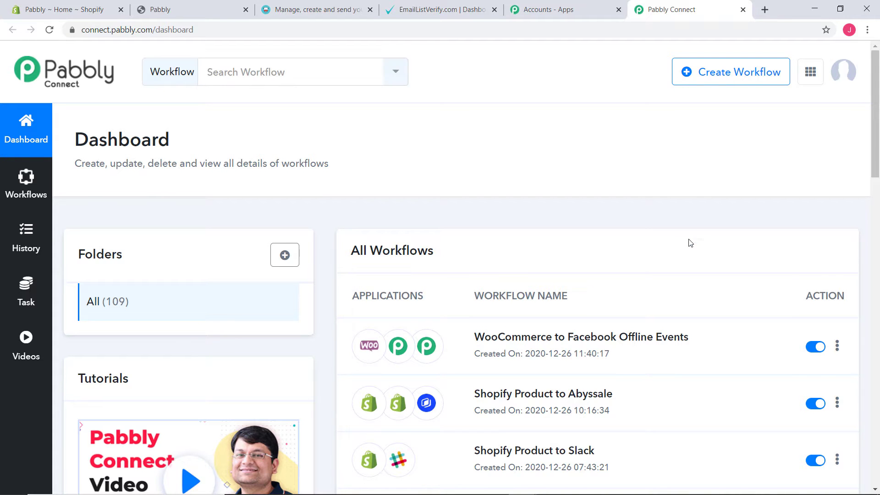
scroll(691, 243, down, 6)
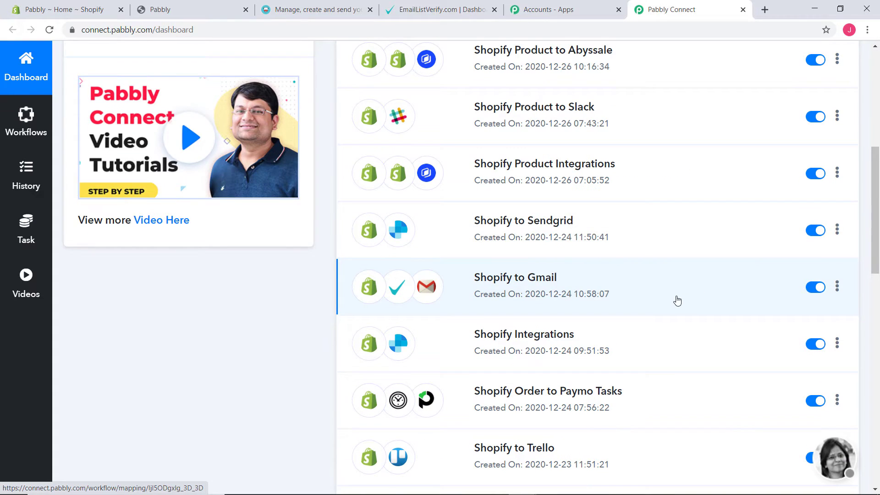
scroll(677, 301, up, 6)
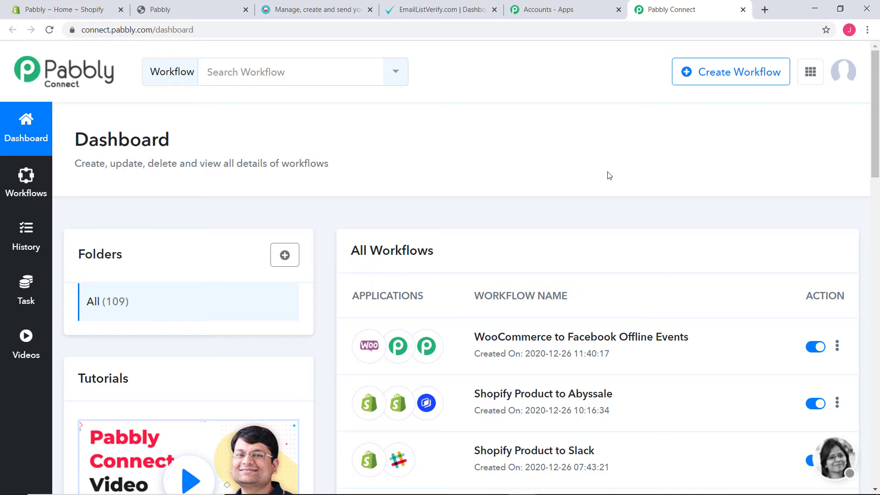
Step: Create a new workflow named "Gravity Forms to Clickup"
click(712, 72)
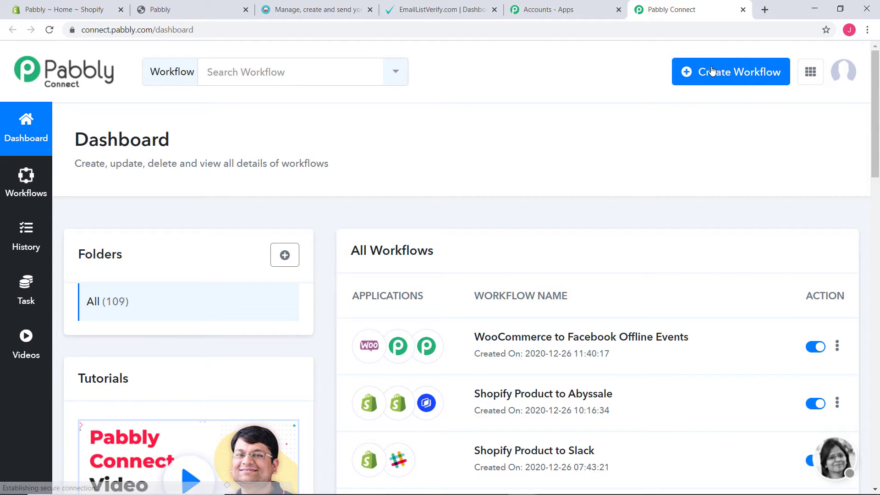
click(722, 73)
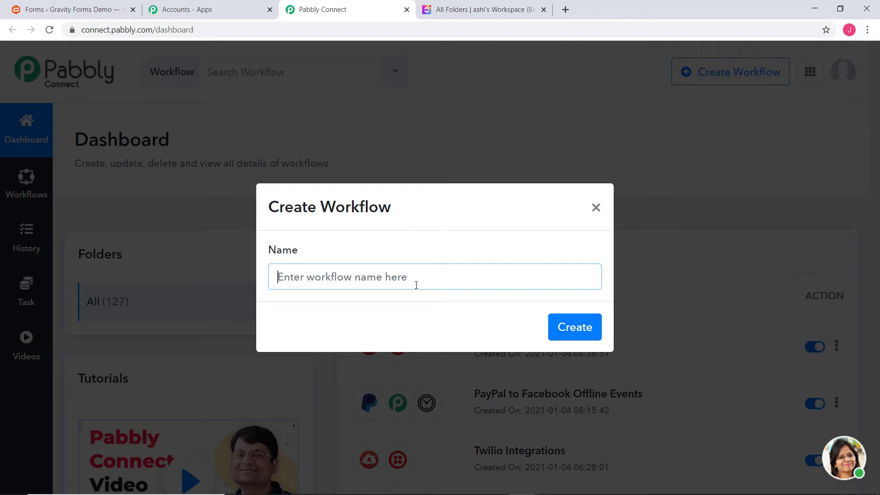
text(Gravity F)
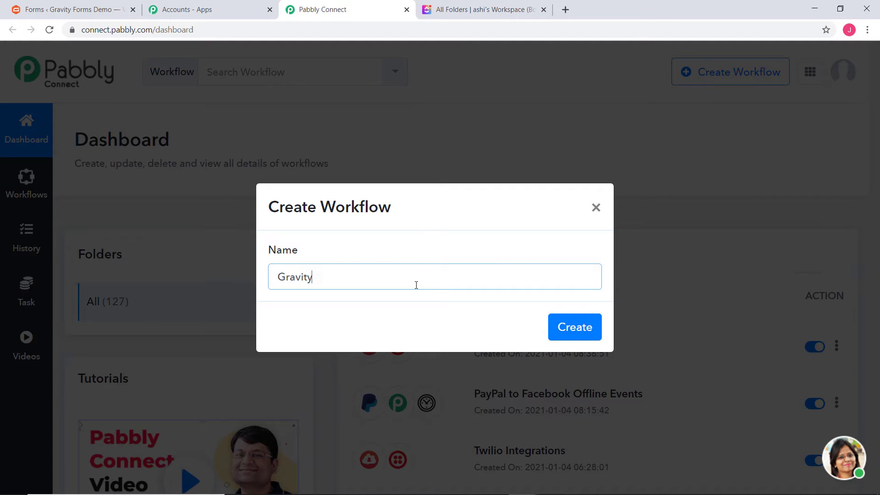
text(orms to Clickup)
key(Return)
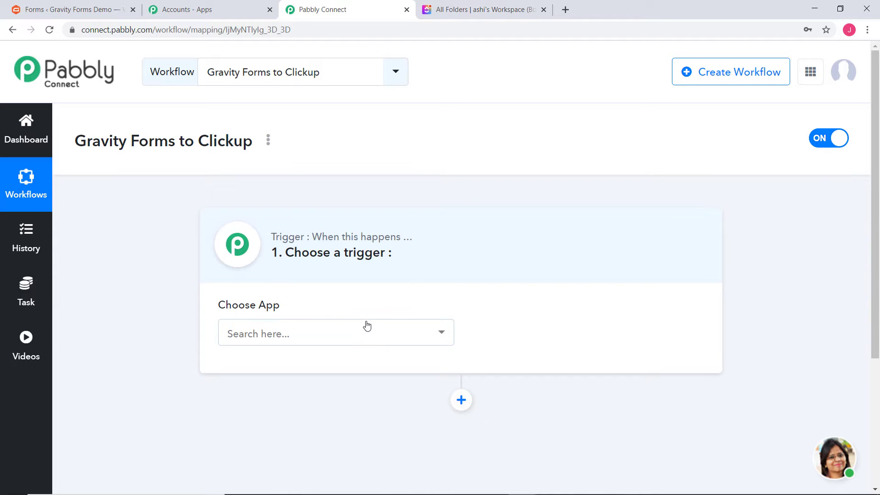
Step: Set the workflow's trigger app to Gravity Forms and its trigger event to New Response
click(365, 337)
text(gra)
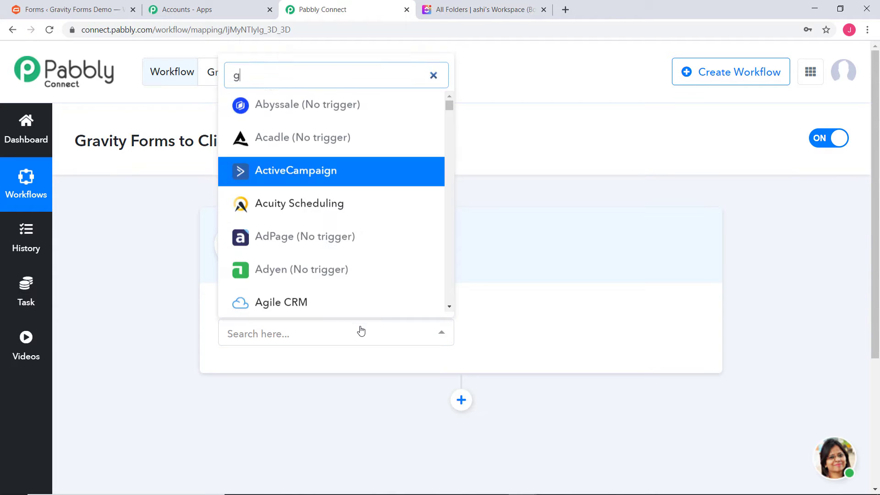
click(329, 273)
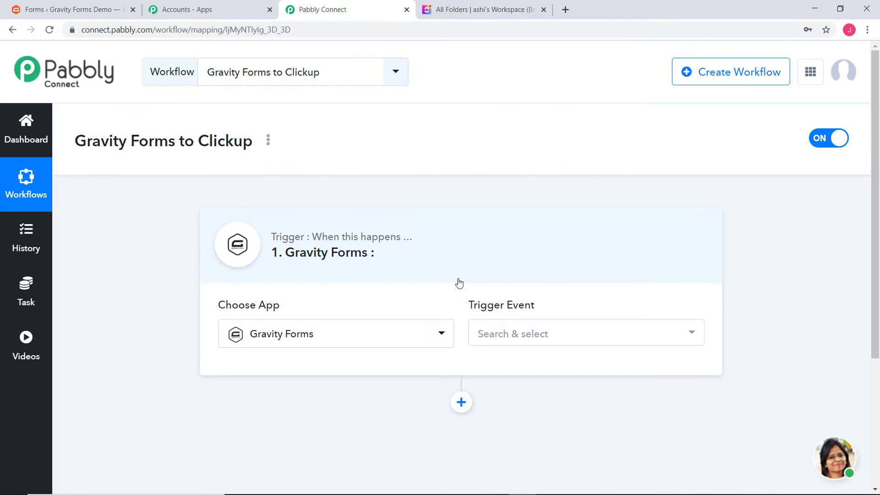
click(511, 332)
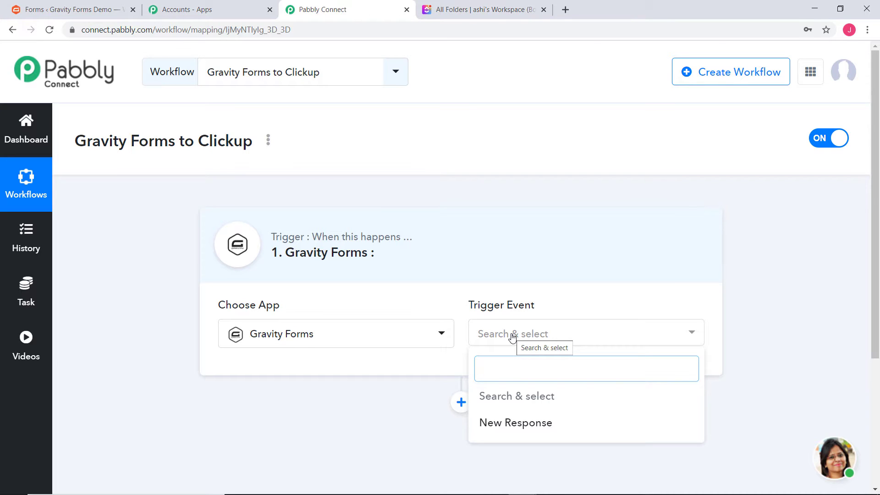
click(555, 423)
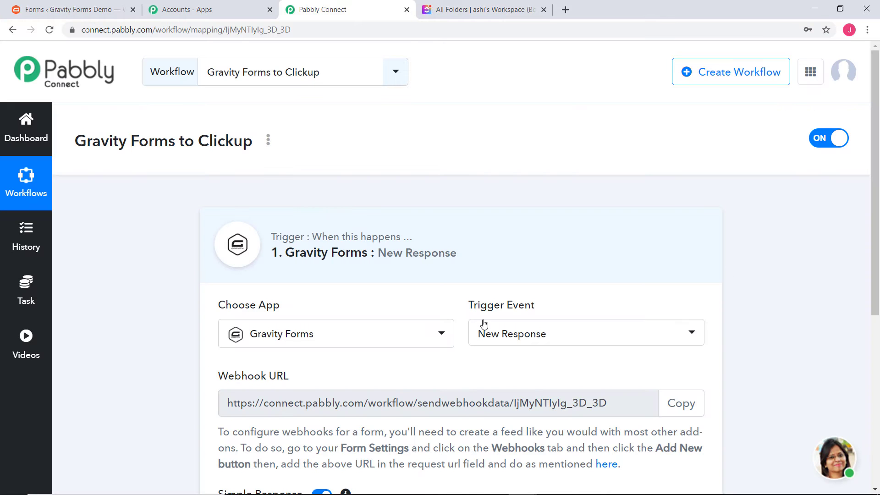
drag(467, 306, 535, 311)
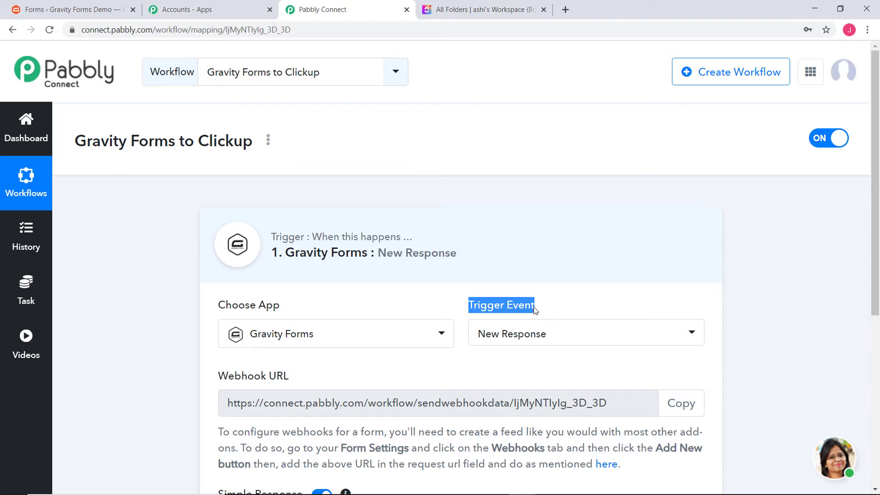
click(535, 311)
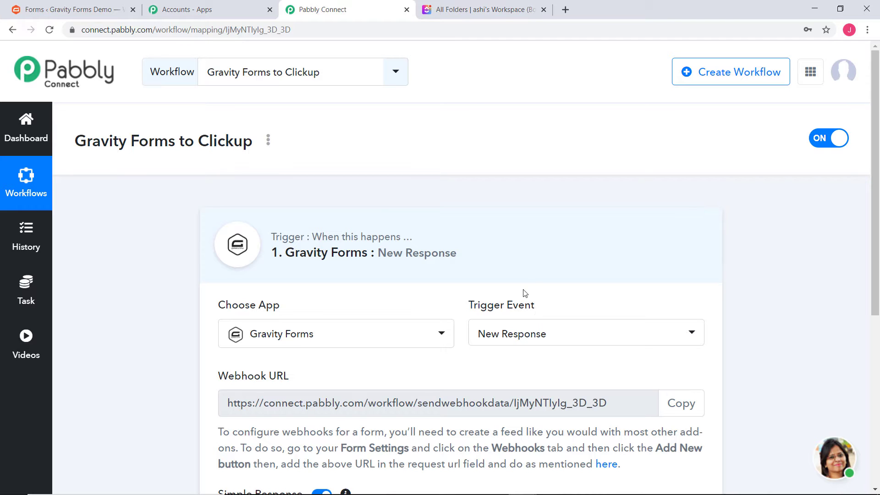
Step: Copy the webhook URL of the Gravity Forms trigger
scroll(523, 290, down, 3)
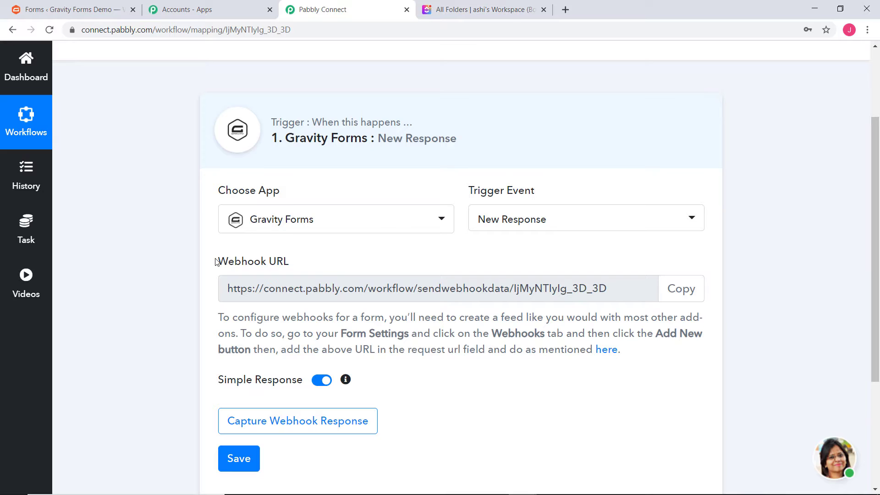
drag(218, 261, 278, 263)
click(278, 263)
click(662, 288)
drag(216, 317, 456, 317)
click(456, 317)
click(681, 289)
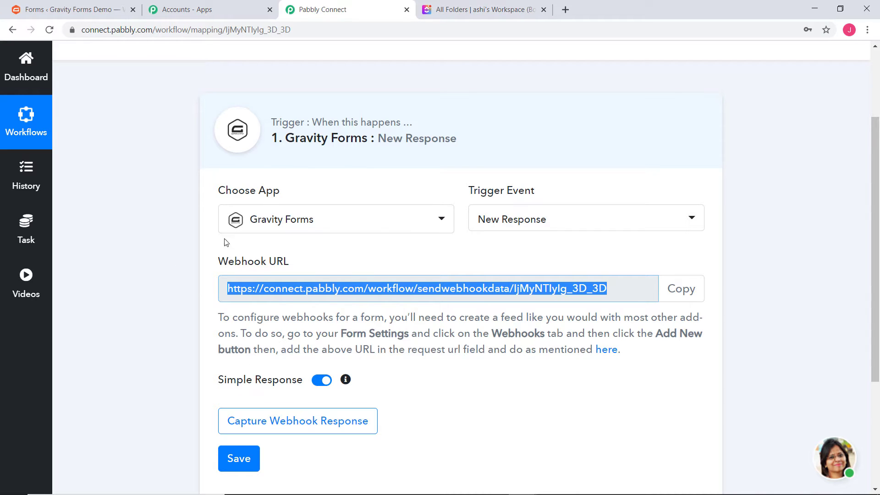
Step: Switch to the Gravity Forms site and open the Webhooks settings of the ClickUp Task form
click(44, 8)
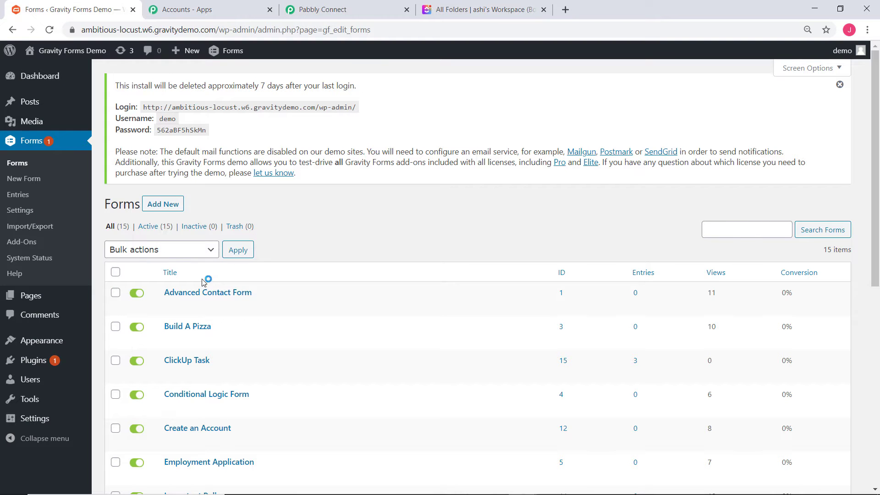
click(166, 299)
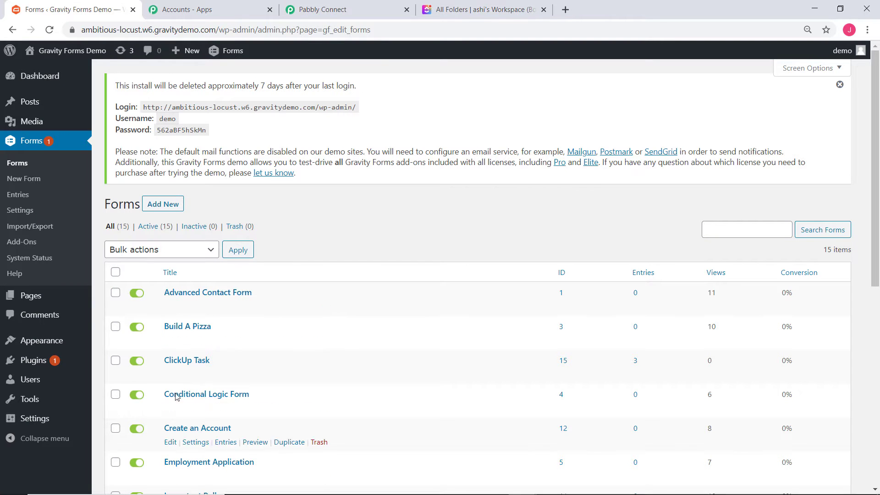
mouse_move(169, 370)
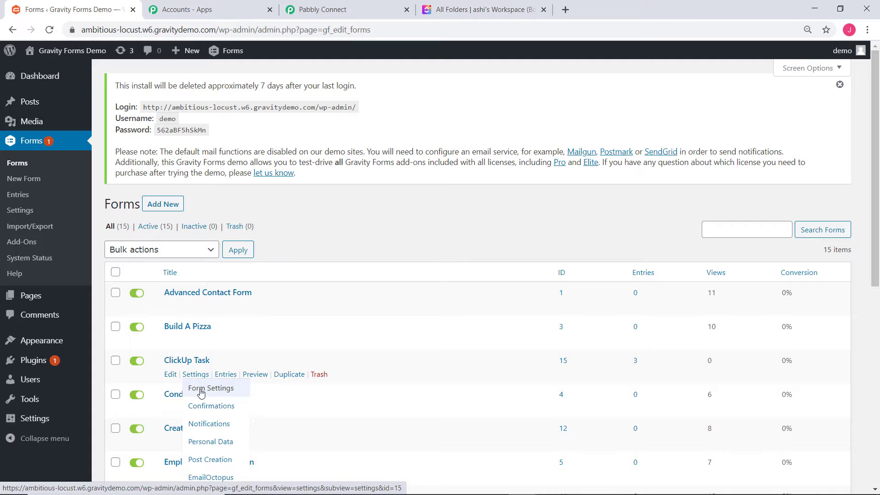
click(201, 390)
scroll(784, 380, down, 2)
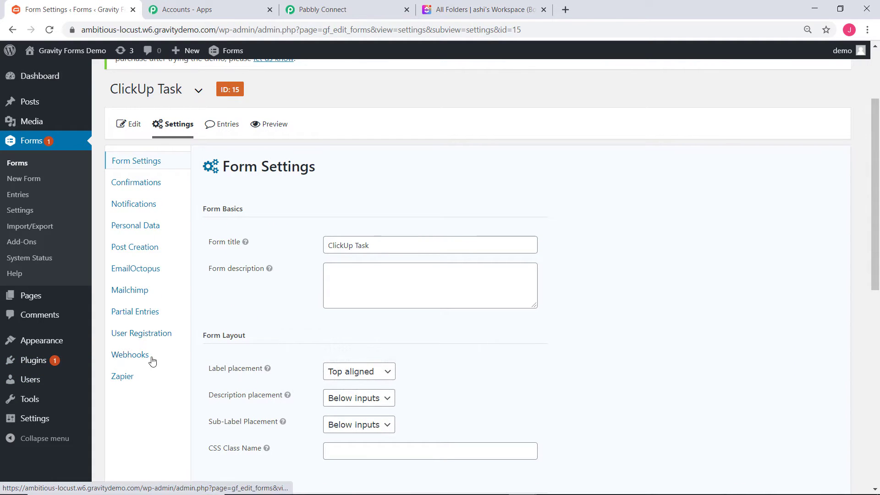
click(132, 356)
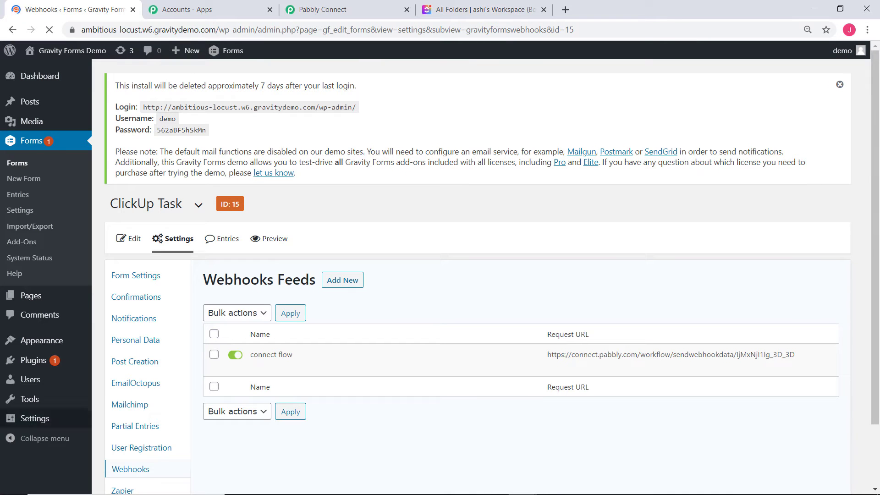
Step: Add a new webhook feed to the ClickUp Task form with the copied webhook URL as its Request URL, and save it
scroll(678, 213, down, 2)
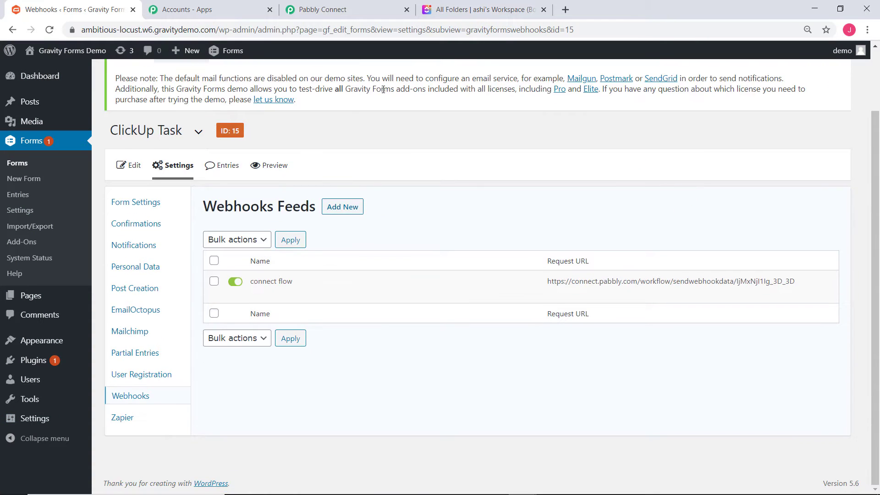
click(343, 211)
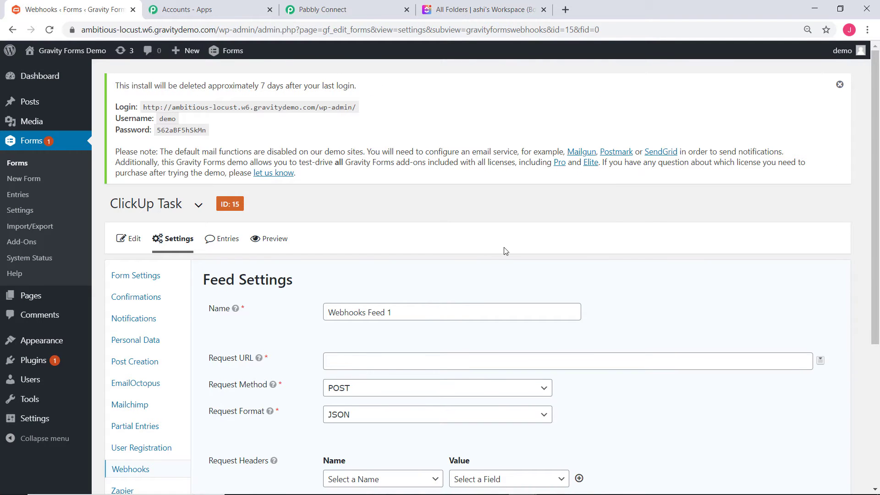
scroll(505, 250, down, 2)
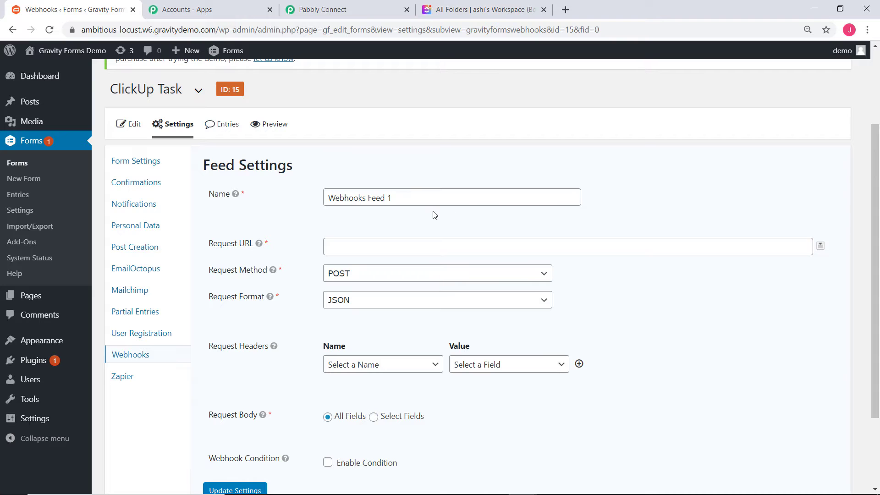
click(339, 245)
right_click(339, 245)
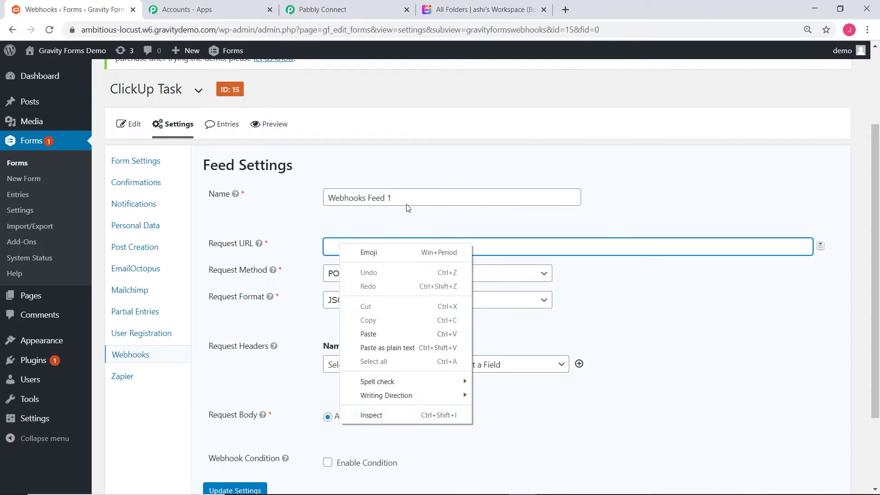
click(395, 333)
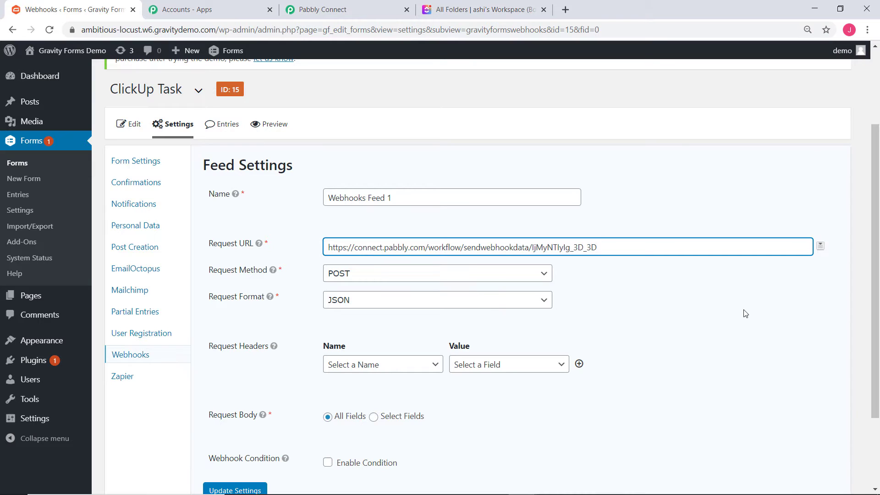
scroll(746, 312, down, 3)
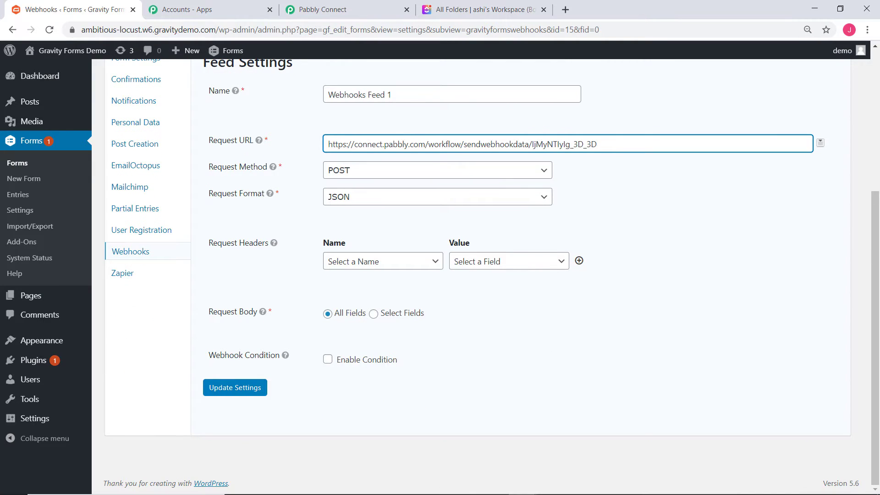
click(235, 389)
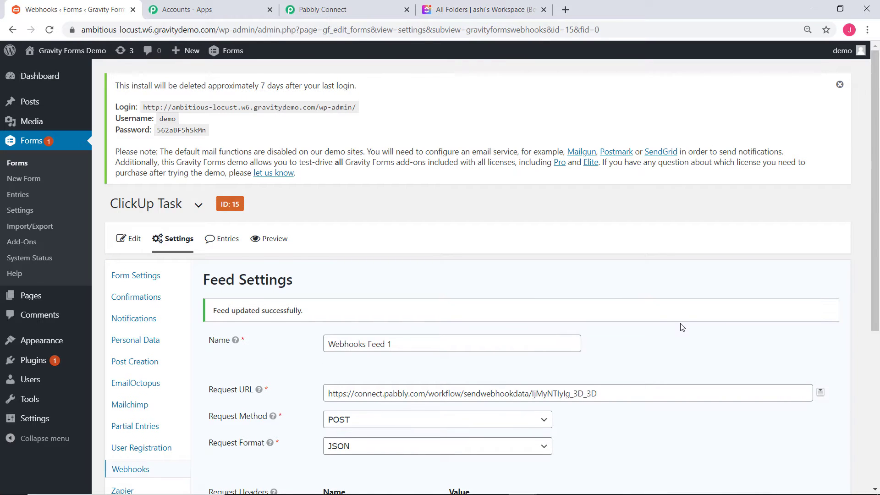
scroll(682, 323, down, 3)
scroll(683, 321, down, 2)
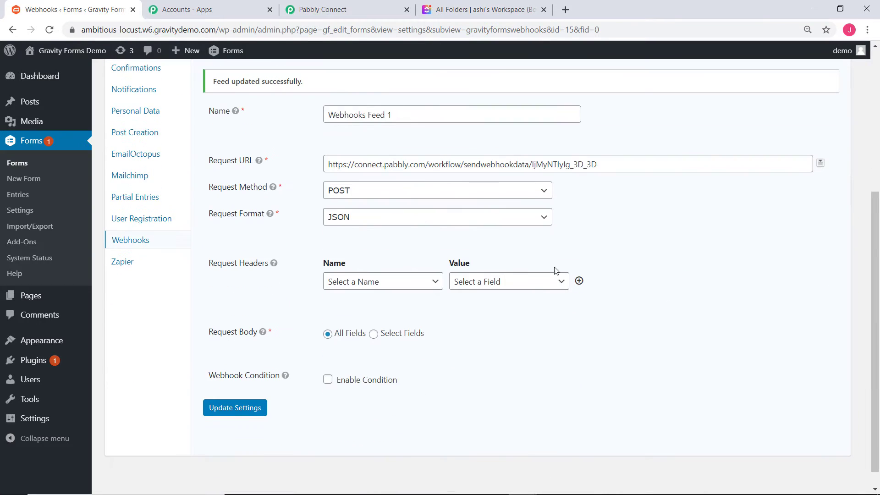
scroll(639, 407, up, 5)
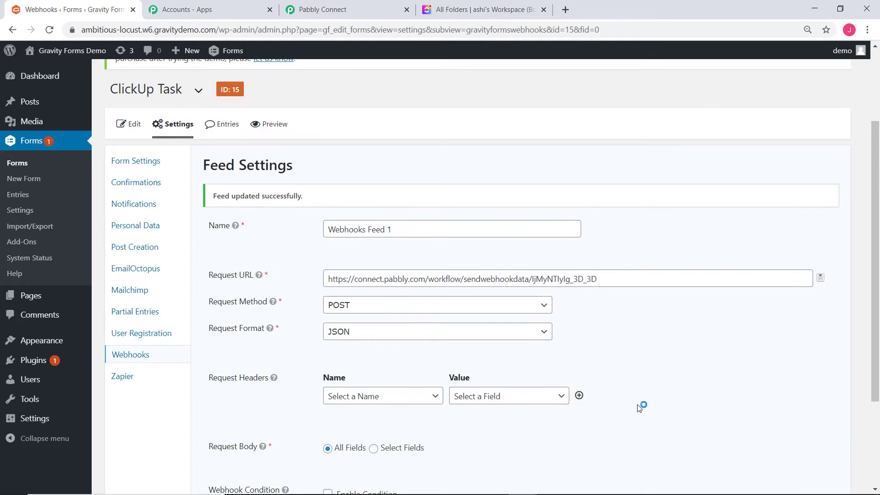
Step: Return to the Pabbly Connect workflow and start capturing the webhook response for the Gravity Forms trigger
click(338, 9)
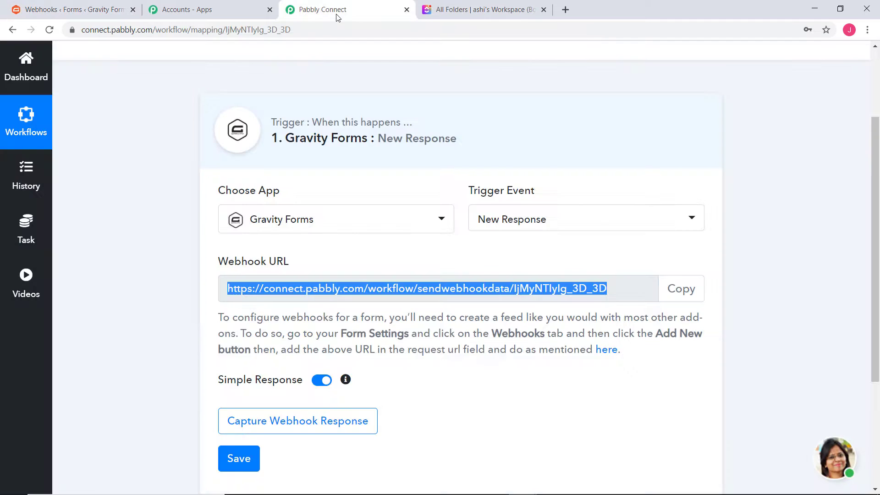
scroll(625, 342, down, 3)
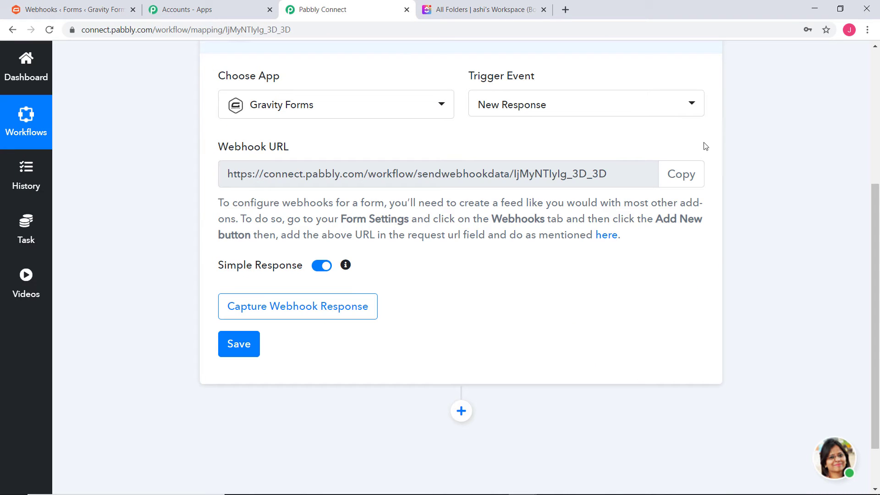
click(261, 308)
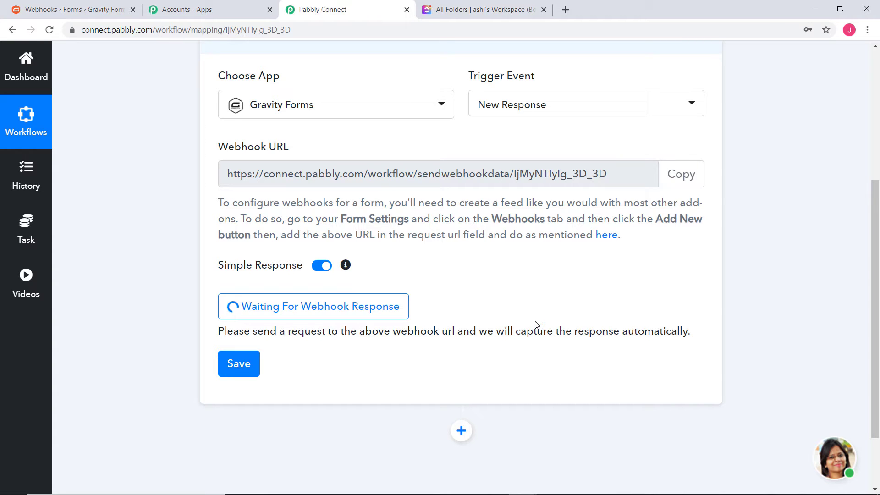
Step: Switch back to Gravity Forms and open the preview of the ClickUp Task form
click(72, 10)
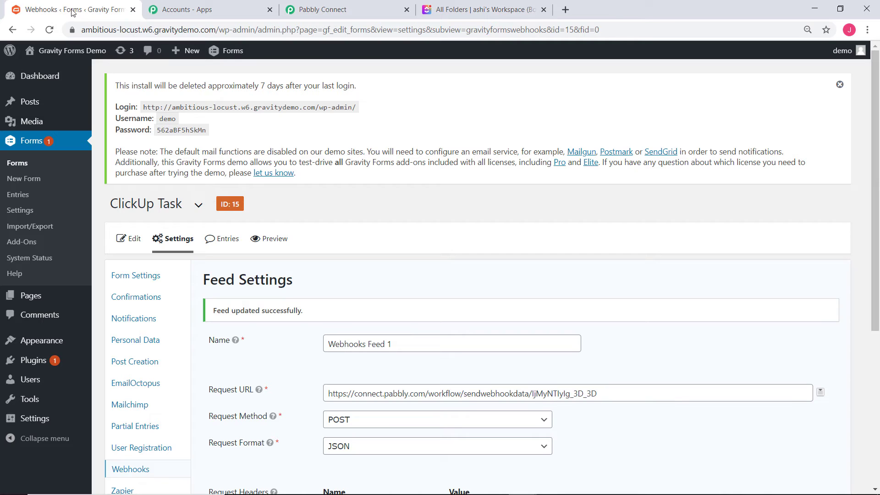
click(273, 241)
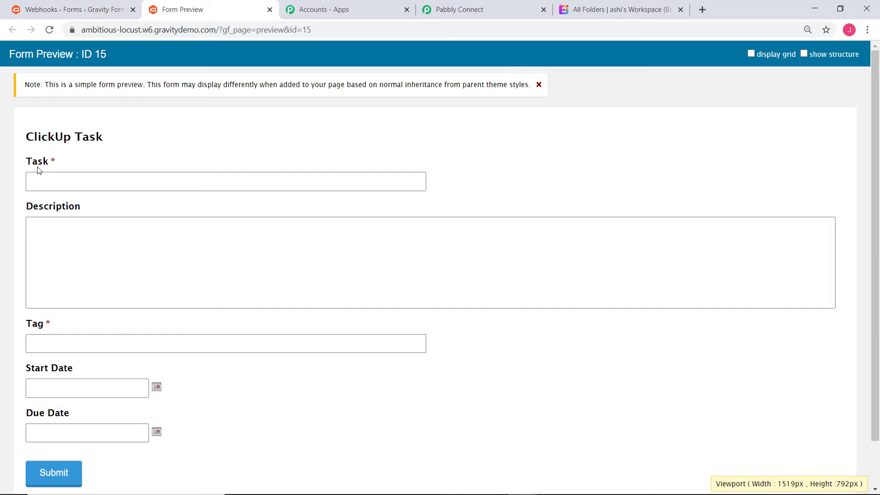
Step: Enter "First Step Integration" as the task in the ClickUp Task form
click(60, 182)
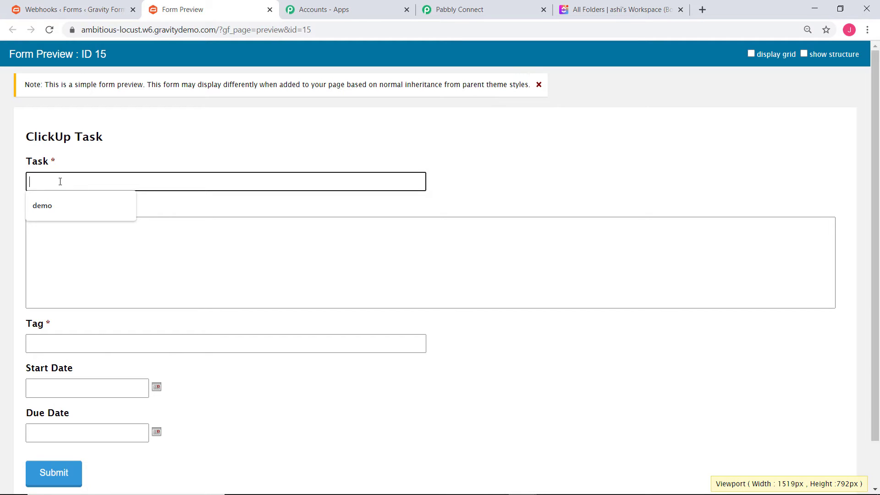
text(First St)
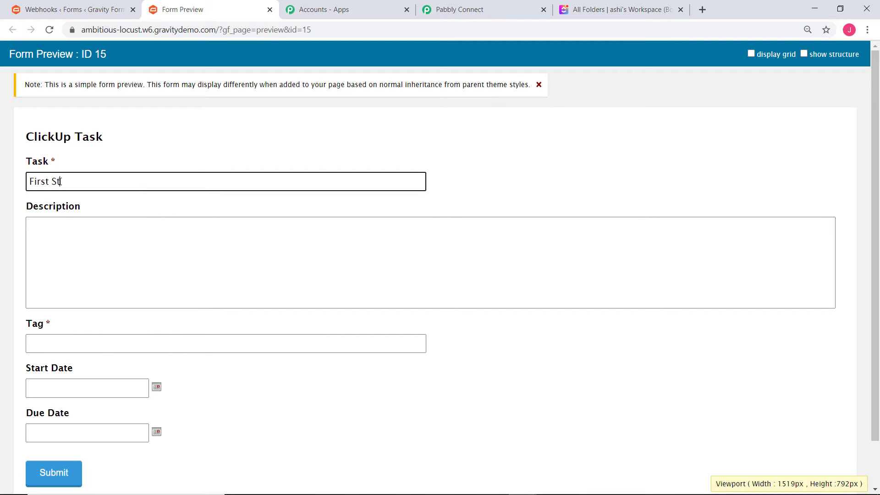
text(ep Integration)
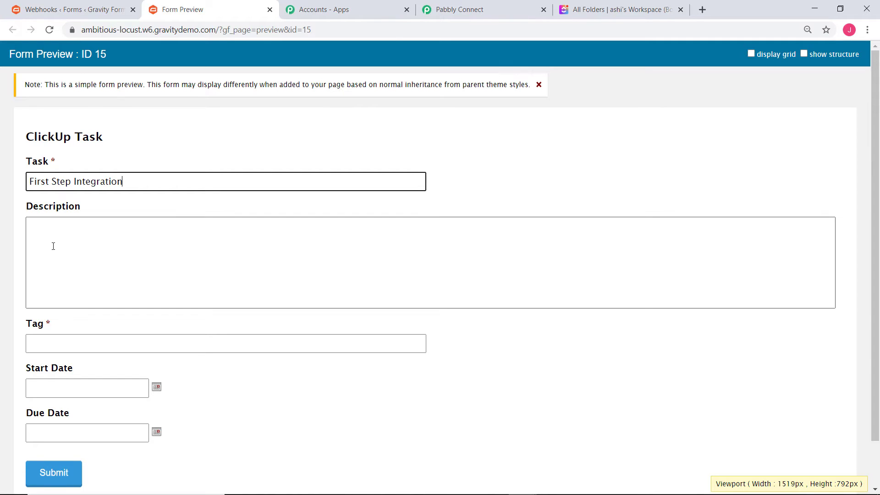
Step: Enter the description "This task is about First step integration where we are going to integrate Gravity Forms and Clickup."
click(67, 224)
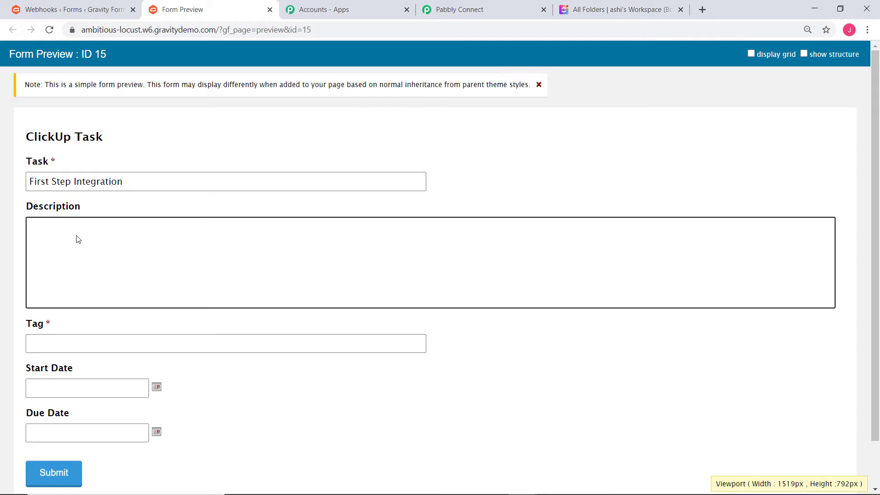
text(This task is about First step i)
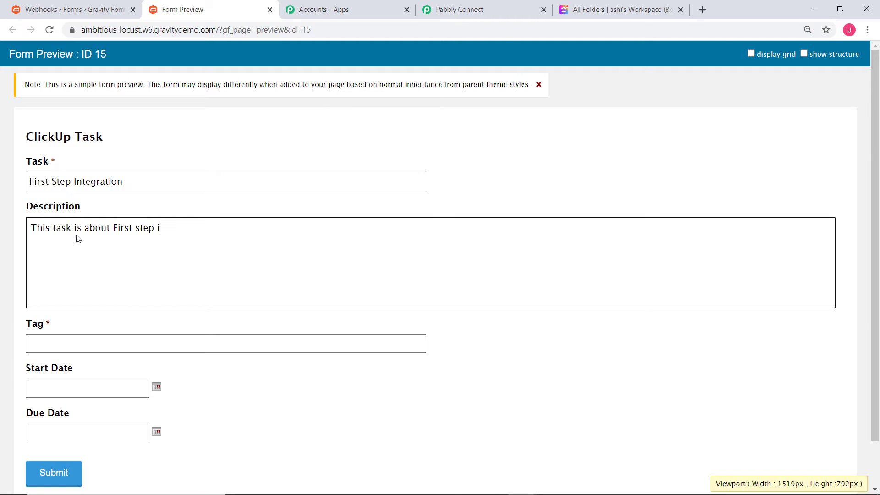
text(ntegration where we are going )
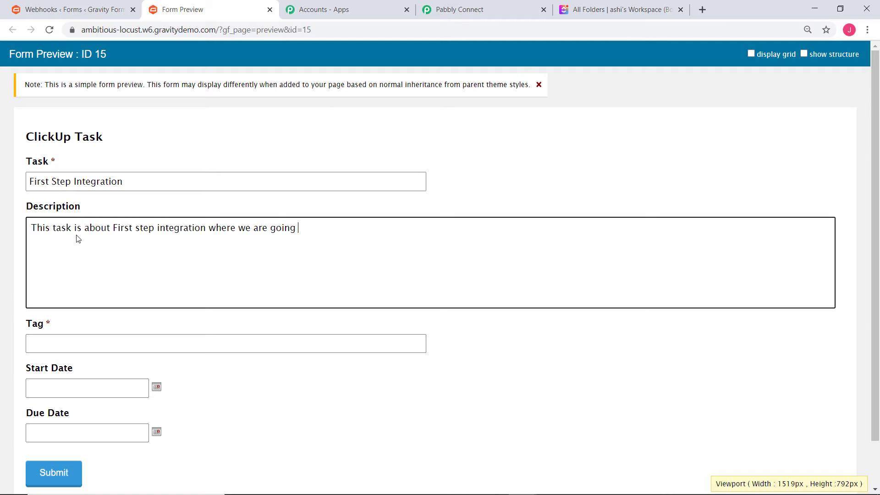
text(to integrate Gravity )
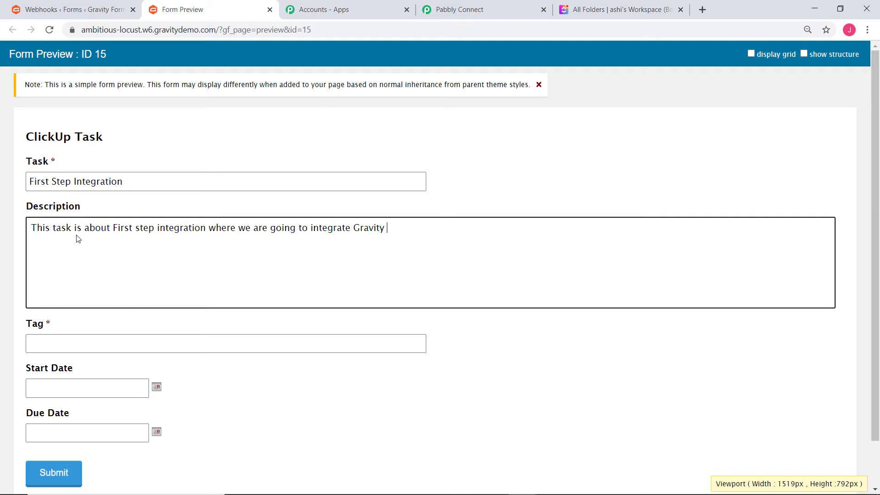
text(Forms and Clickup.)
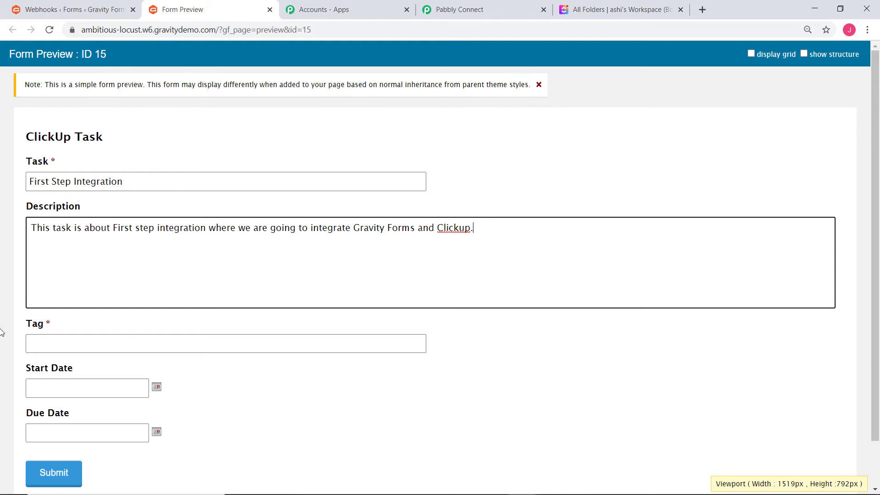
Step: Set the form's tag to "Gravity Forms to Clickup" and its start date to 01/12/2021
click(35, 342)
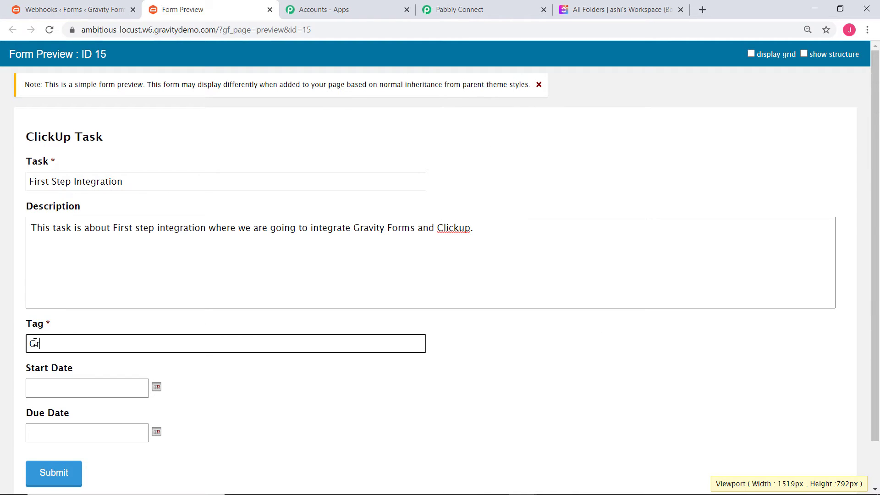
text(Gravity Forms to Clickup)
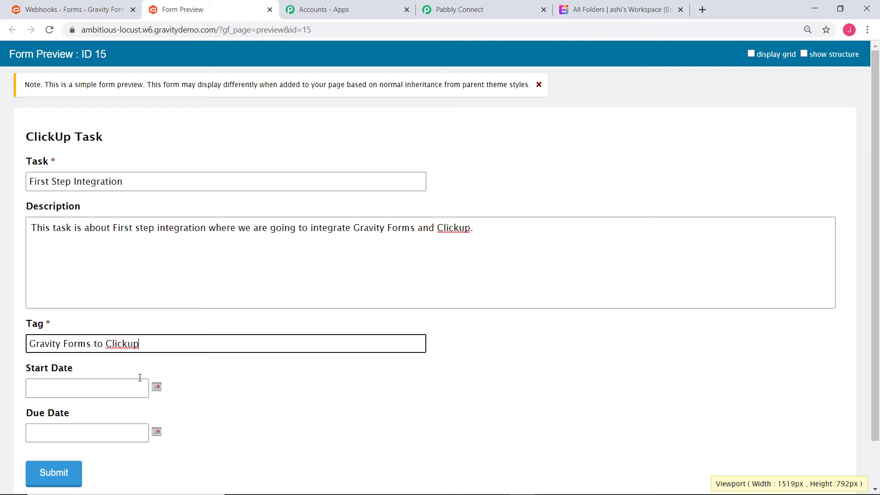
click(157, 388)
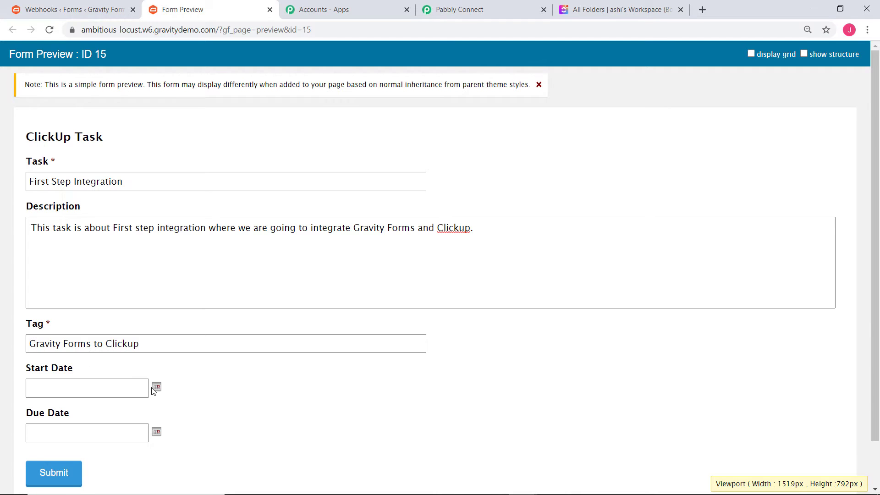
click(157, 388)
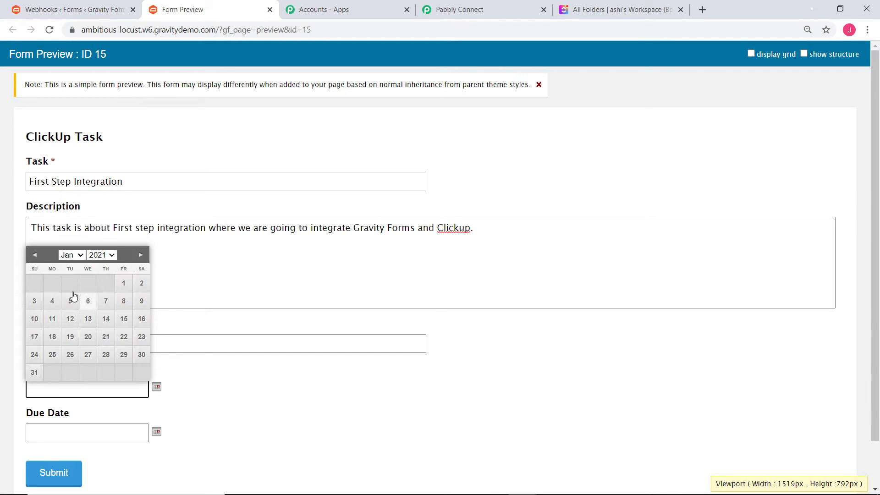
click(70, 318)
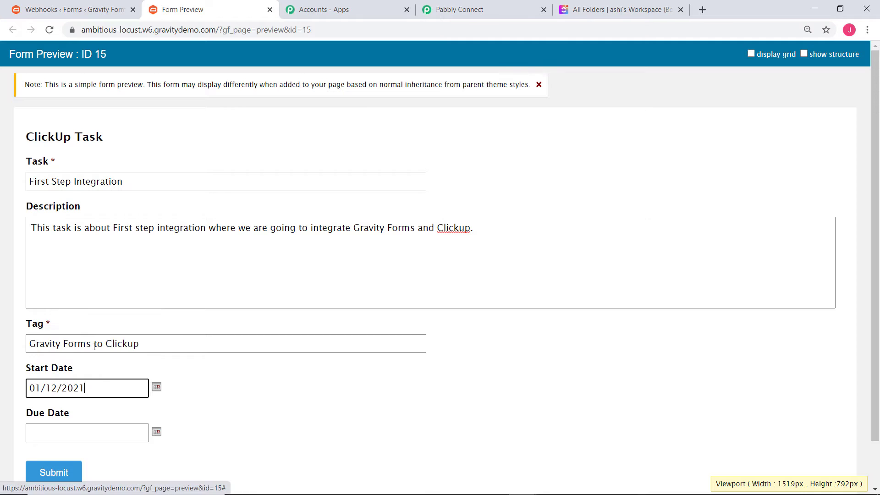
Step: Set the form's due date to 01/15/2021 and submit the test response
click(157, 432)
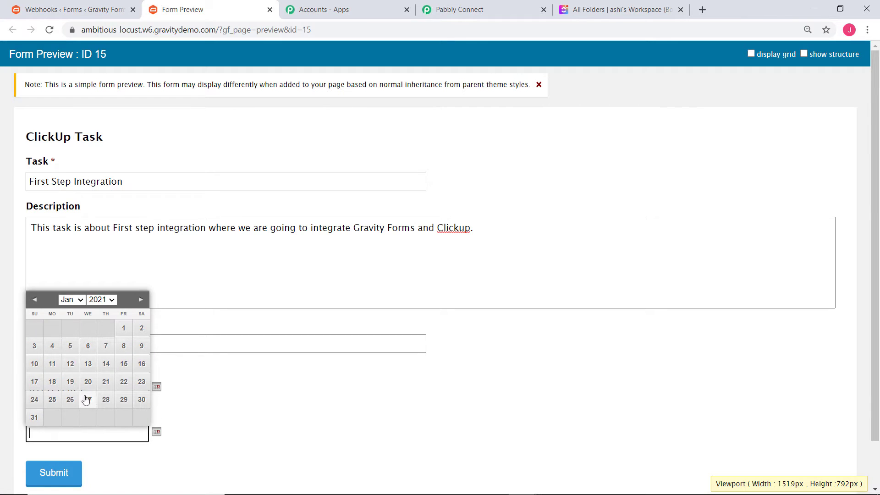
click(130, 370)
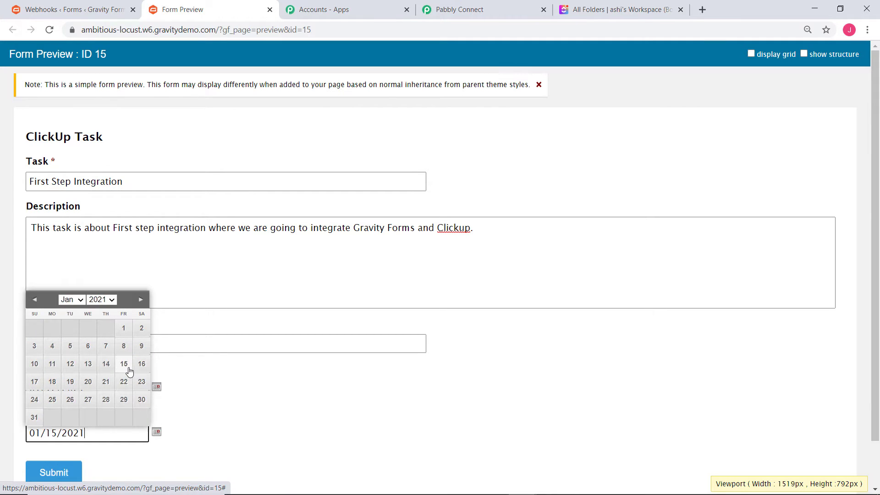
scroll(248, 361, down, 1)
click(67, 425)
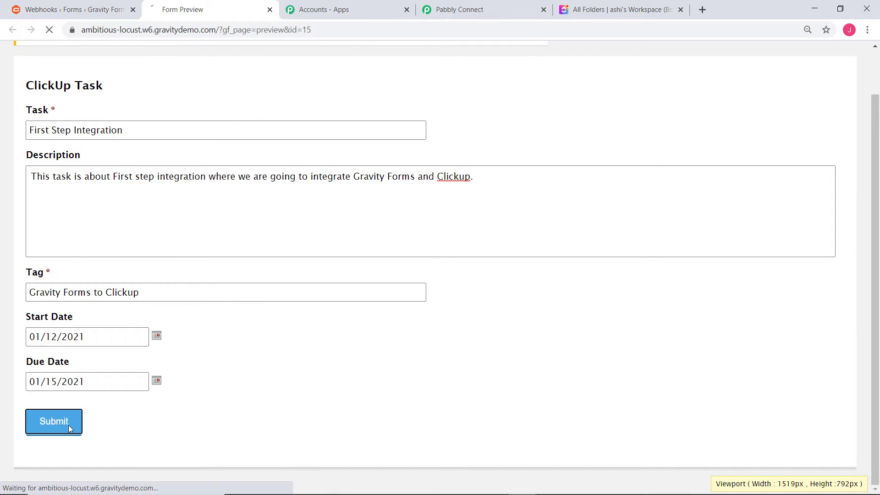
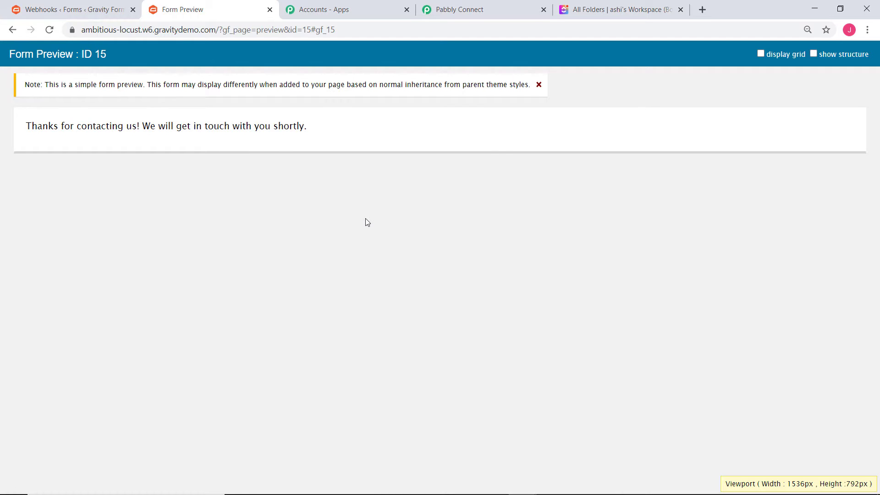
Step: Return to the Pabbly Connect workflow, review the captured webhook response through its last fields, and save the Gravity Forms trigger
click(475, 11)
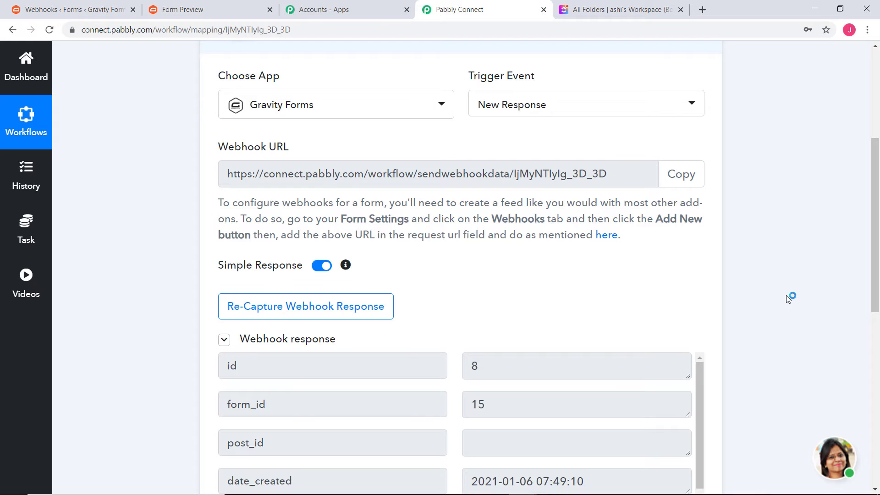
scroll(789, 298, down, 5)
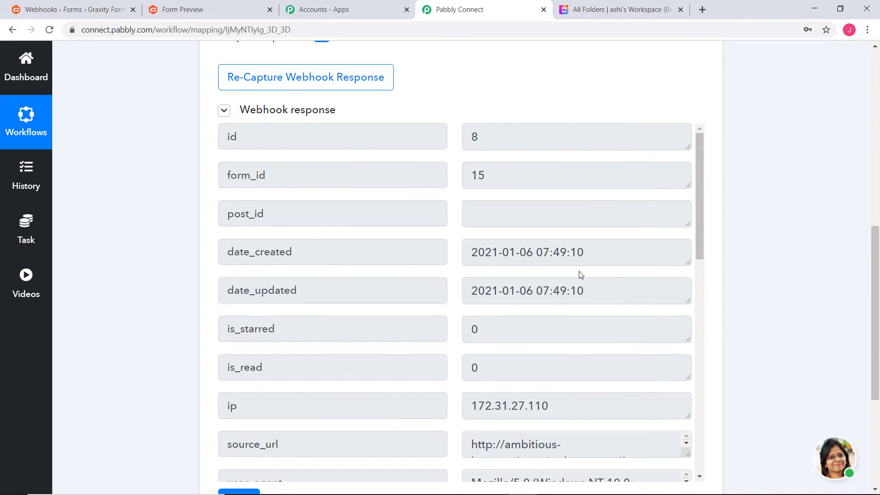
scroll(556, 315, down, 10)
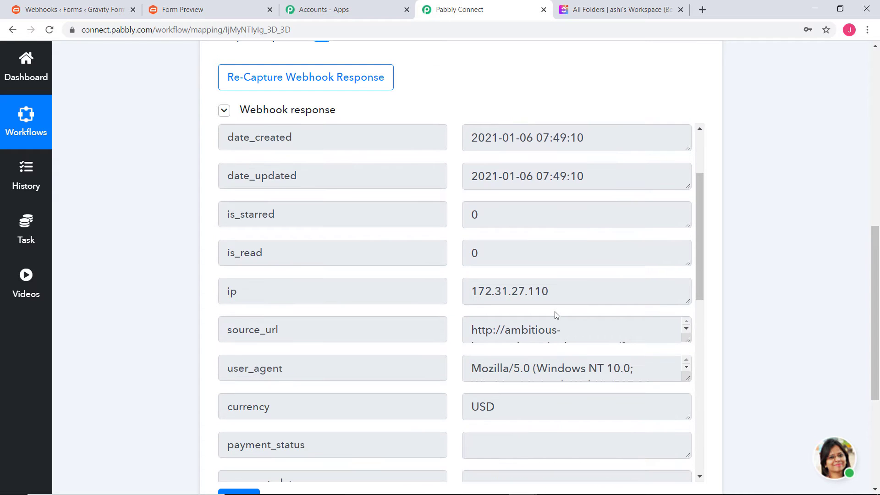
scroll(556, 316, down, 4)
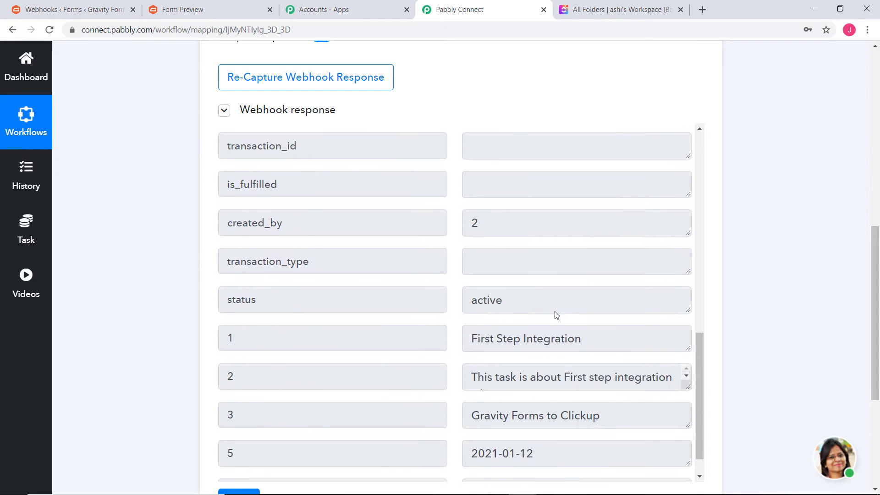
scroll(567, 331, down, 2)
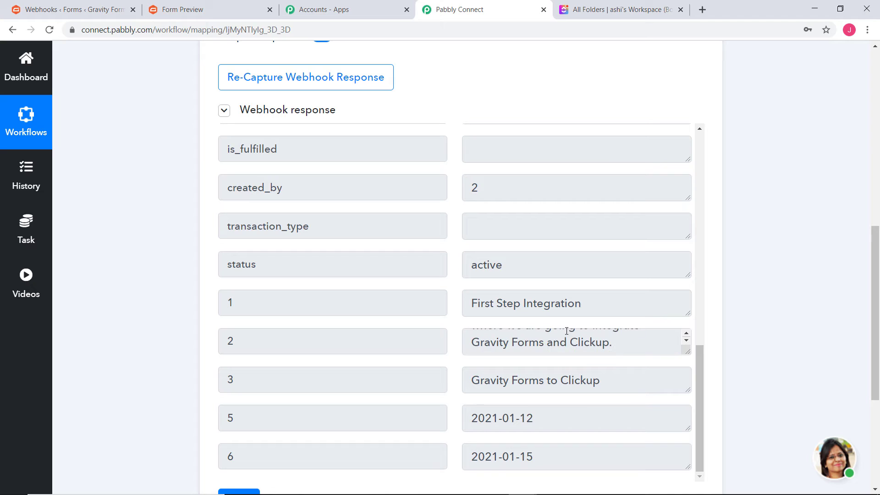
scroll(710, 339, down, 3)
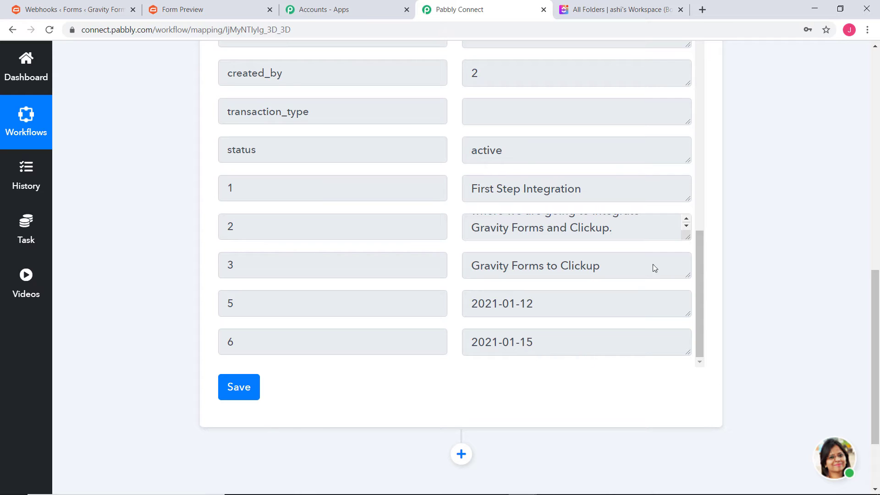
click(239, 389)
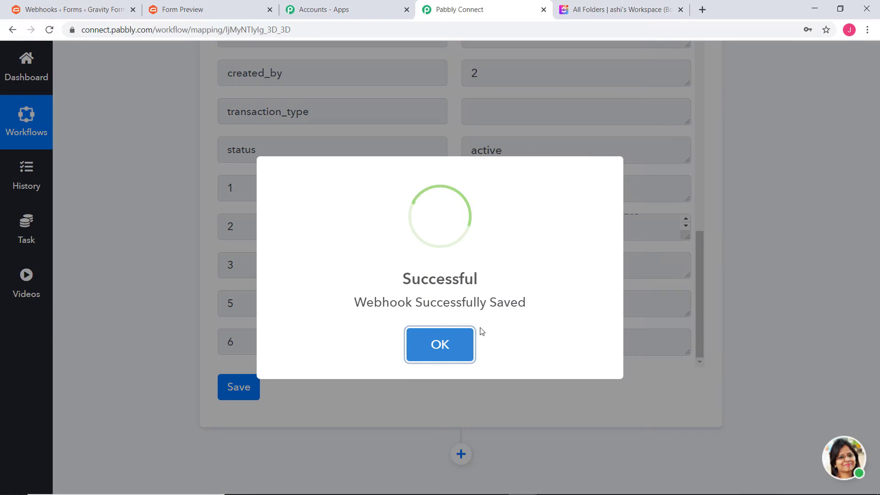
click(432, 346)
Step: Examine the format of the start and due dates in fields 5 and 6 of the webhook response
scroll(770, 348, down, 3)
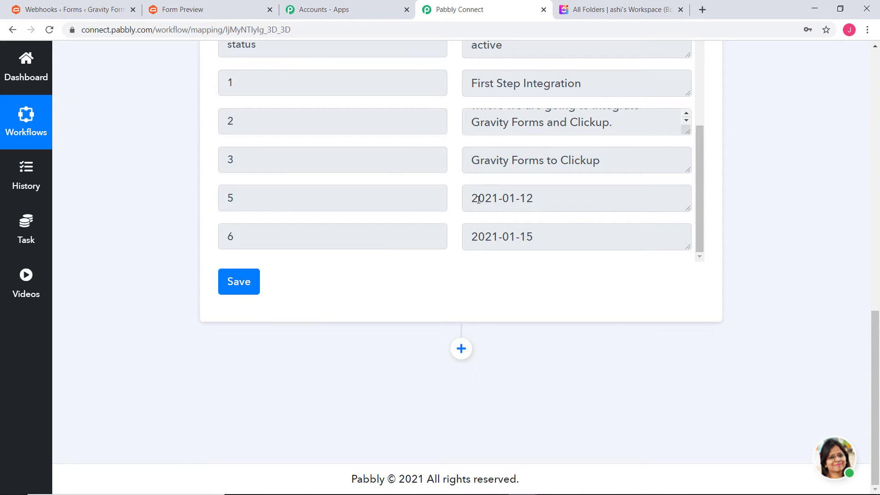
drag(471, 199, 546, 216)
drag(473, 241, 546, 241)
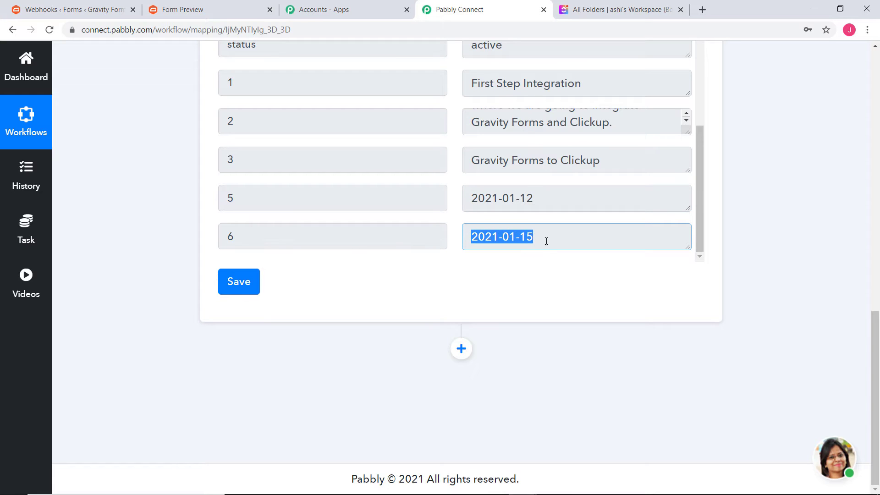
click(508, 239)
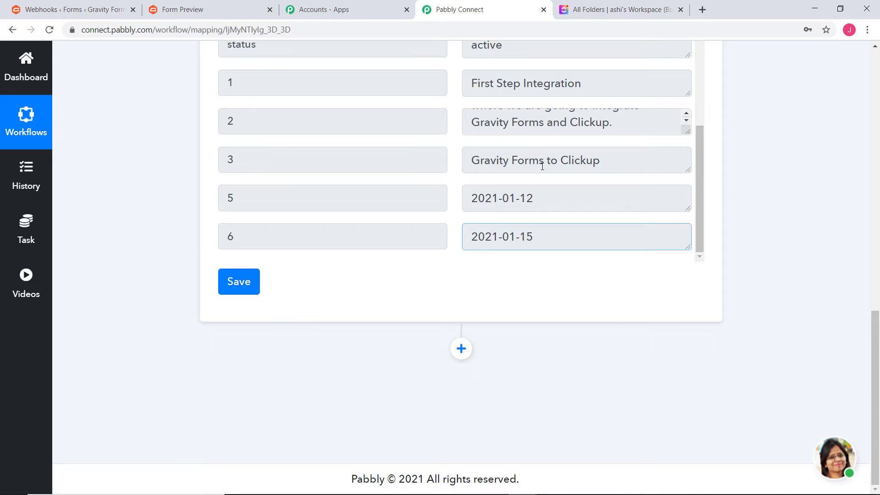
drag(539, 199, 447, 203)
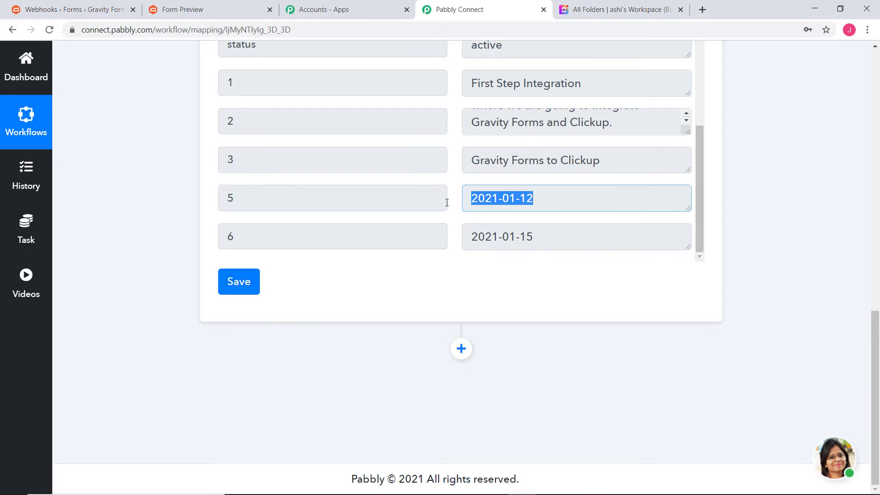
click(489, 201)
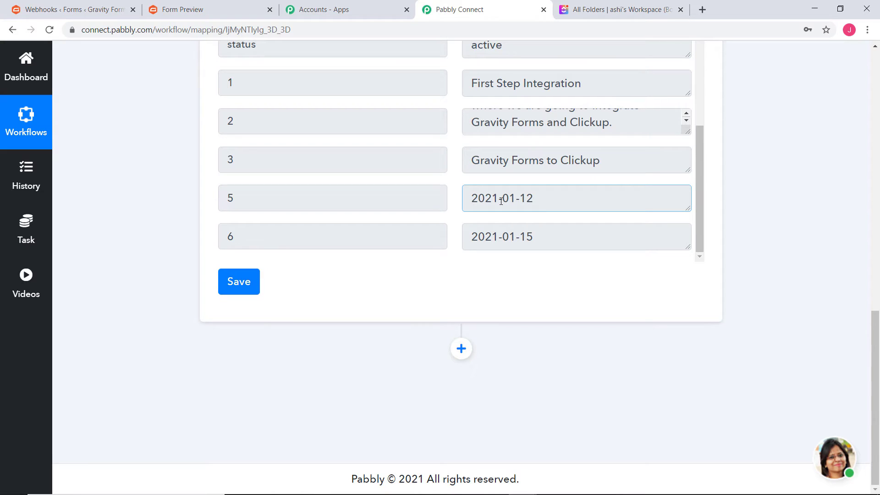
drag(538, 200, 470, 199)
click(474, 198)
Step: Add an action step after the trigger using Date/Time Formatter with the Format Date Only event, and connect it
click(461, 348)
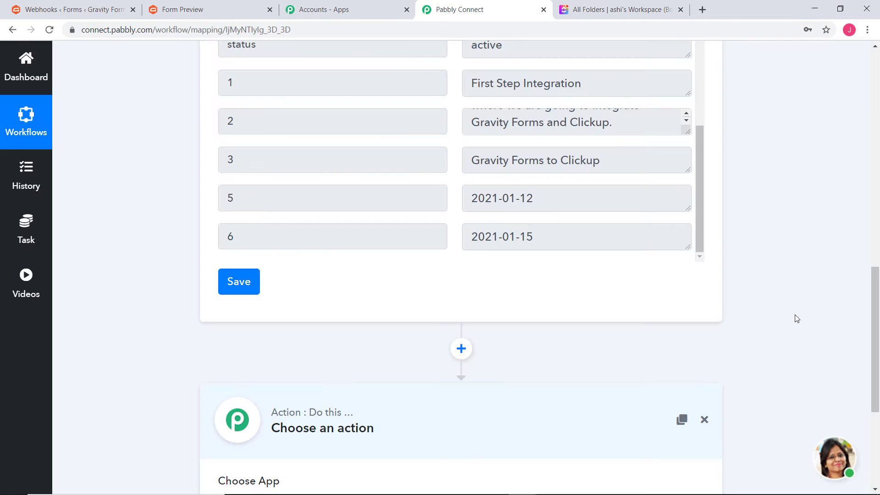
scroll(796, 316, down, 5)
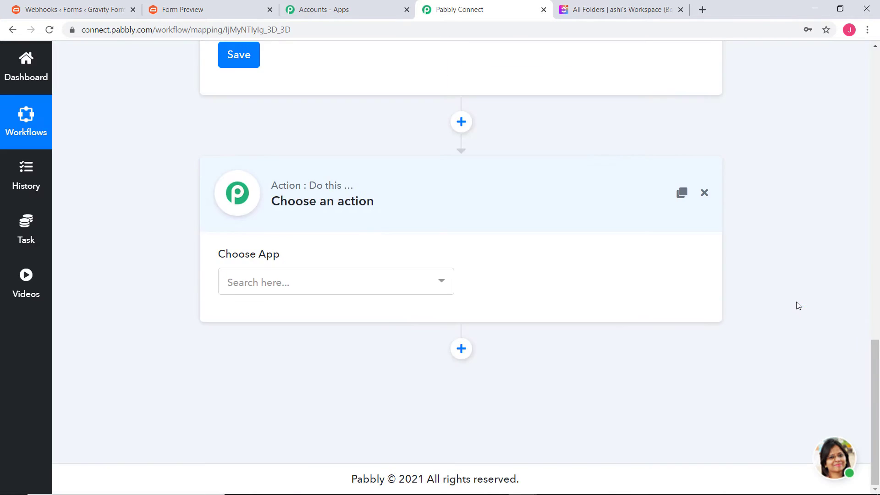
click(401, 287)
text(dat)
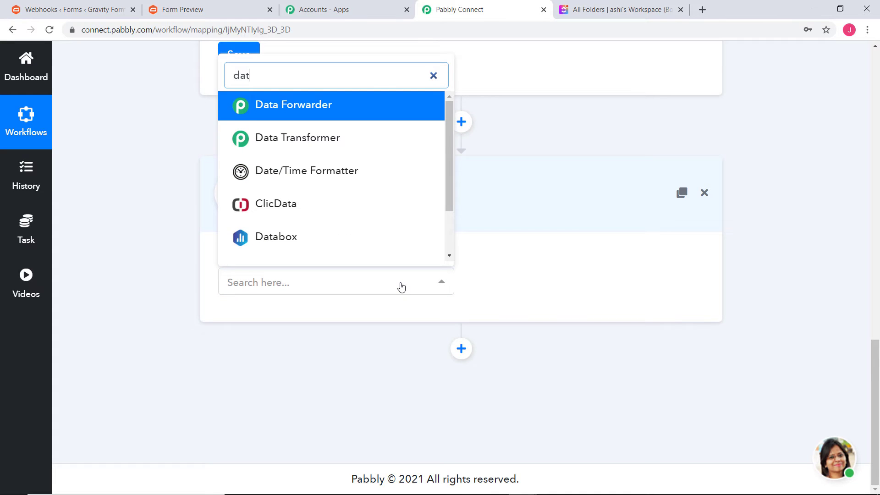
click(352, 170)
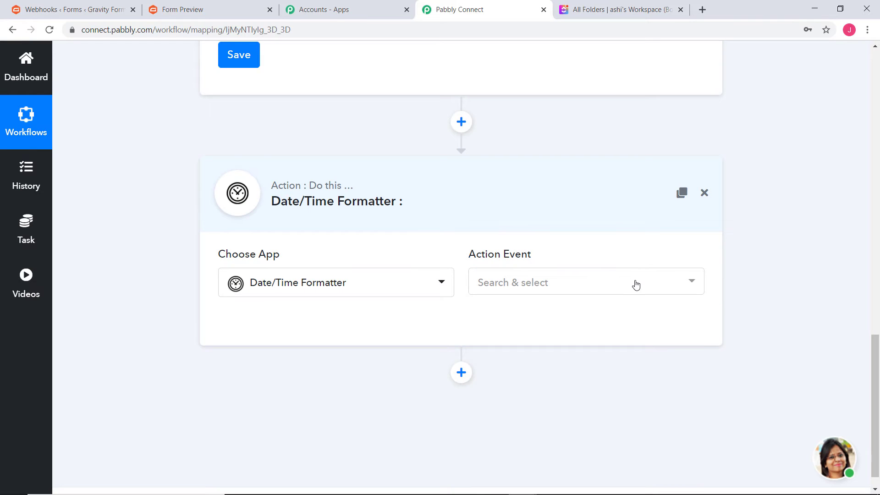
click(636, 284)
click(543, 422)
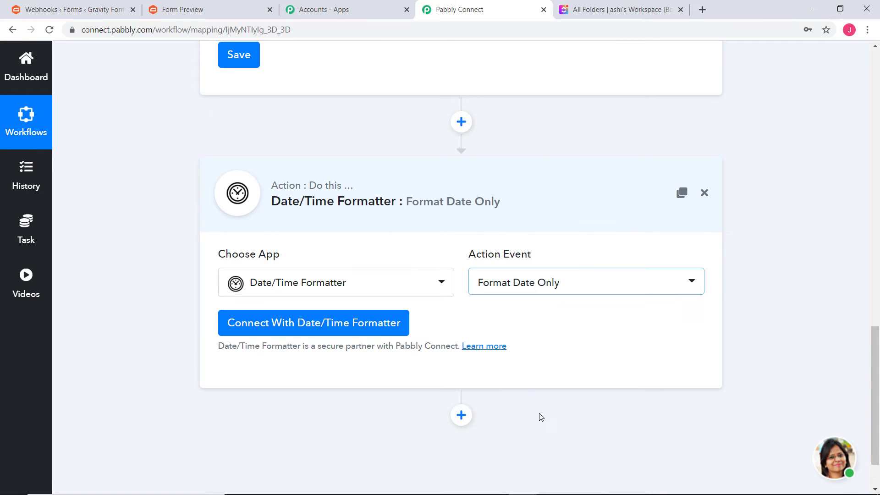
click(349, 331)
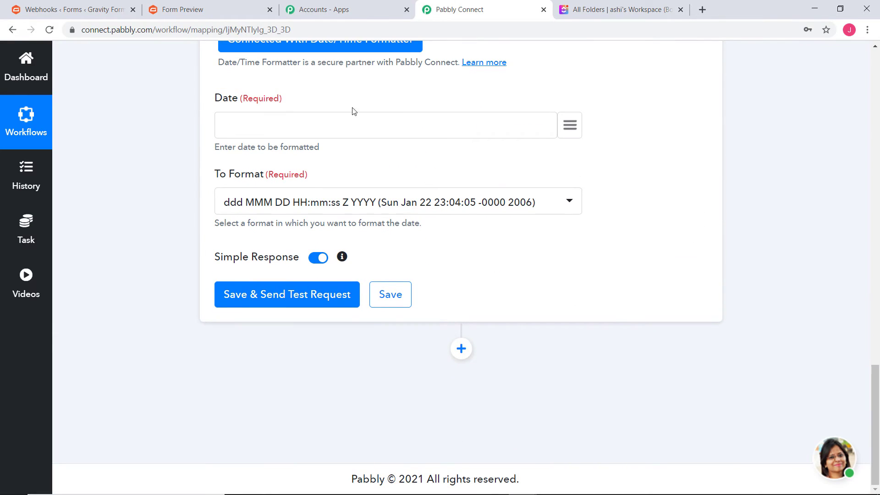
Step: Map the start date from trigger field 5 as the date to format and set the output format to Timestamp
click(570, 125)
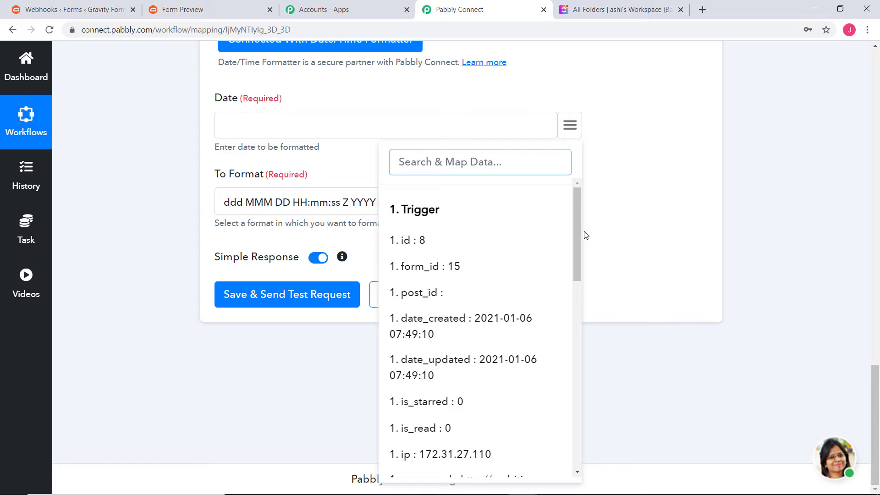
drag(579, 274, 571, 438)
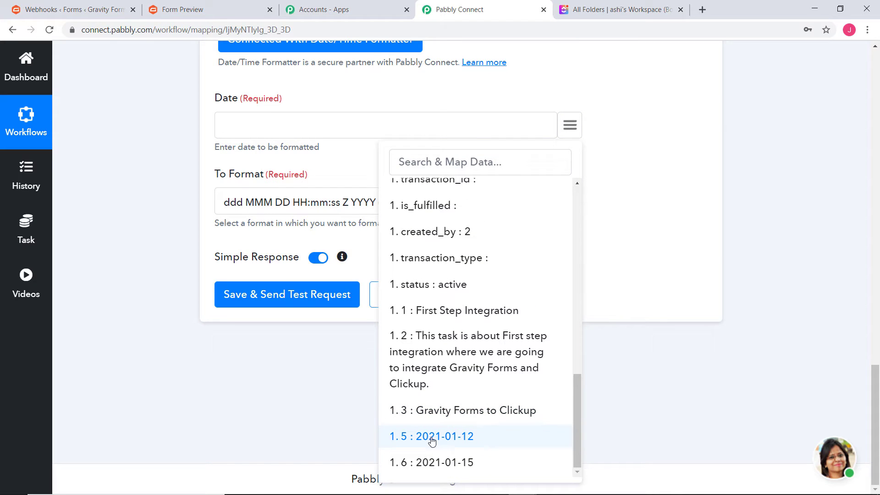
click(454, 438)
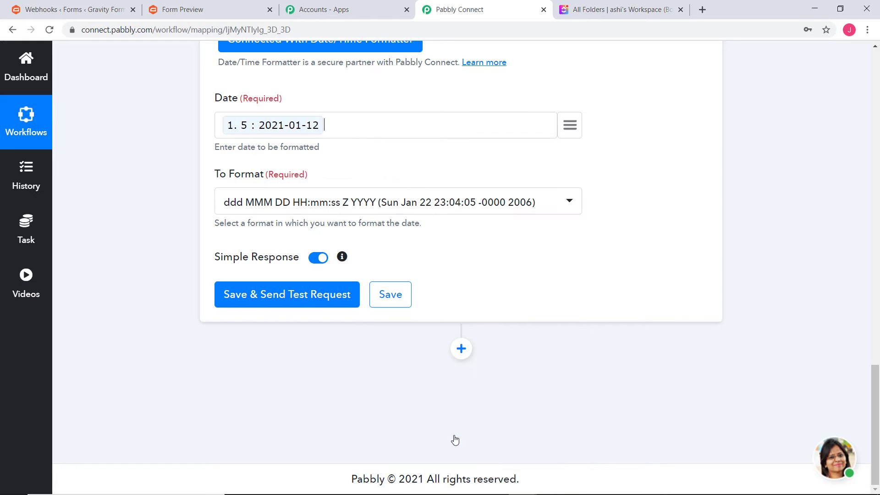
click(569, 202)
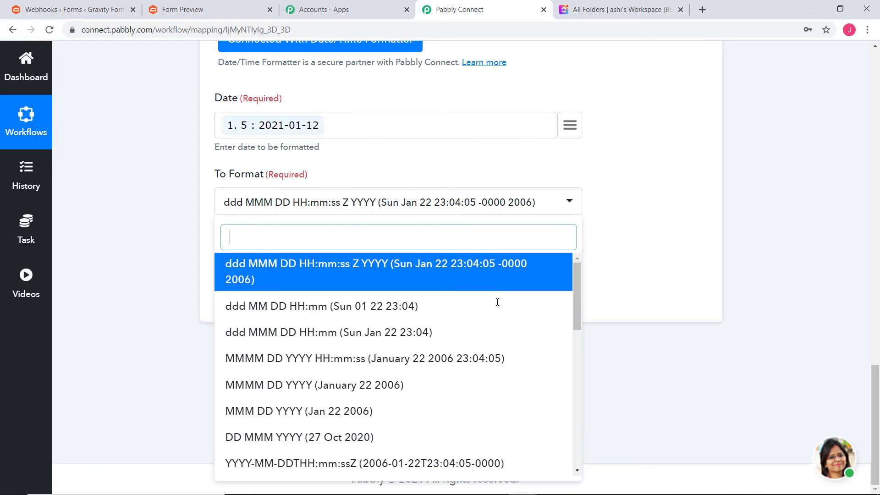
scroll(497, 321, down, 5)
scroll(498, 350, down, 3)
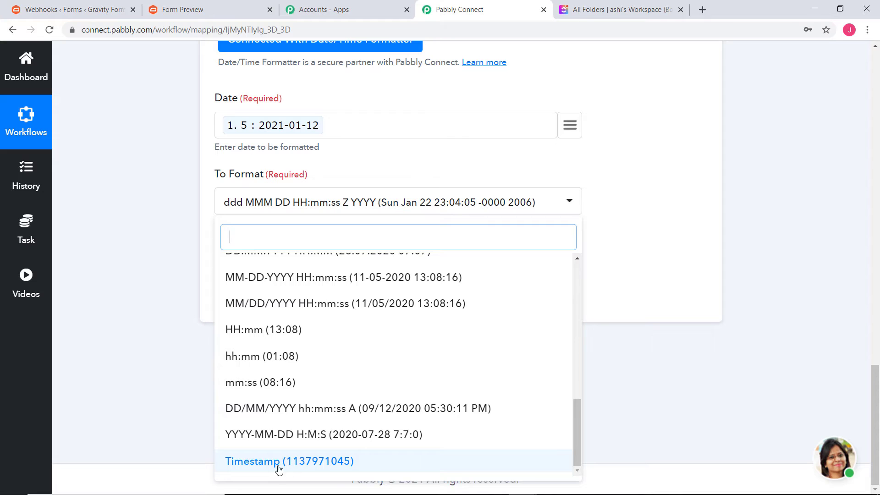
click(323, 465)
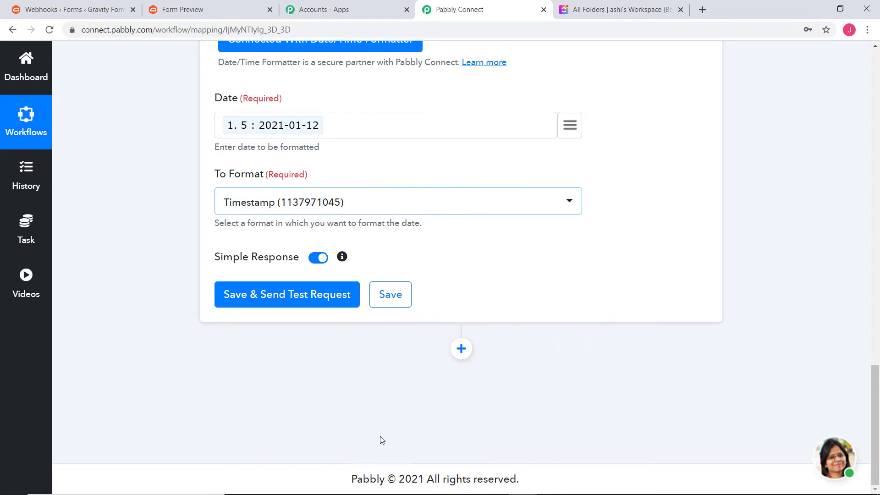
Step: Send a test request for the start date's Date/Time Formatter step and save the step
click(319, 294)
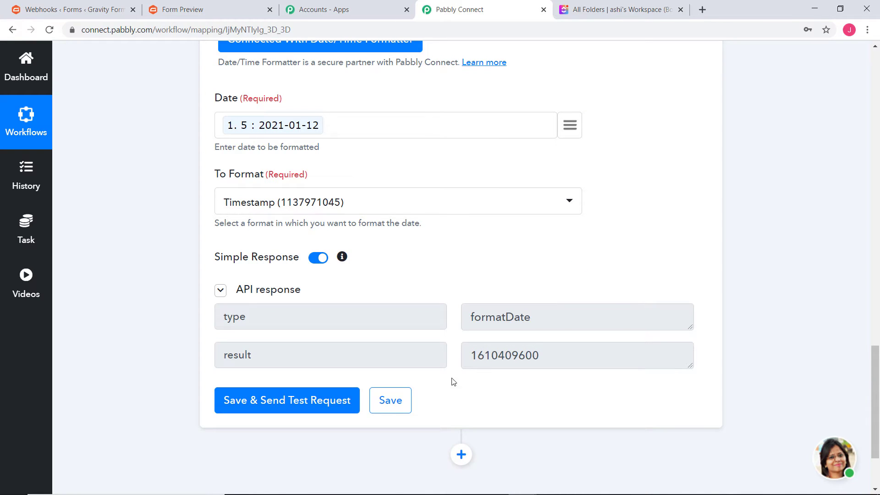
click(391, 400)
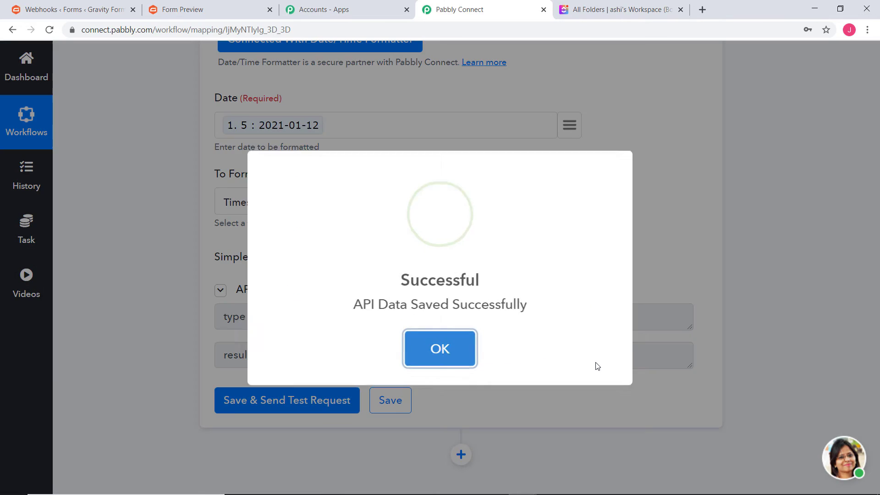
click(452, 347)
Step: Add an action step using Number Formatter with the Perform Math Operation event, and connect it
scroll(442, 352, down, 3)
click(462, 350)
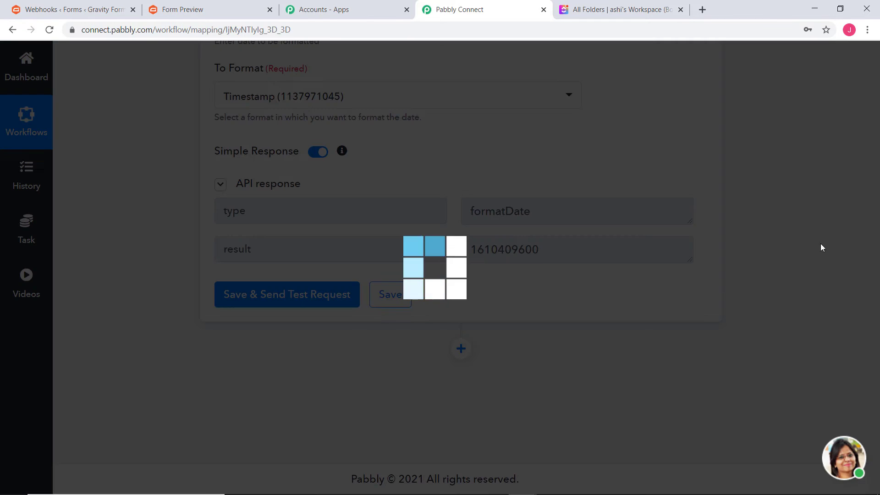
scroll(788, 206, down, 5)
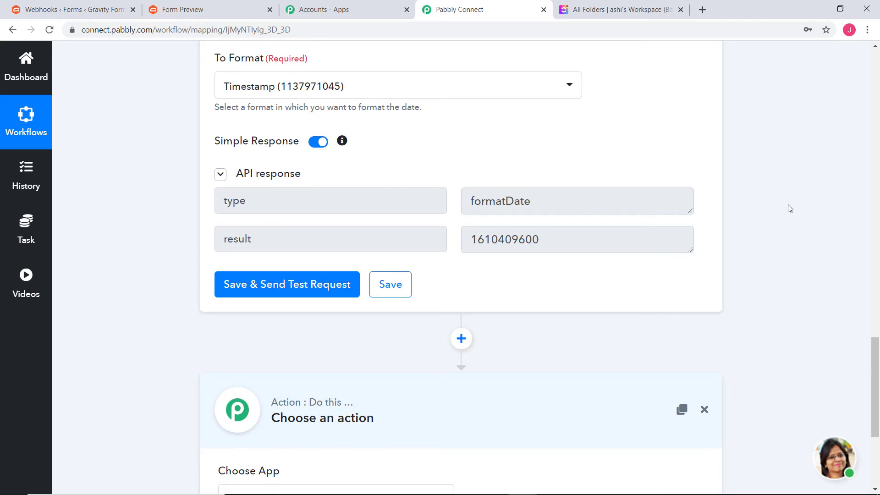
click(367, 282)
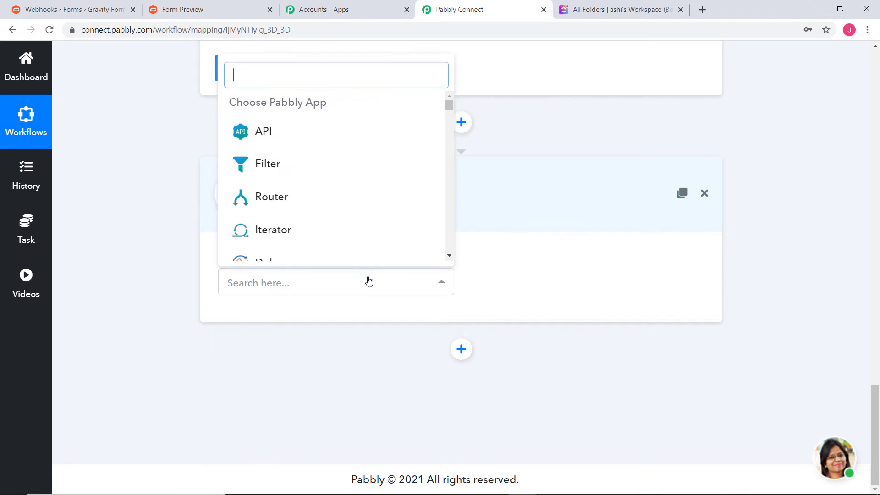
text(nu)
click(356, 214)
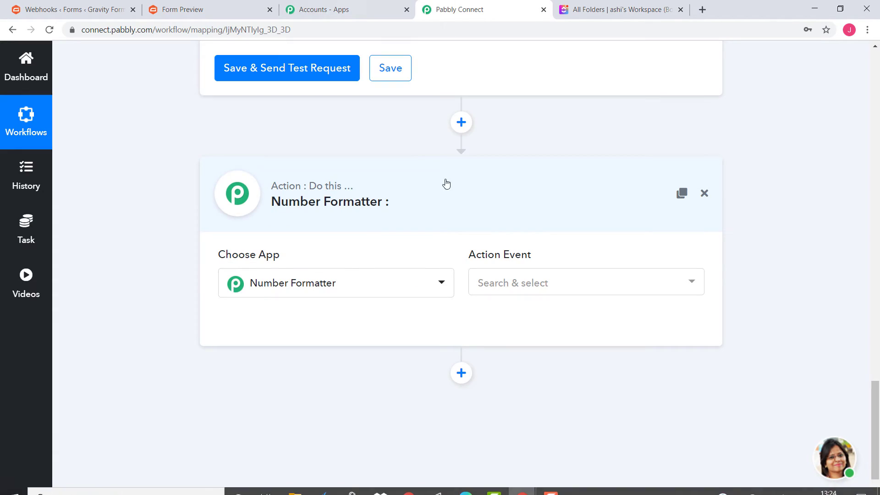
click(650, 290)
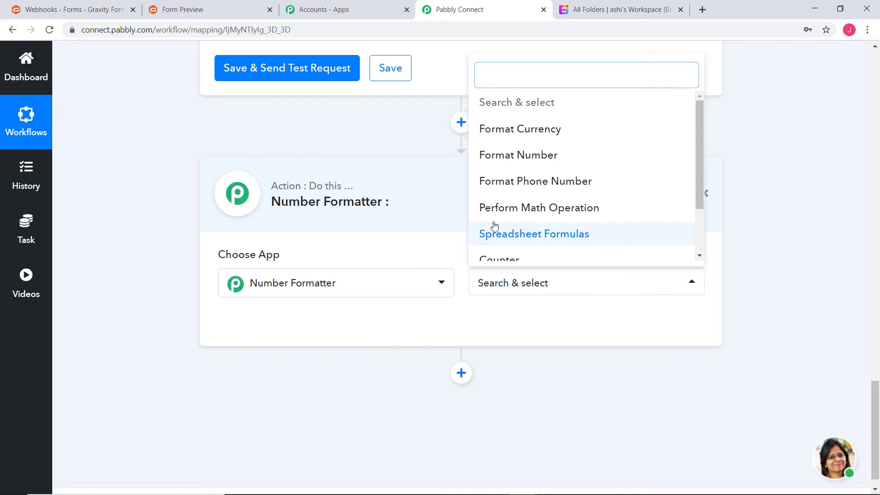
click(544, 209)
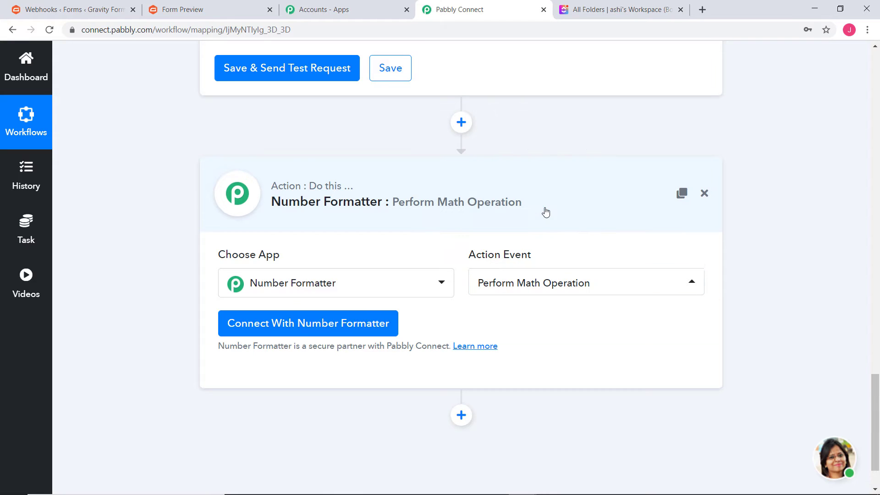
click(325, 323)
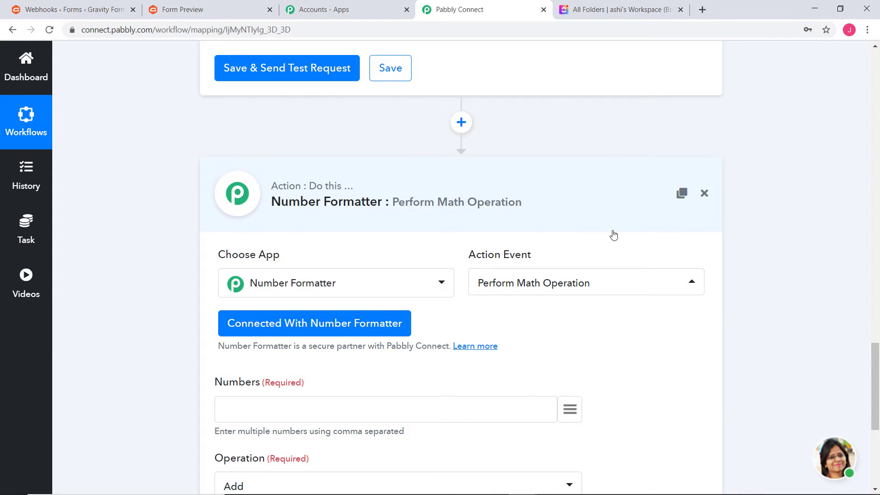
Step: Enter the step 2 timestamp result and 1000, comma-separated, as the numbers and set the operation to Multiply
scroll(287, 378, down, 3)
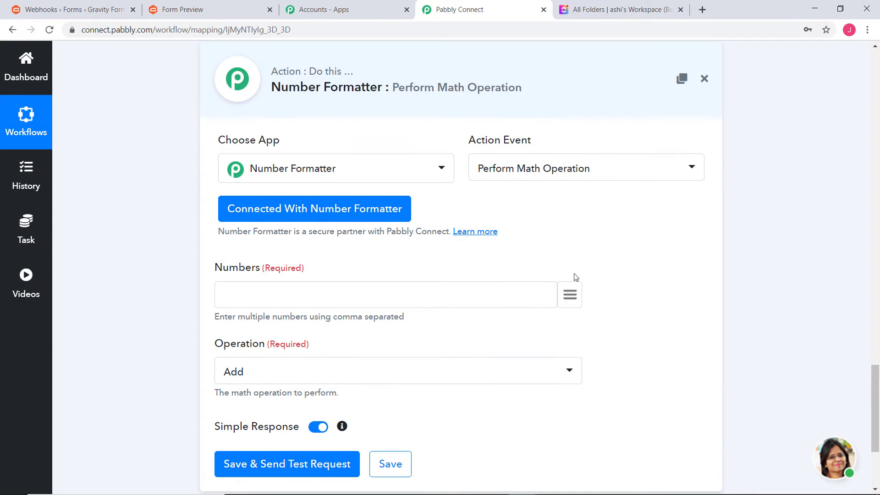
click(570, 295)
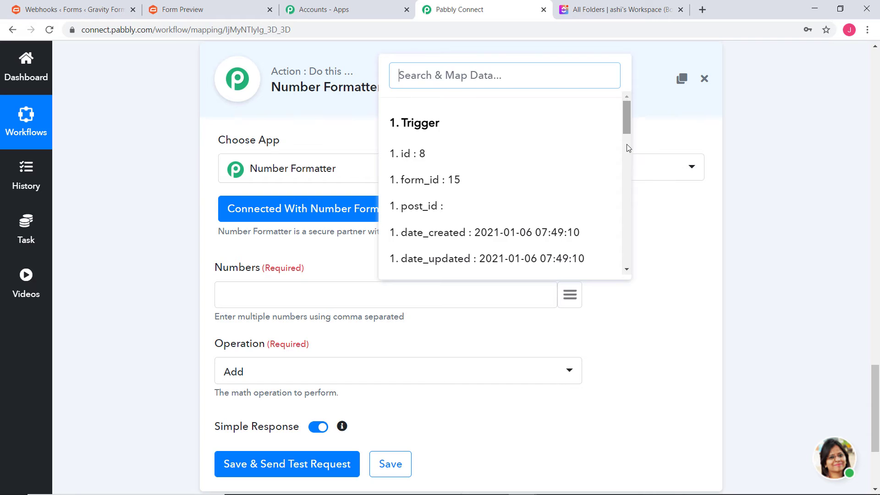
drag(628, 147, 621, 256)
click(503, 265)
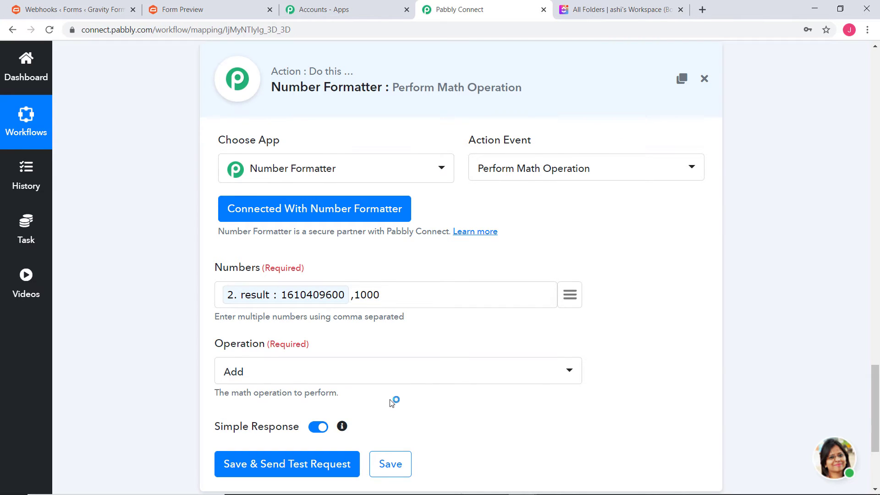
click(407, 373)
click(300, 284)
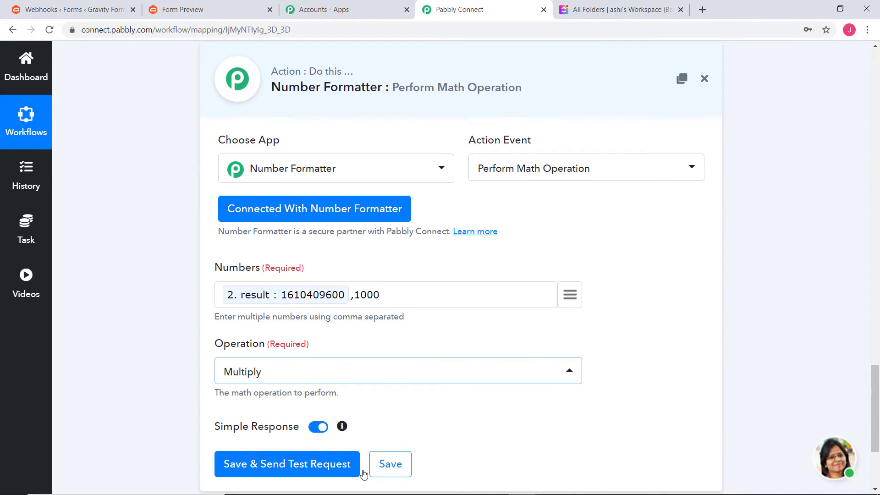
Step: Send a test request for the Number Formatter multiplication and save the step
click(249, 467)
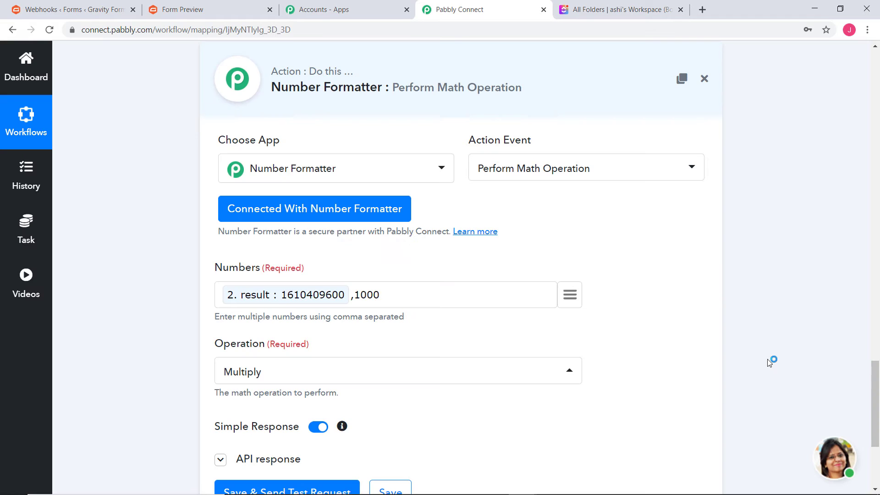
scroll(761, 354, down, 5)
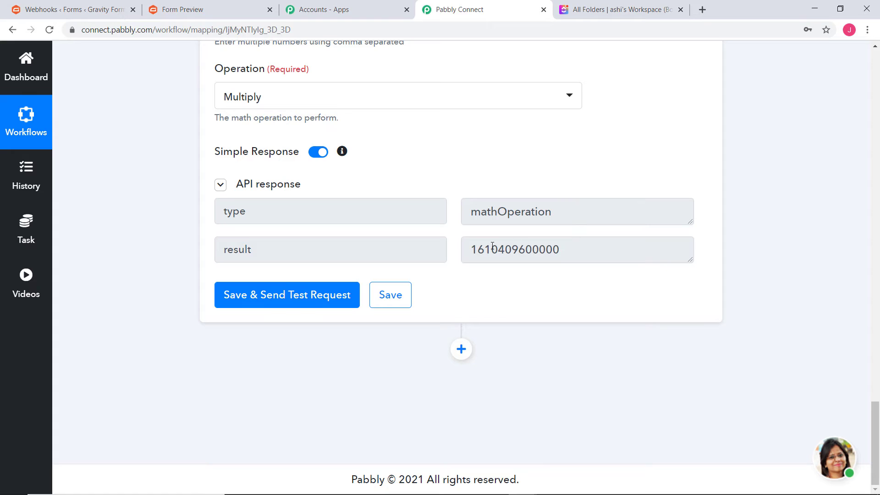
click(397, 290)
click(402, 307)
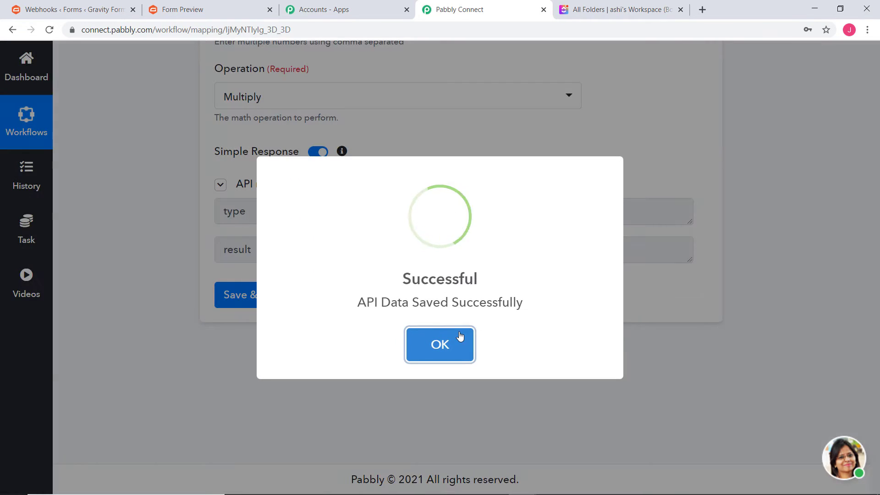
click(460, 337)
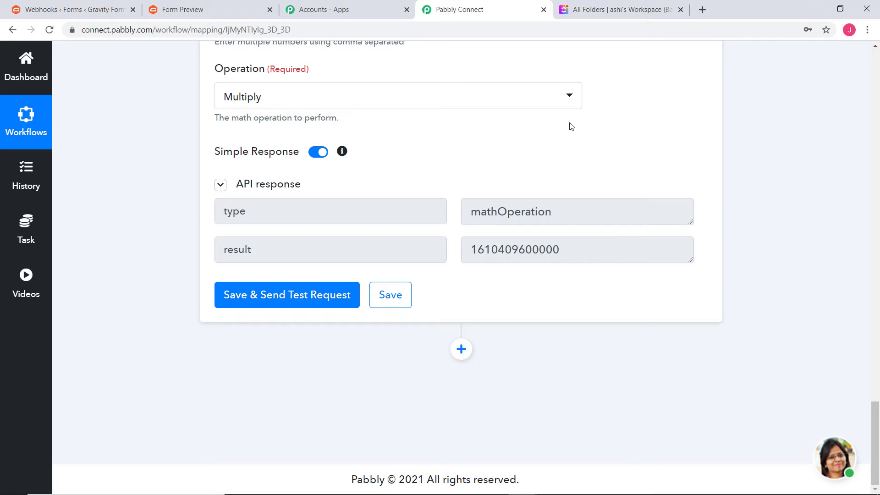
Step: Add another action step after the Number Formatter, using Date/Time Formatter with the Format Date Only event, and connect it
click(461, 350)
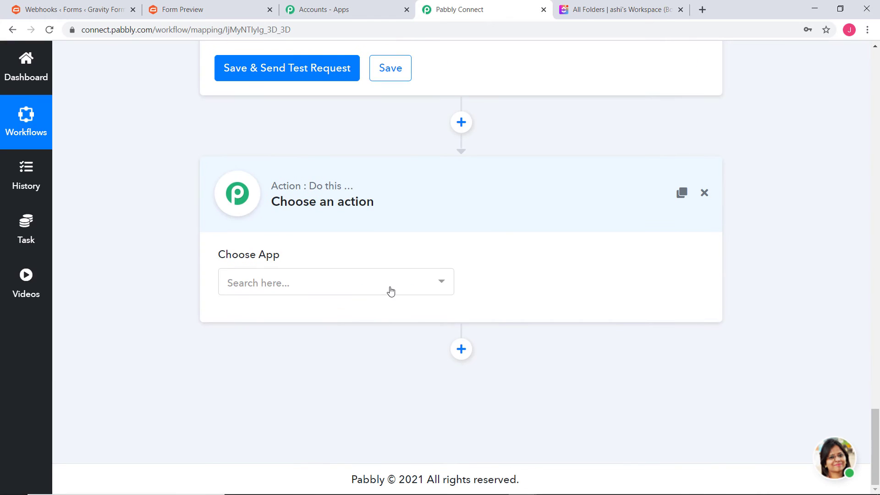
click(390, 291)
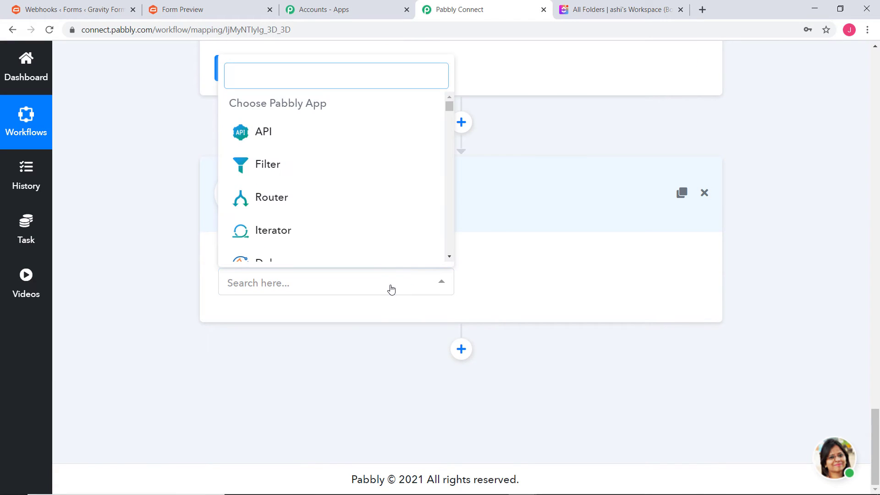
text(da)
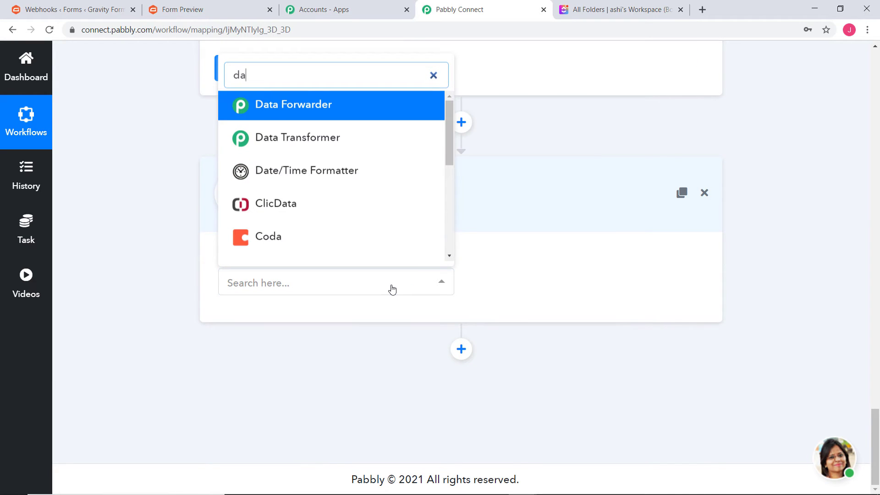
click(367, 170)
click(506, 283)
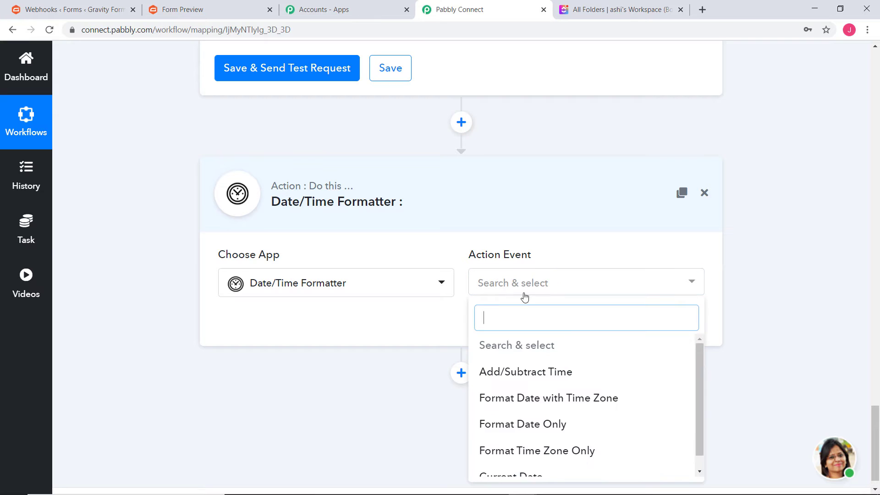
click(550, 423)
click(405, 322)
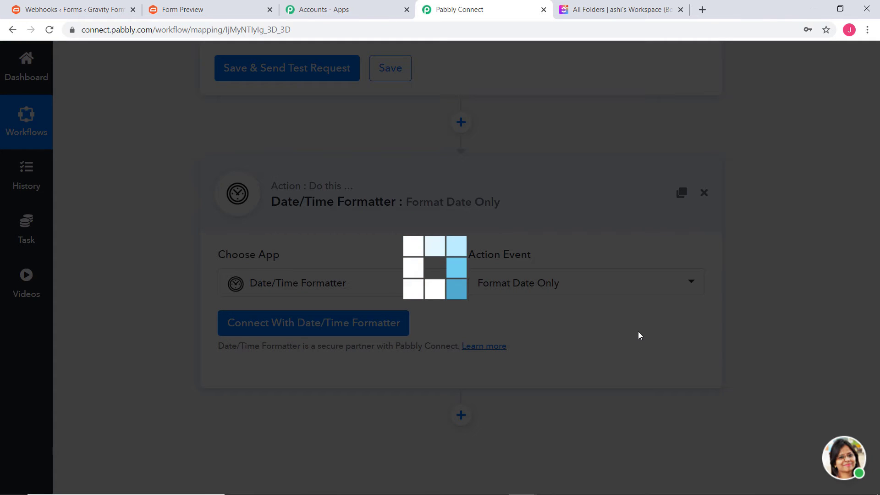
Step: Map the due date from trigger field 6 as the date to format in the new Date/Time Formatter step
scroll(640, 337, down, 5)
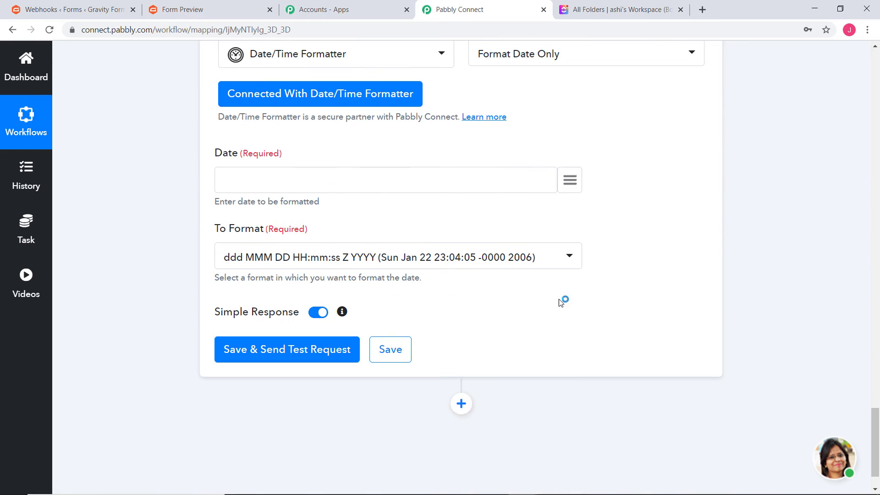
click(572, 182)
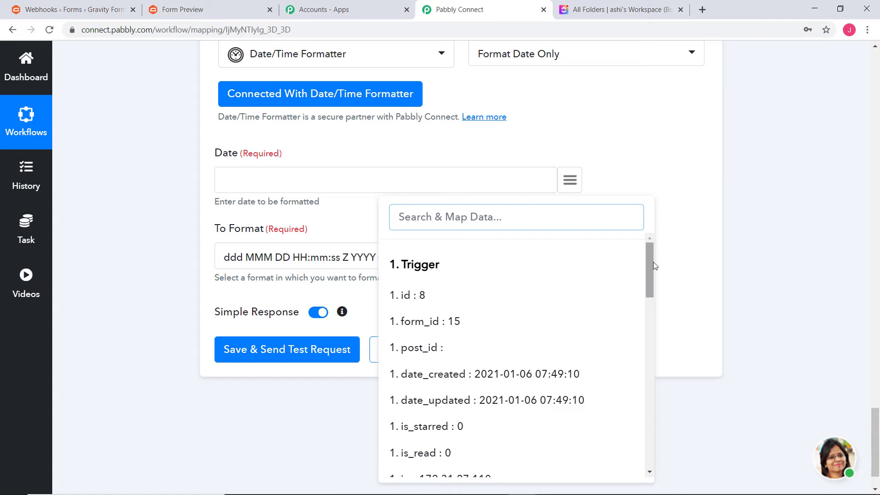
drag(653, 262, 654, 416)
click(458, 320)
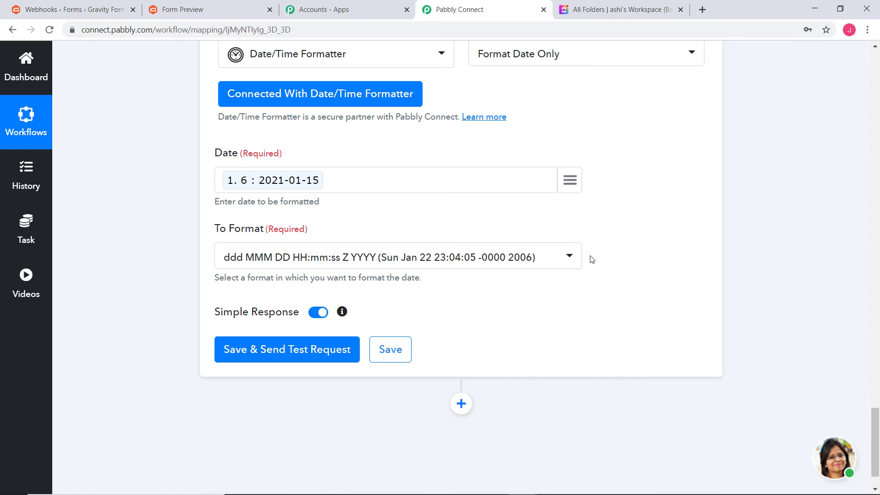
Step: Set the due date's output format to Timestamp, then test and save the formatter step
click(566, 256)
scroll(435, 436, down, 5)
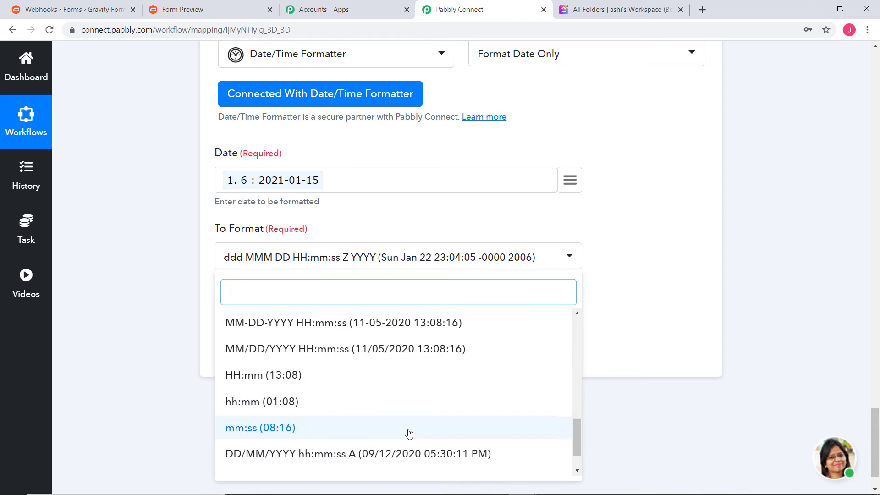
scroll(409, 434, down, 3)
click(367, 462)
click(287, 348)
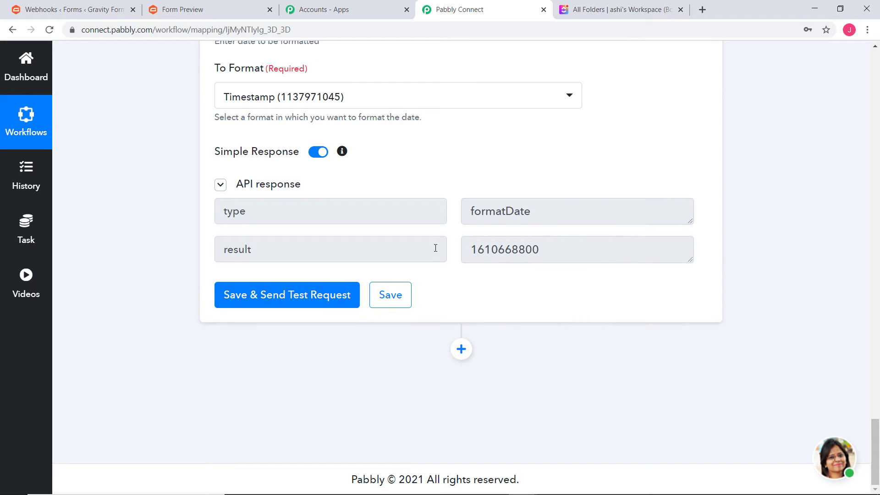
click(390, 295)
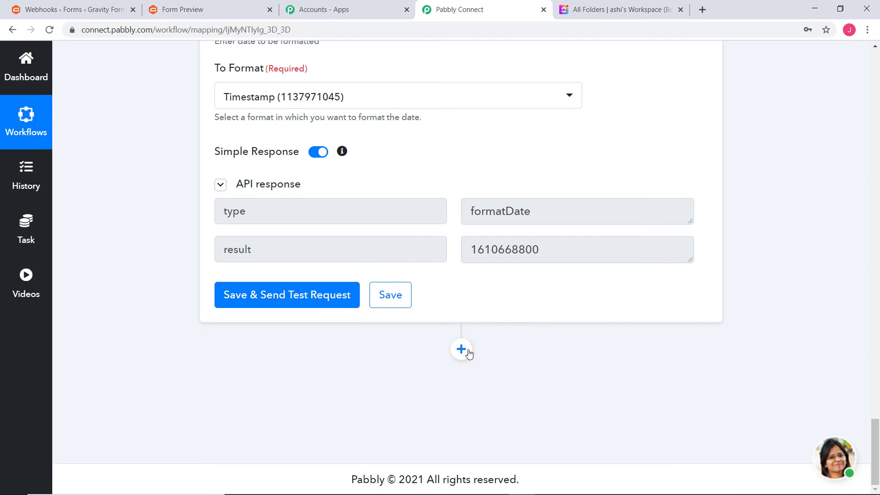
Step: Add another action step after the due date formatter, using Number Formatter with the Perform Math Operation event
click(467, 351)
scroll(393, 413, down, 3)
scroll(393, 414, down, 3)
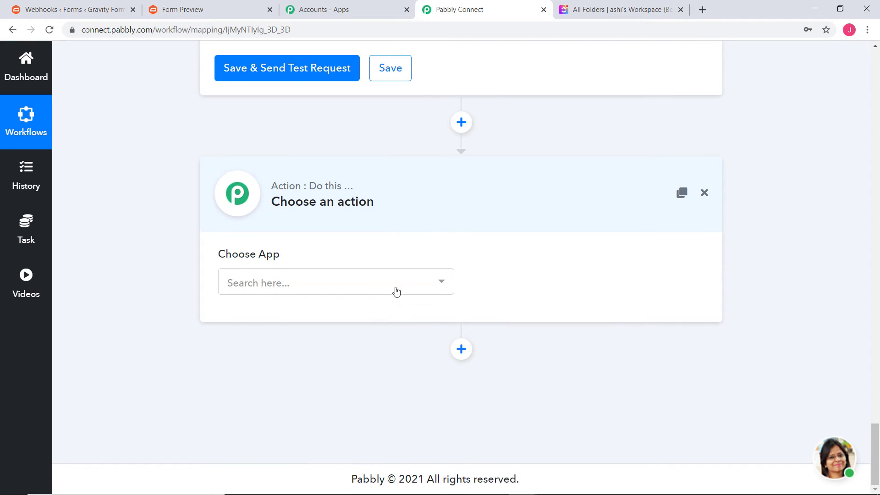
click(397, 277)
text(num)
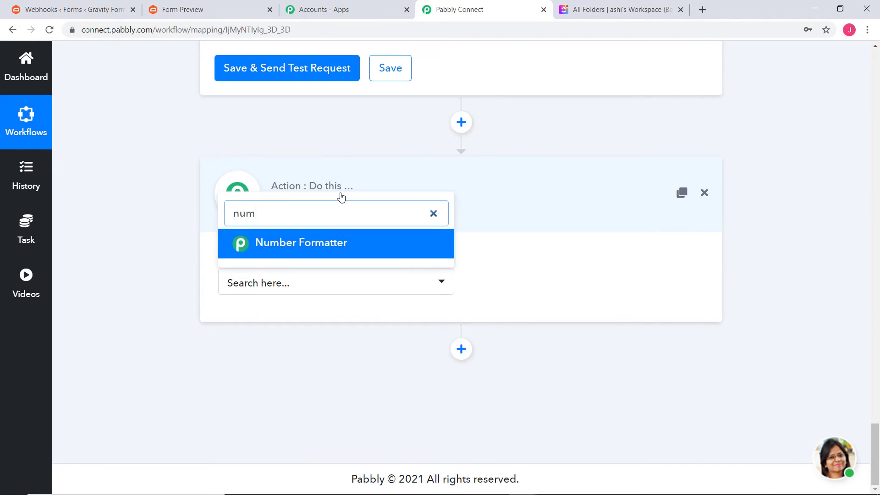
click(359, 241)
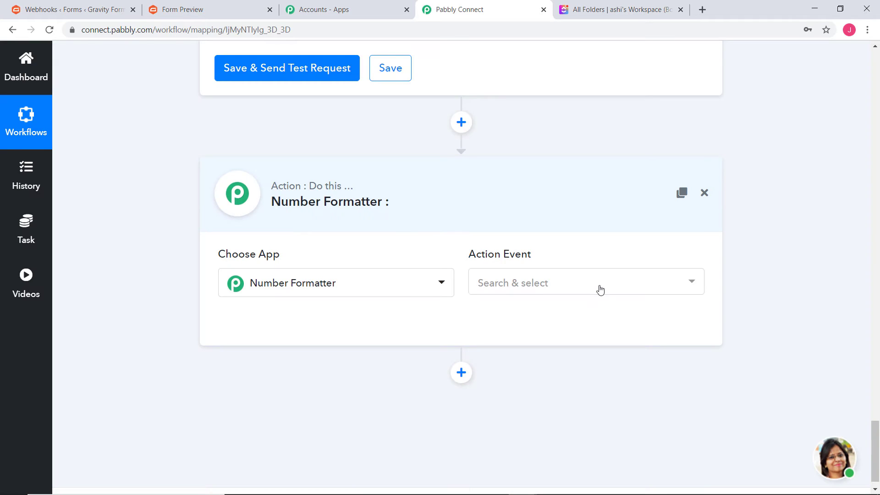
click(599, 288)
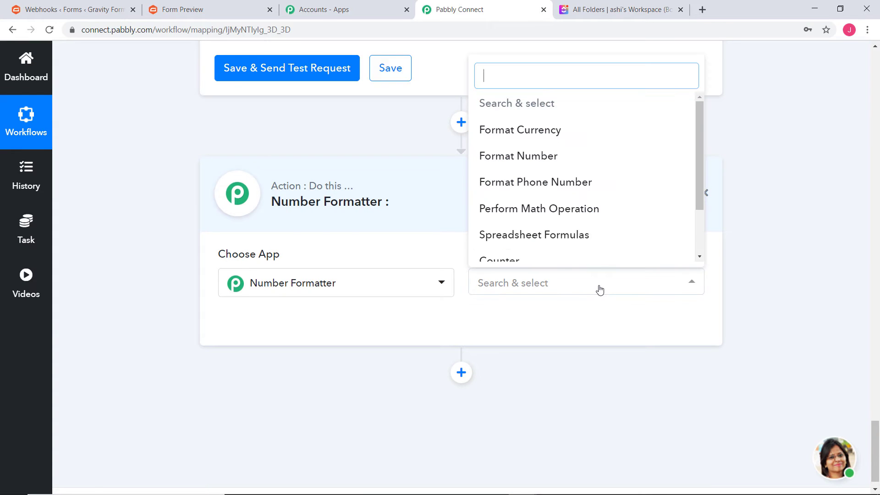
click(582, 209)
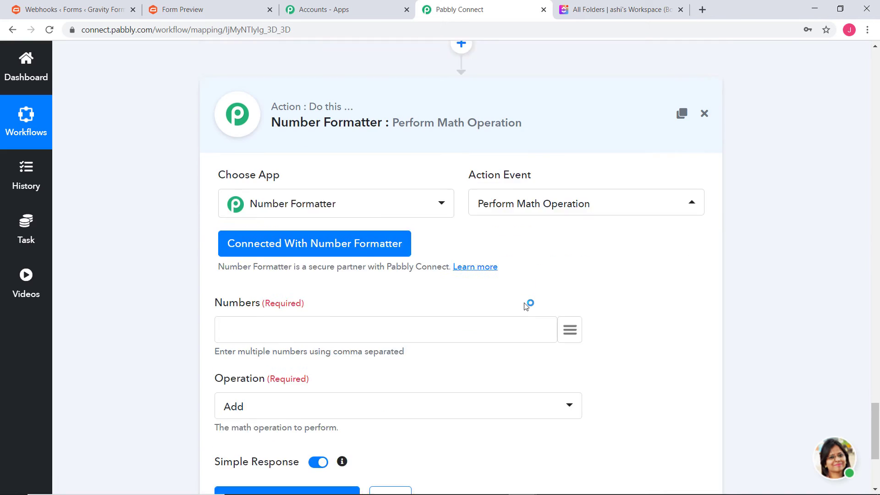
Step: Map the step 4 due date timestamp result followed by ",1000" as the numbers, and set the operation to Multiply
click(570, 295)
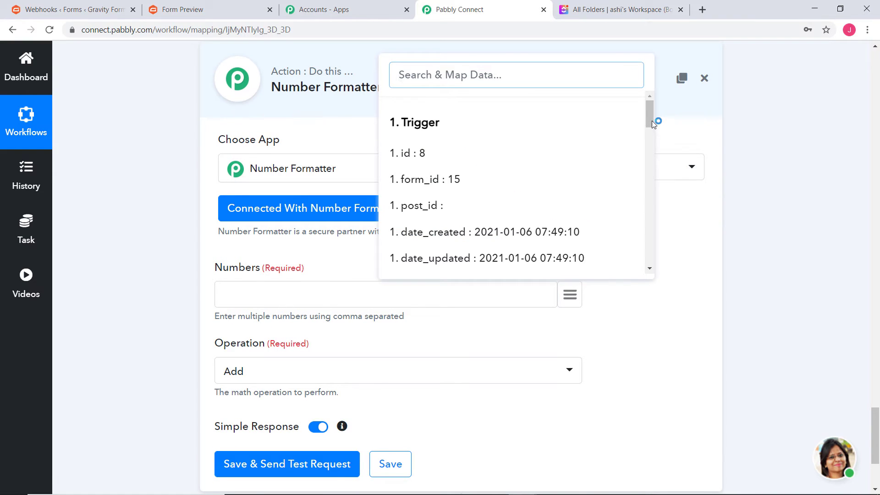
scroll(650, 224, down, 5)
scroll(650, 225, down, 5)
click(592, 267)
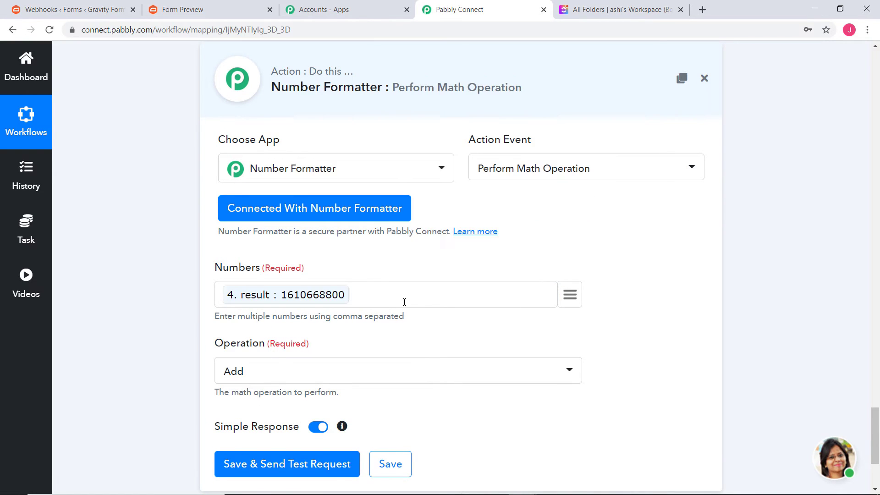
text(,1000)
click(415, 373)
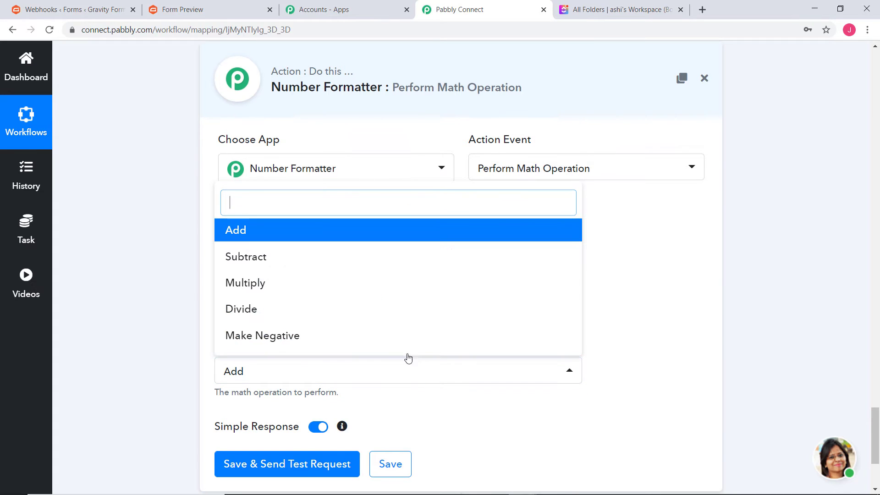
click(328, 292)
Step: Send a test request for the due date multiplication and save the Number Formatter step
click(278, 470)
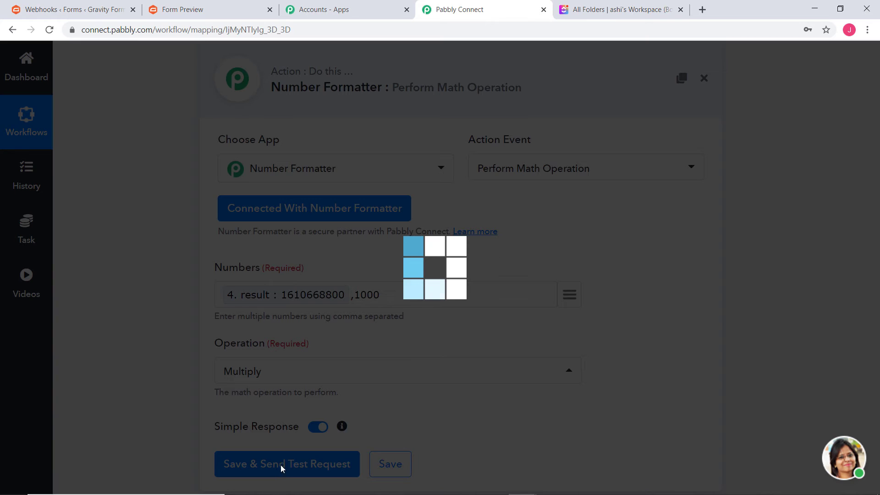
scroll(756, 265, down, 1)
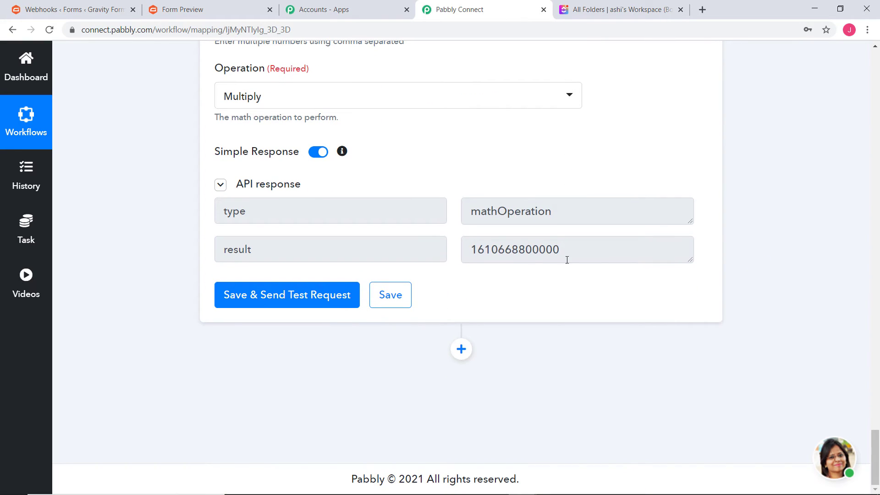
click(383, 295)
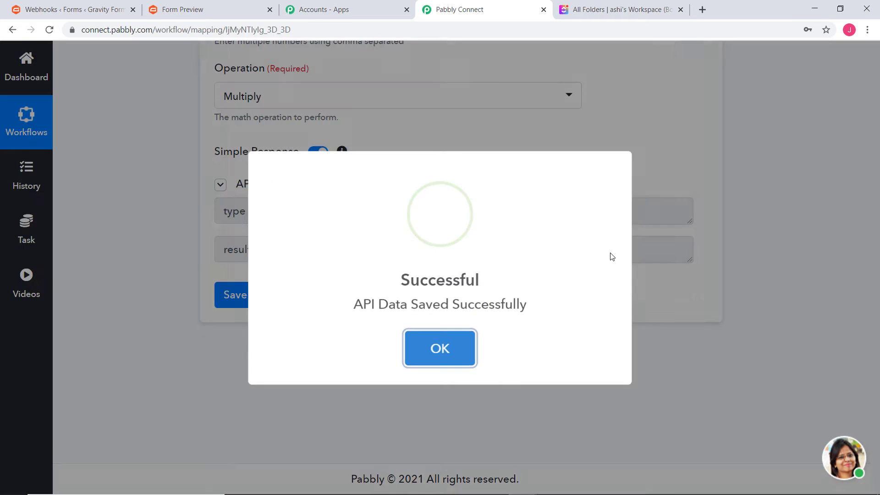
click(418, 357)
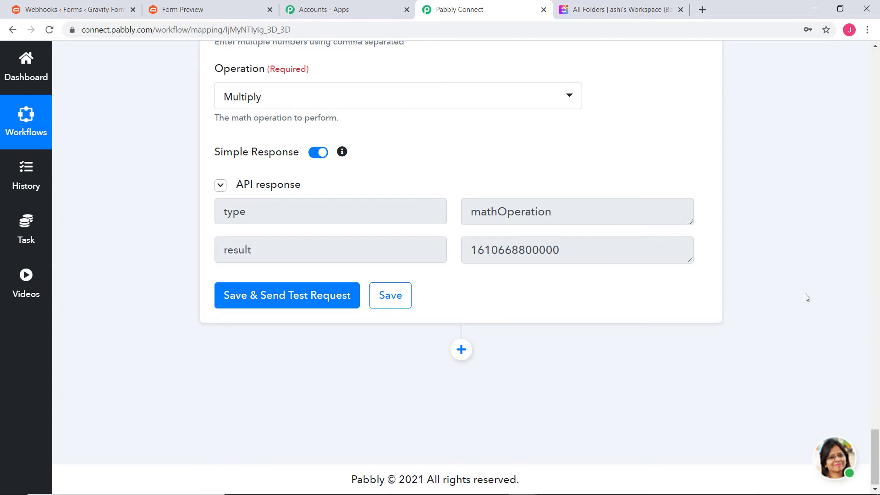
Step: Add another action step at the end of the workflow, using ClickUp with the Create Task event
click(461, 350)
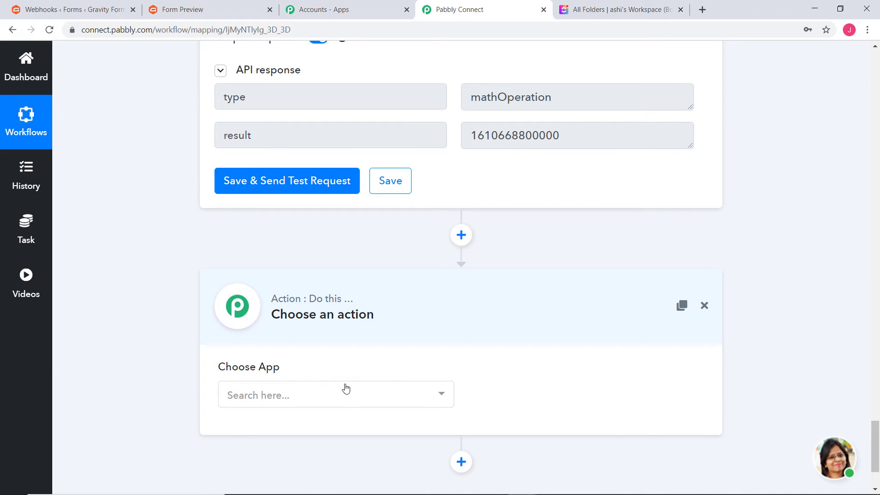
click(349, 395)
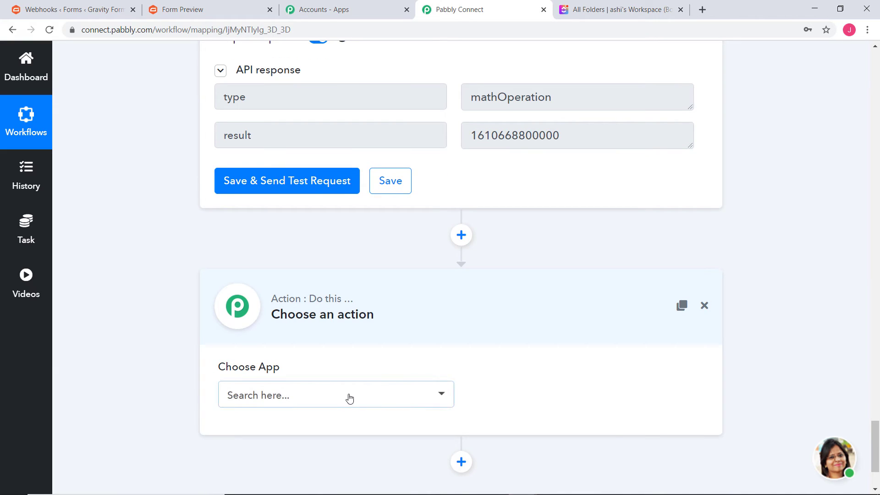
text(cli)
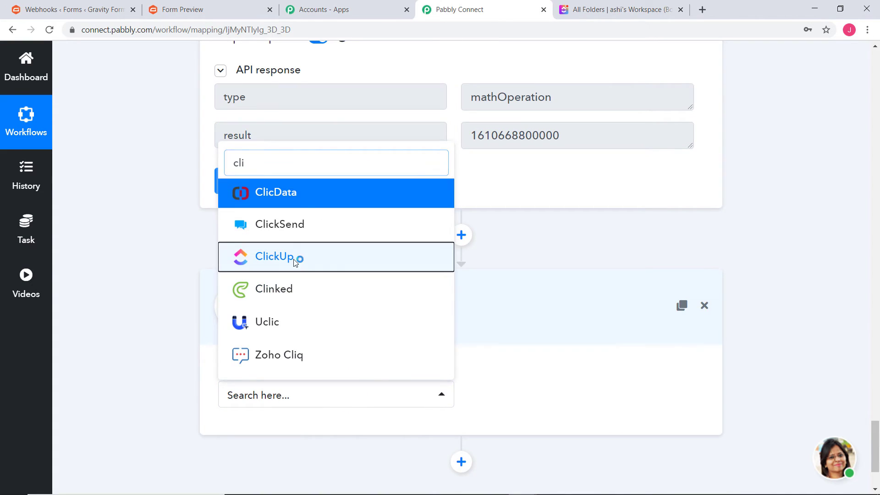
click(299, 256)
click(595, 262)
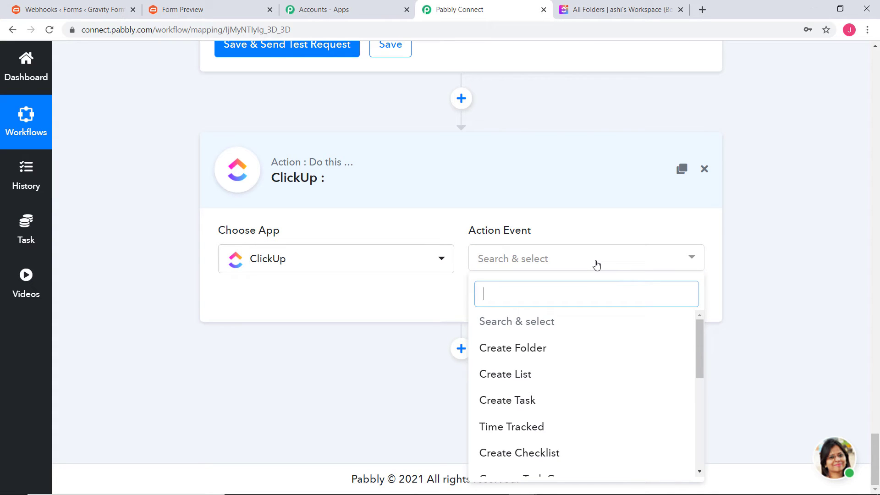
click(546, 405)
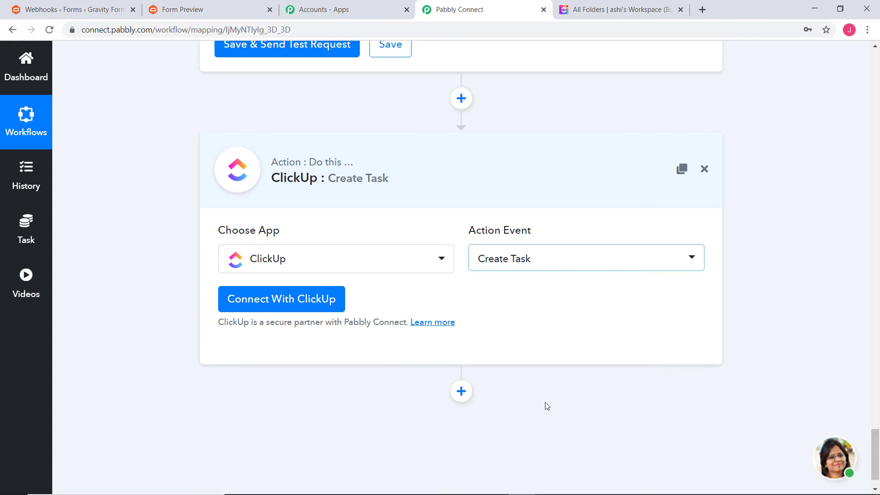
click(568, 265)
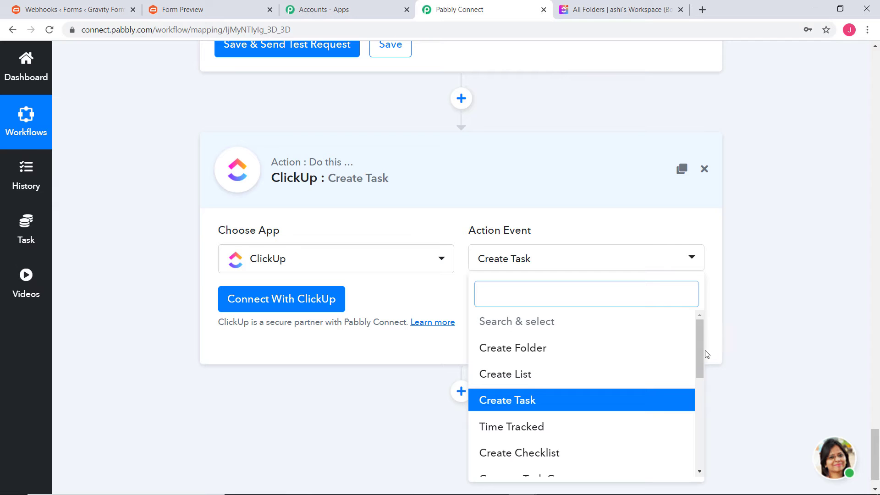
drag(702, 351, 691, 330)
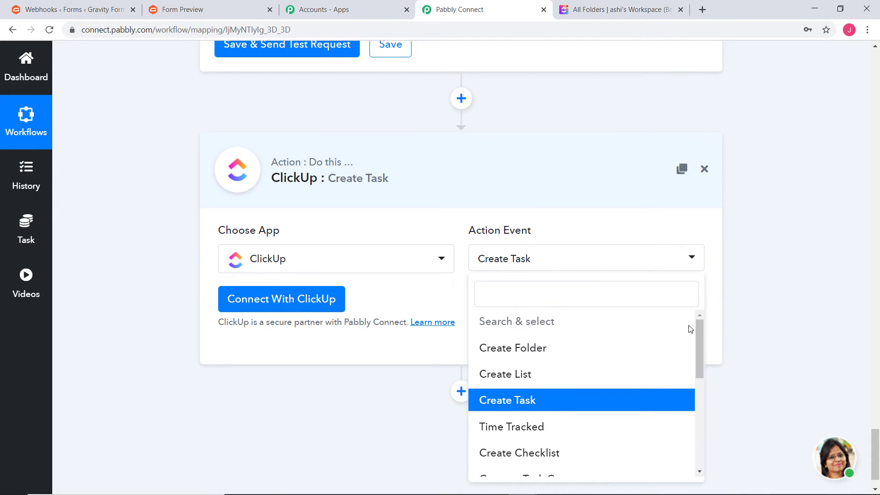
click(412, 386)
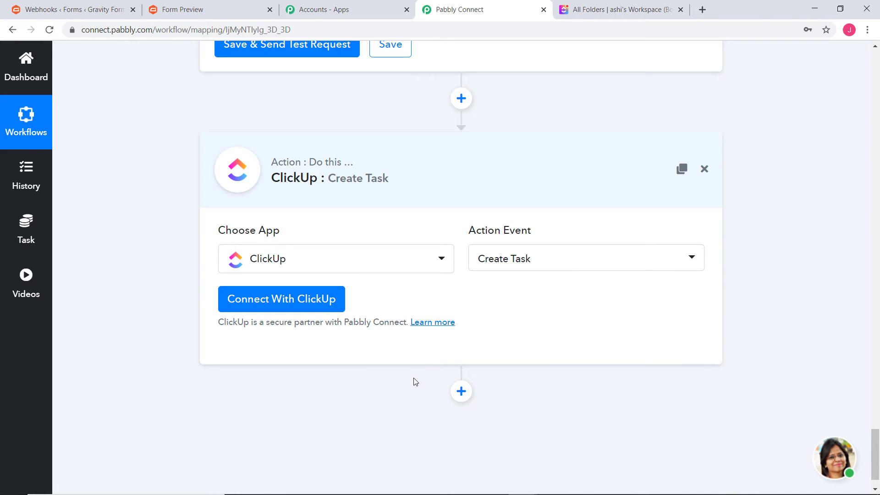
Step: Start connecting the Create Task step to ClickUp with New Credentials
click(274, 302)
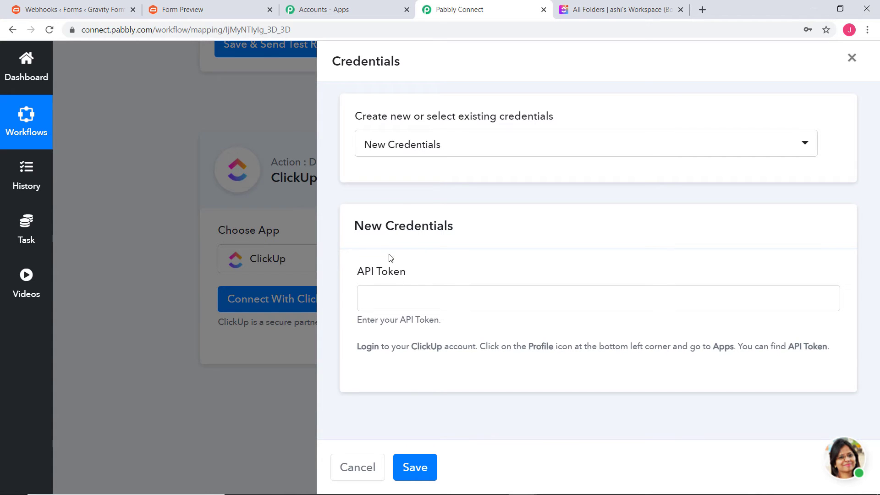
click(478, 150)
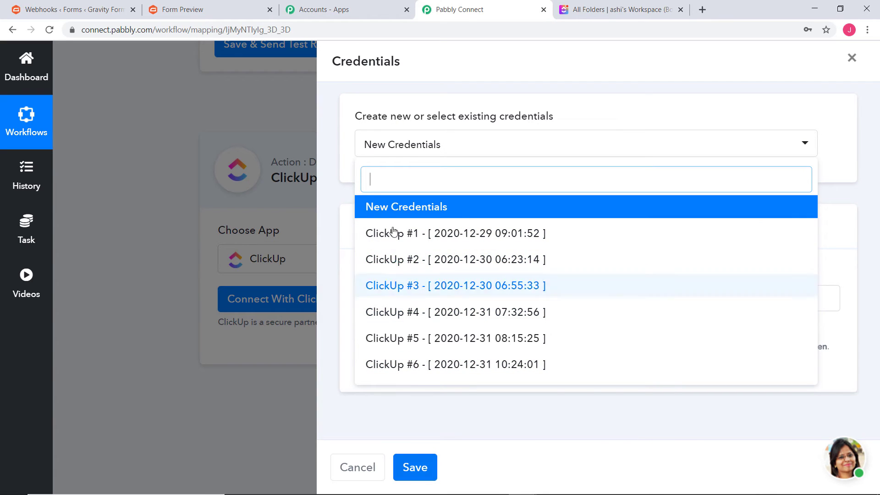
click(410, 211)
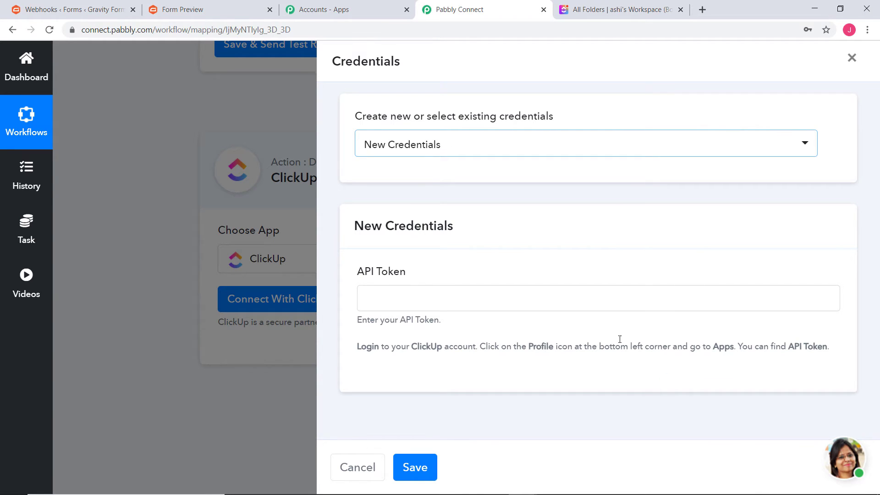
Step: Switch to ClickUp, open the account's Apps settings and copy the API token
click(641, 14)
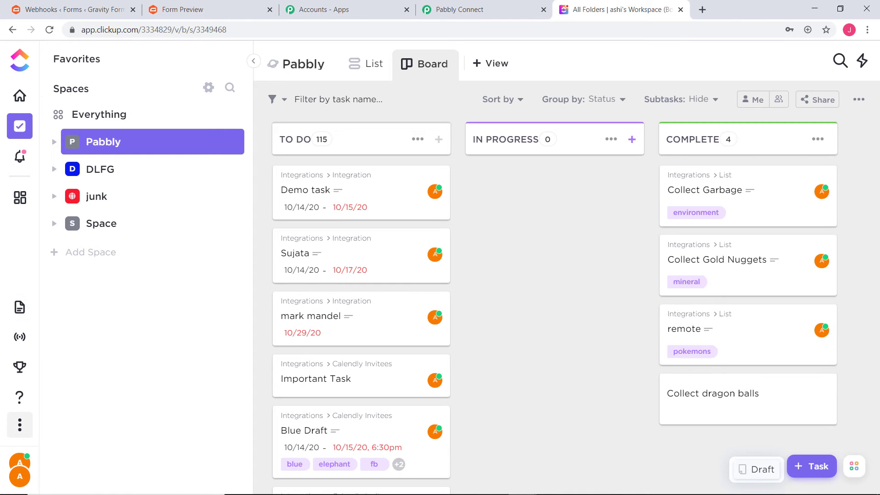
click(20, 465)
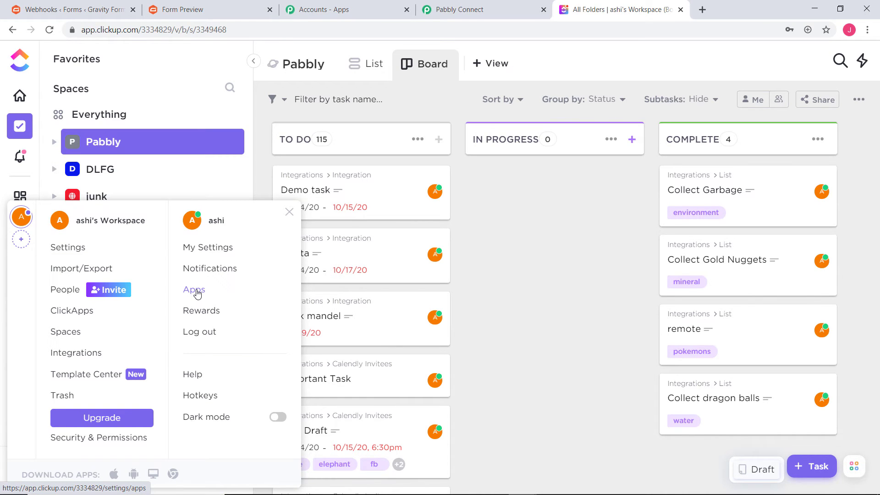
click(197, 292)
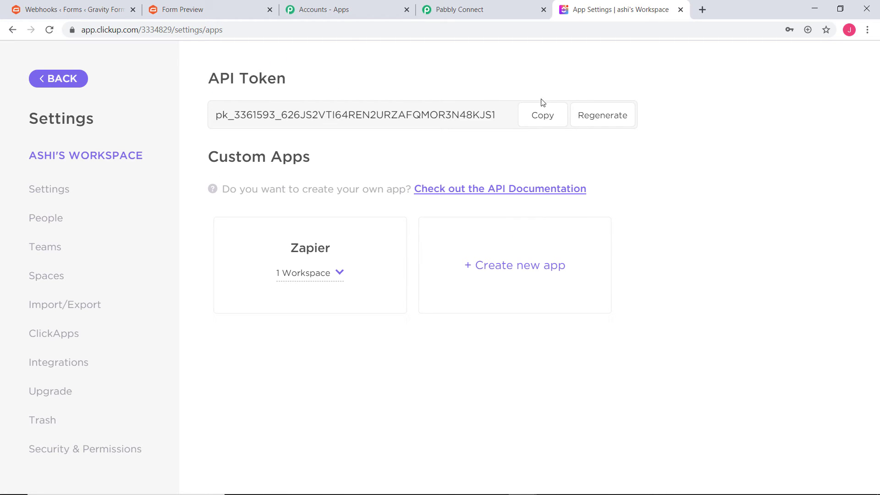
click(547, 118)
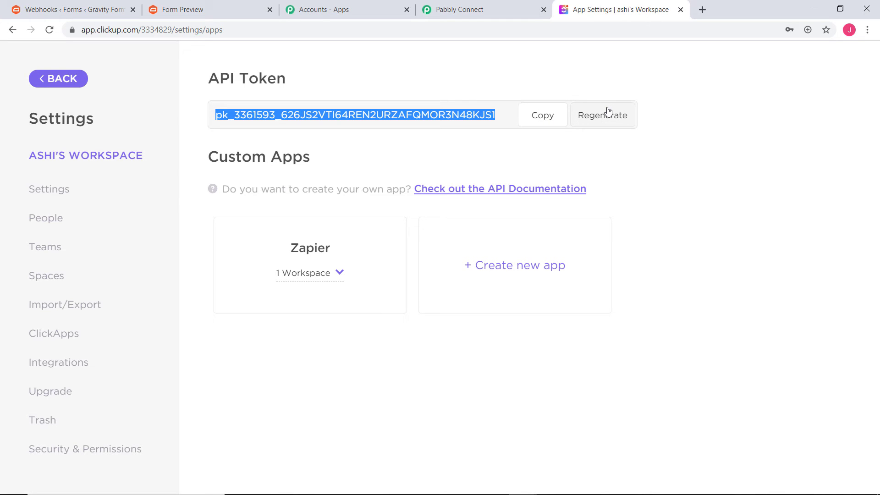
Step: Return to Pabbly Connect and paste the copied token into the API Token field of the new ClickUp credentials
click(502, 10)
right_click(368, 299)
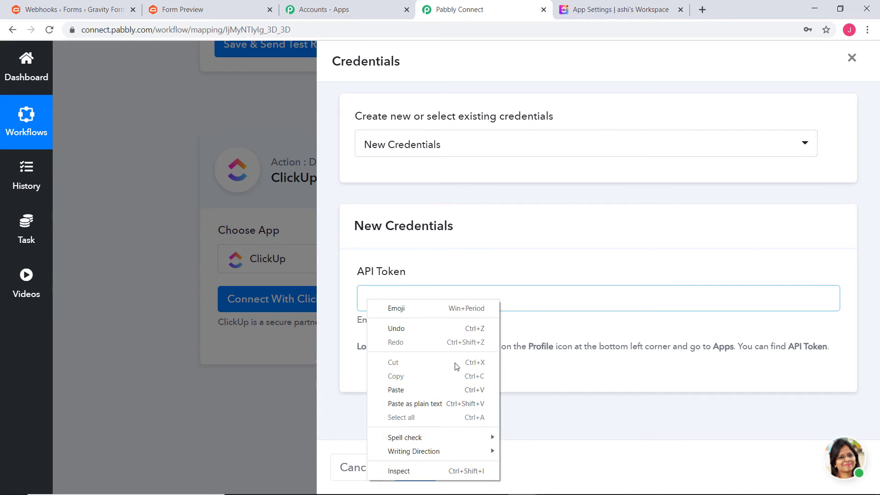
click(407, 389)
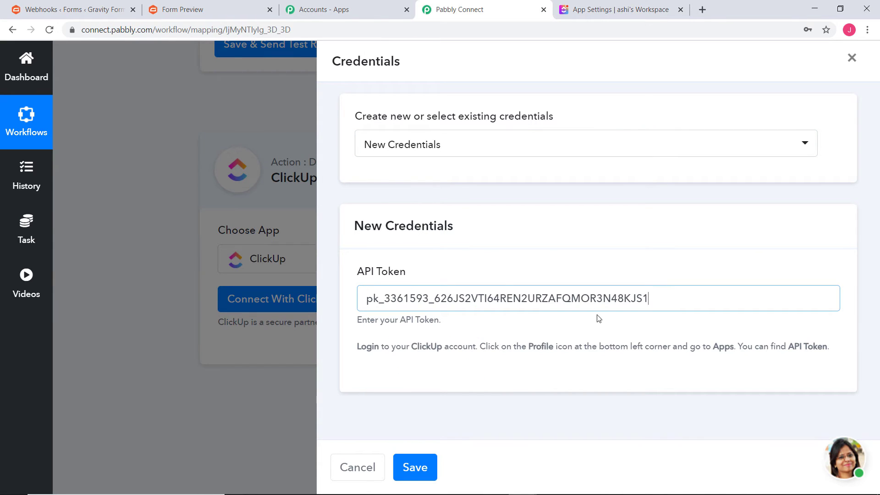
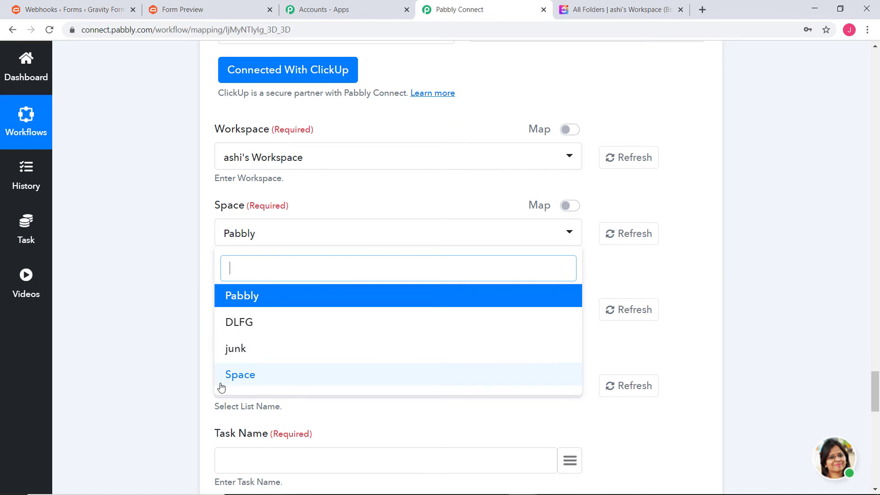
Step: Compare the Create Task step's space and folder choices with the Pabbly space, Integrations folder and lists in ClickUp
click(157, 315)
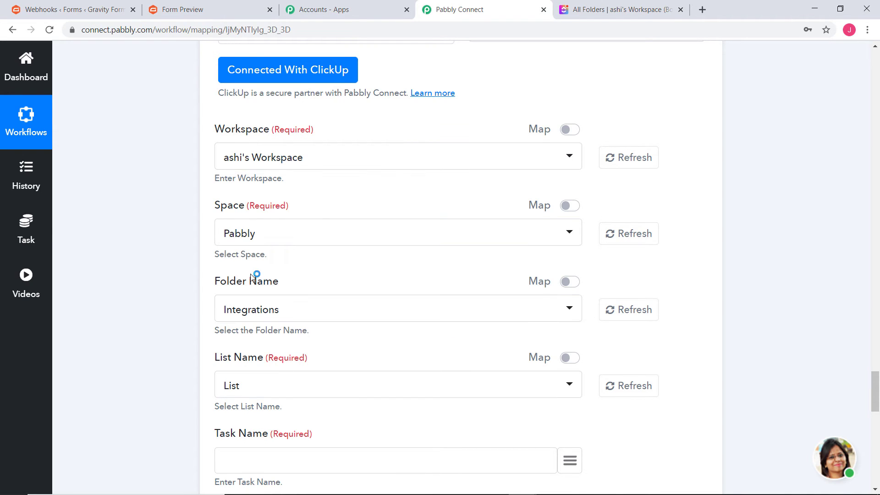
click(632, 9)
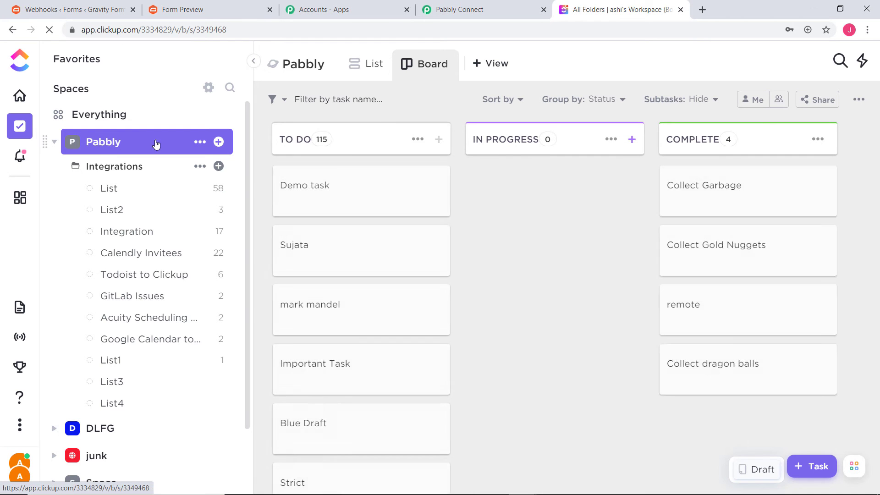
scroll(120, 431, down, 2)
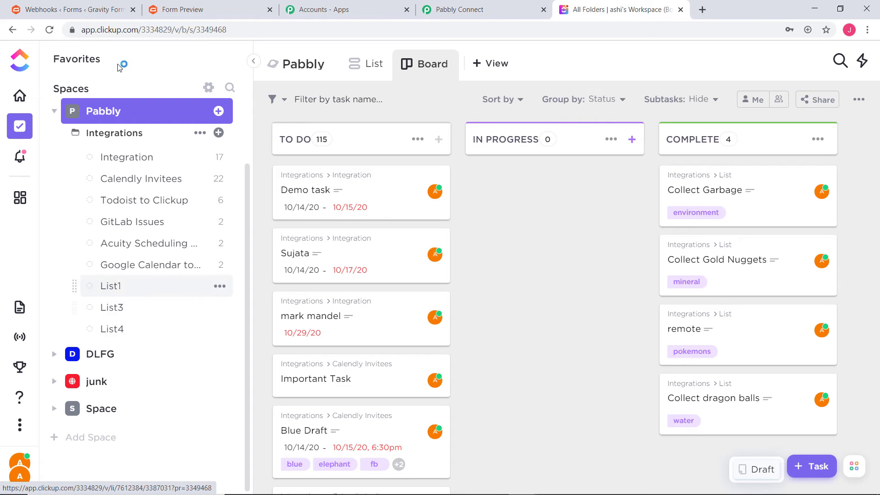
click(481, 10)
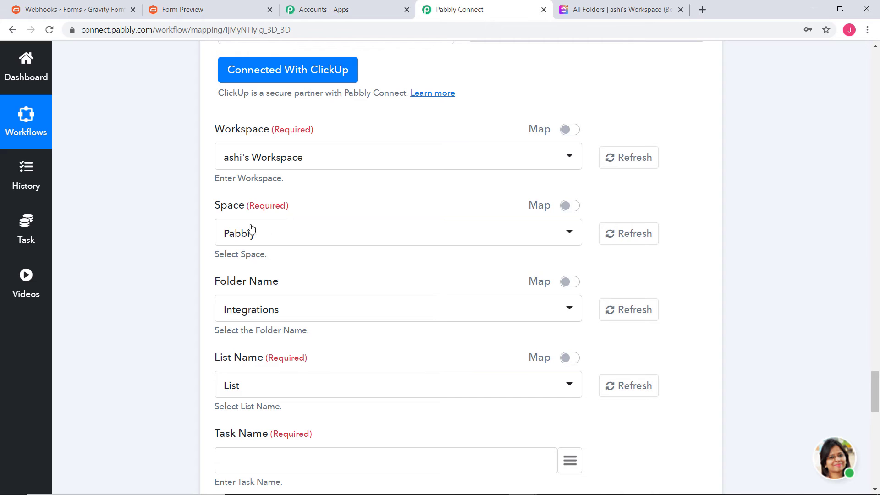
click(288, 312)
click(289, 311)
click(631, 10)
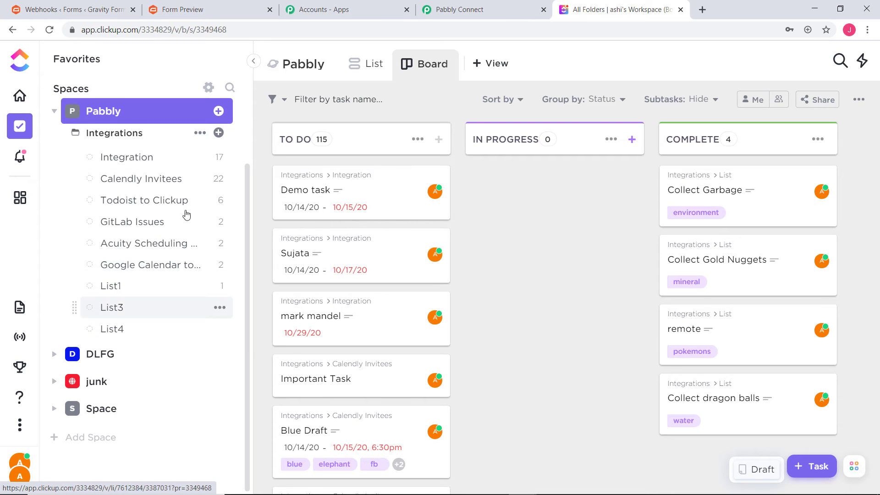
Step: Return to Pabbly Connect and examine the lists available for the Create Task step's List Name
click(459, 9)
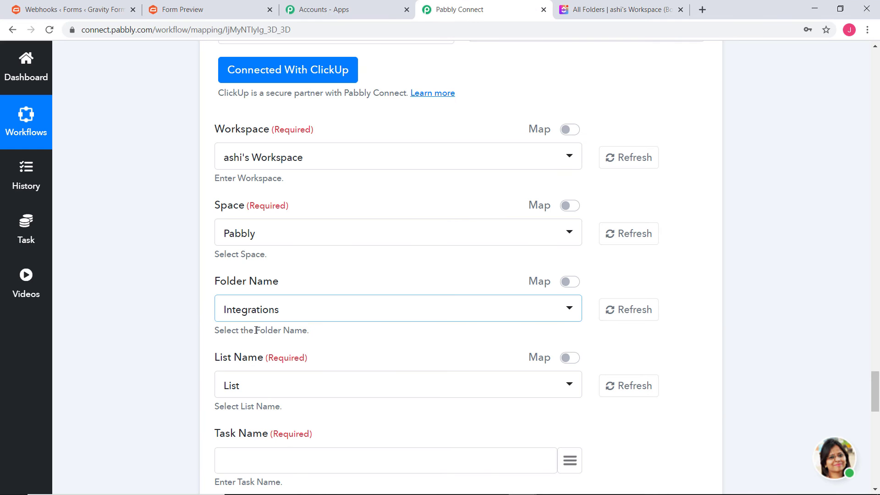
scroll(257, 330, down, 2)
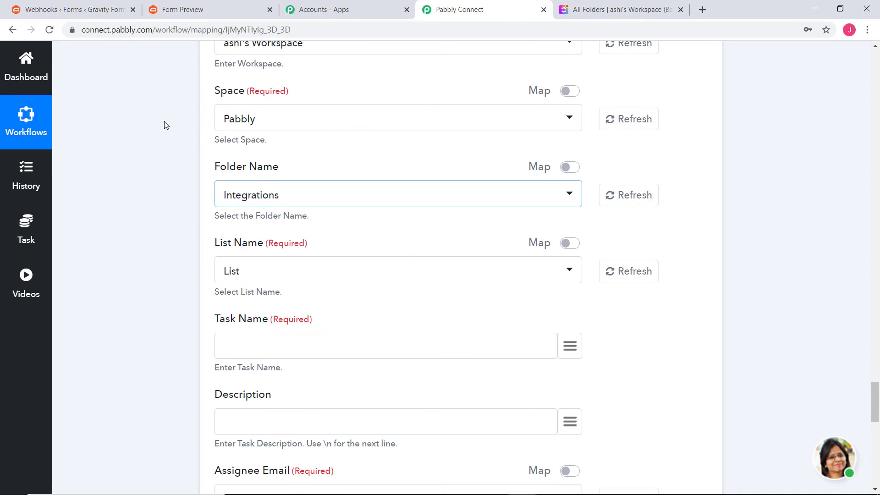
click(303, 276)
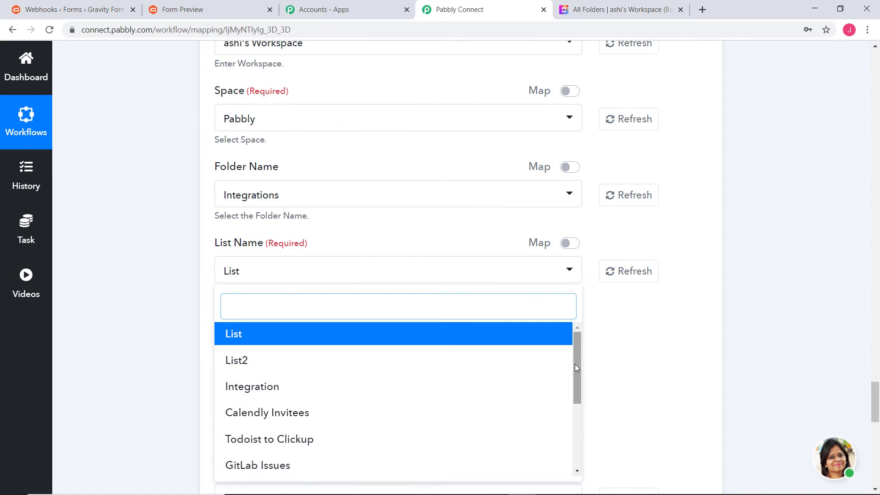
drag(577, 368, 578, 449)
scroll(395, 399, up, 10)
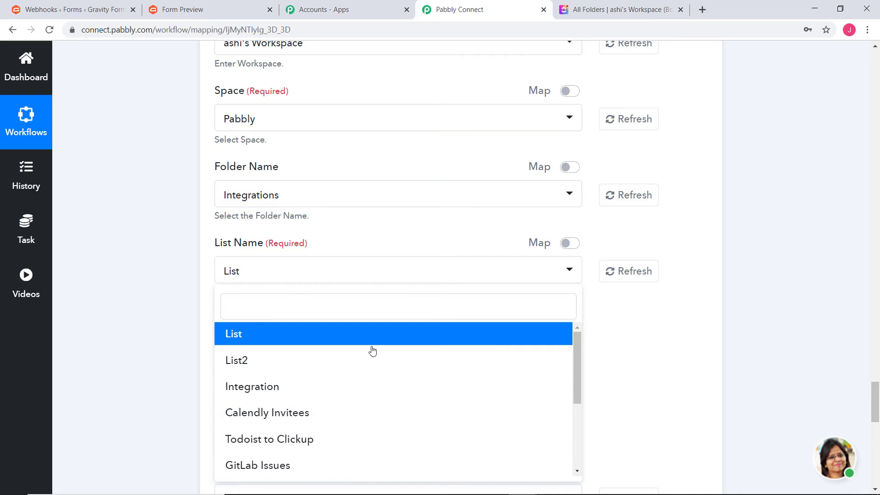
click(650, 347)
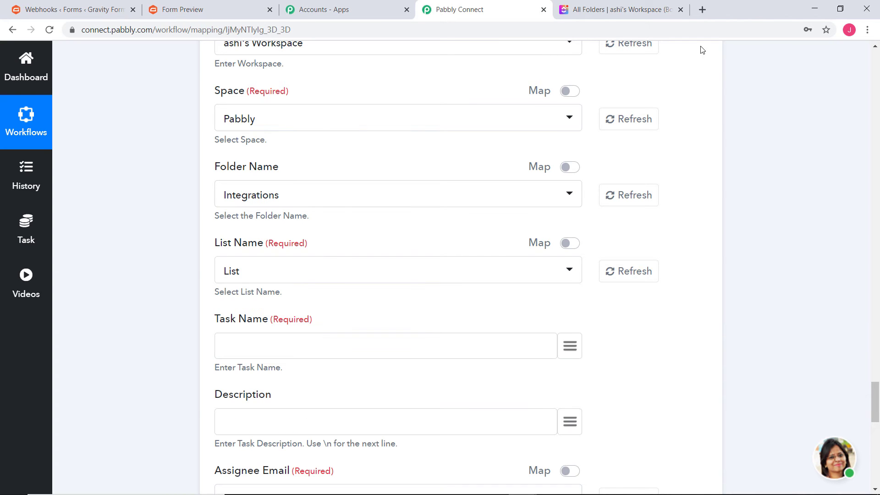
Step: Switch to ClickUp and rename List1 in the Integrations folder to "Gravity Forms response"
click(617, 9)
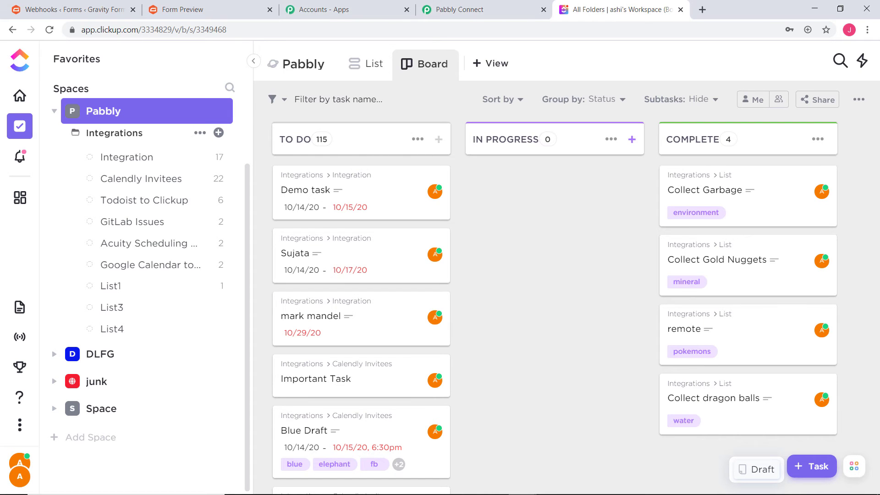
click(117, 288)
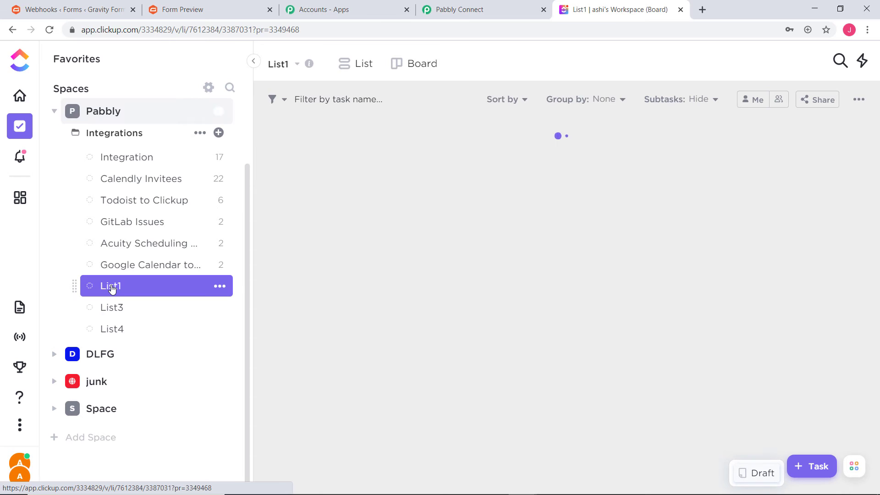
click(286, 65)
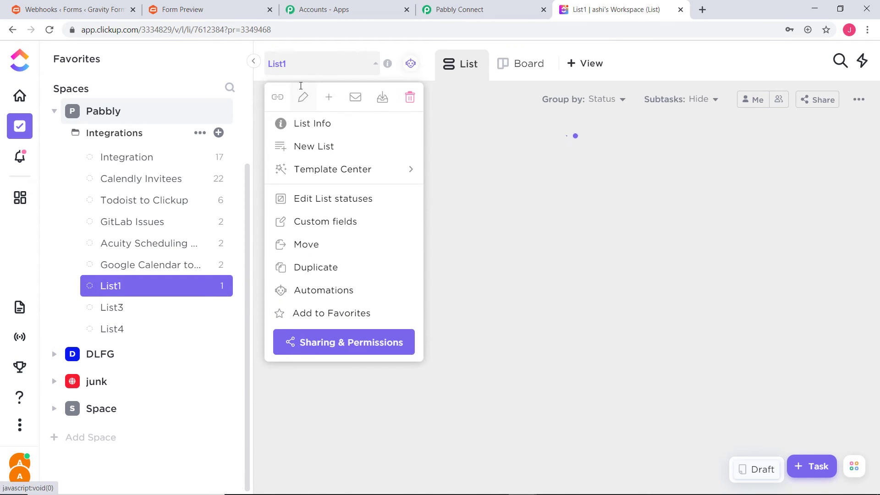
click(294, 63)
double_click(294, 62)
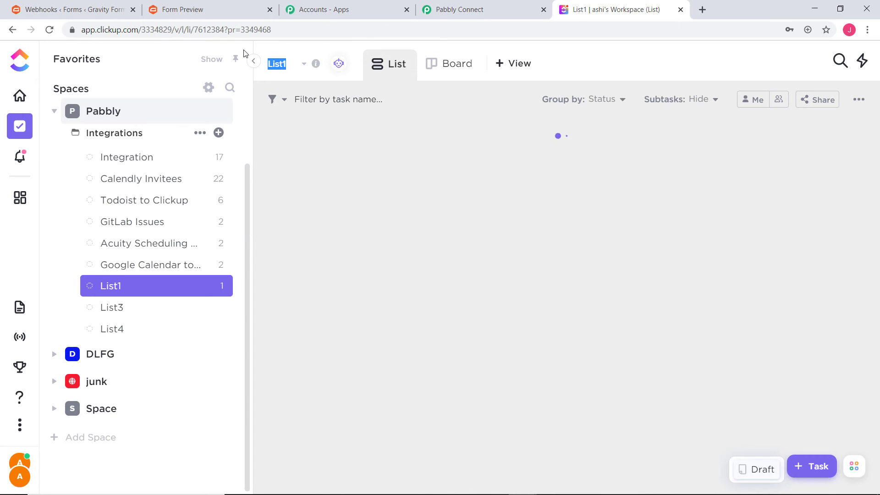
key(BackSpace)
text(Gravit)
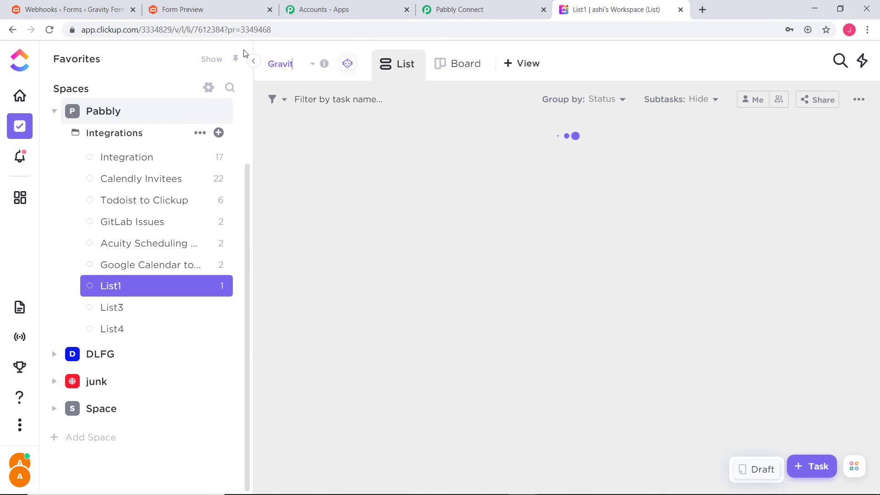
text(y Forms r)
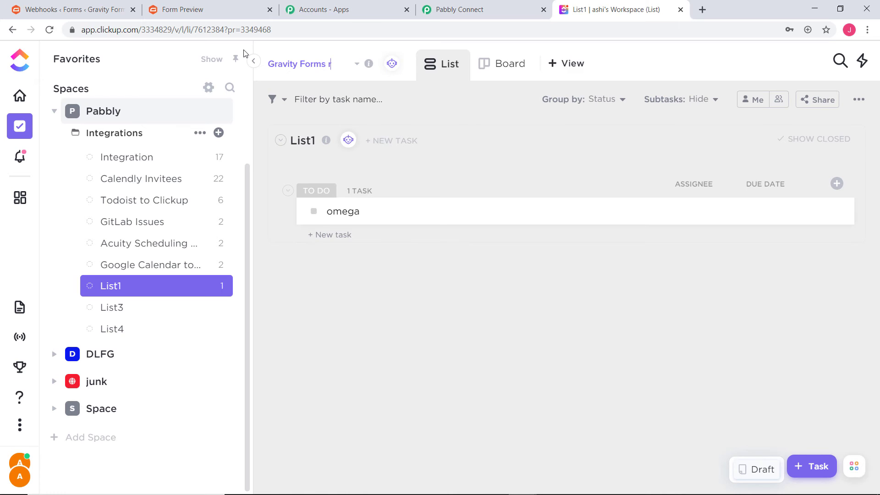
text(esponse)
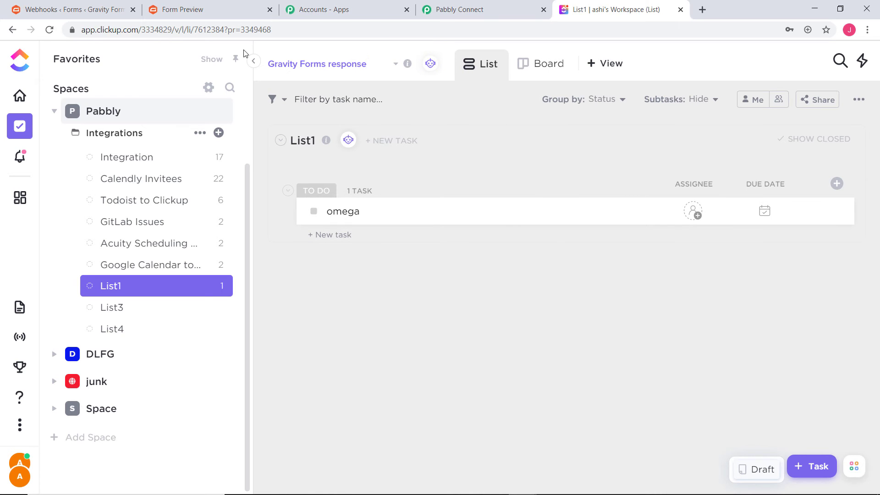
key(Return)
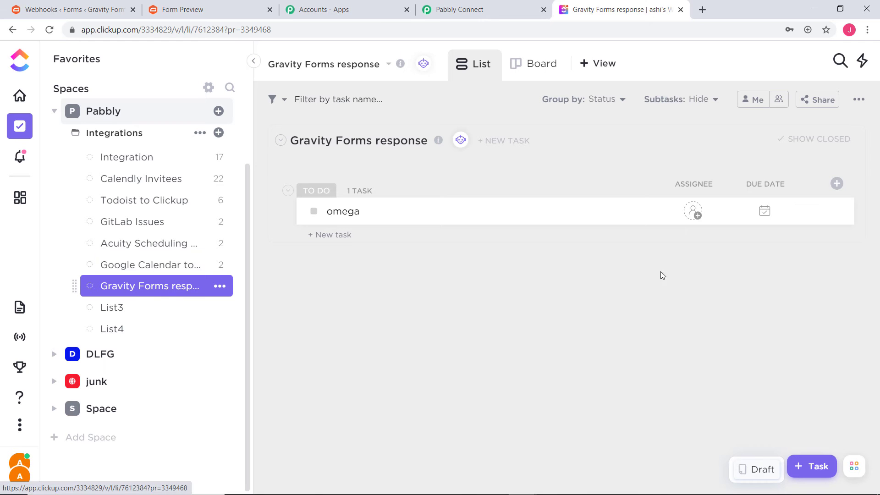
Step: Return to Pabbly Connect, refresh the Create Task step's lists and choose Gravity Forms response as the List Name
click(461, 12)
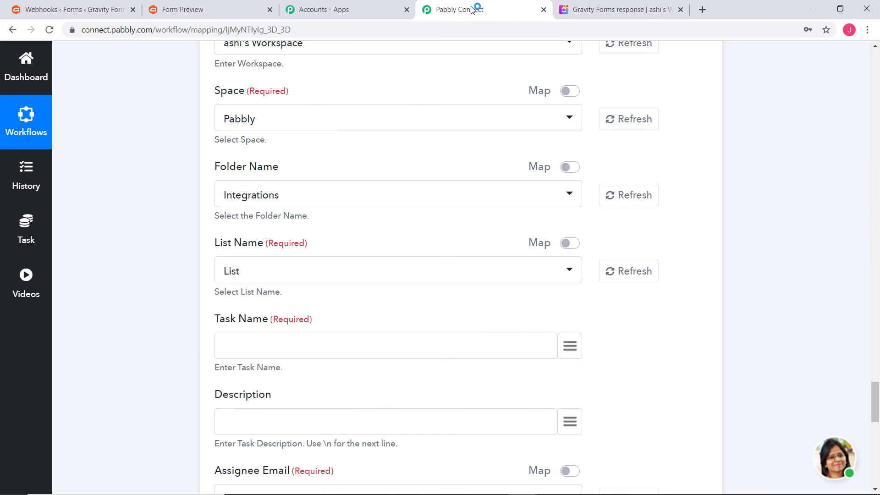
click(635, 273)
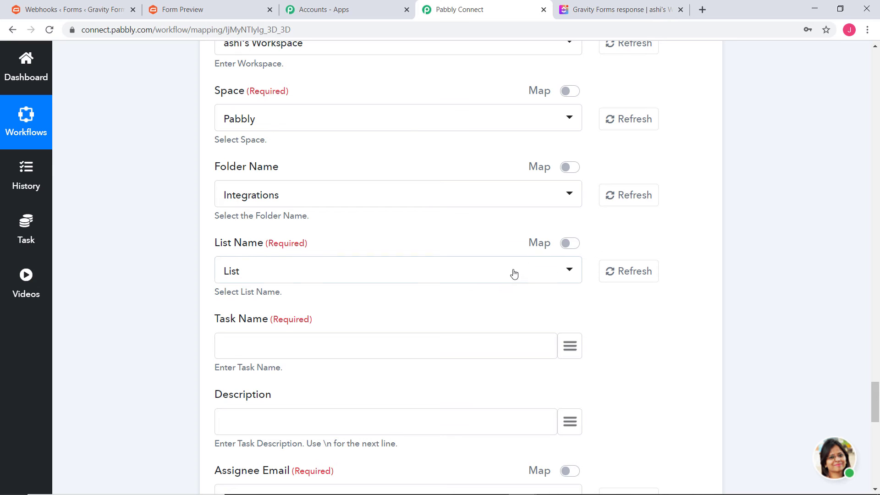
click(514, 273)
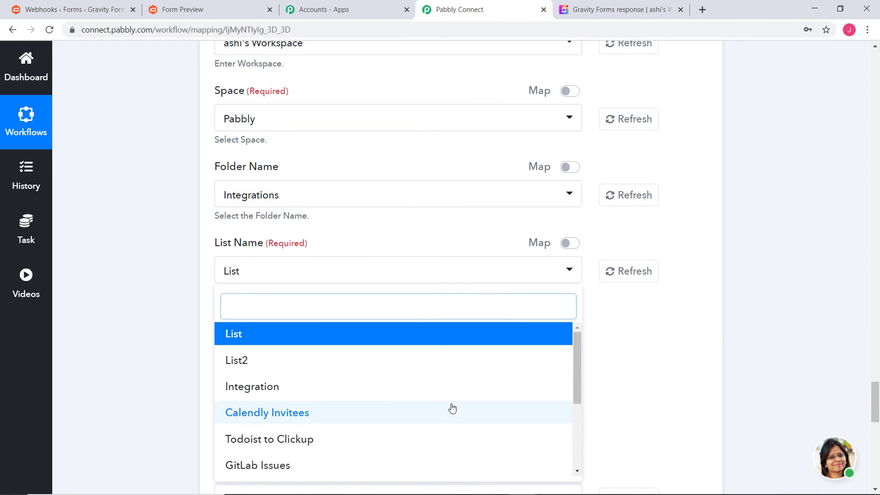
scroll(453, 406, down, 3)
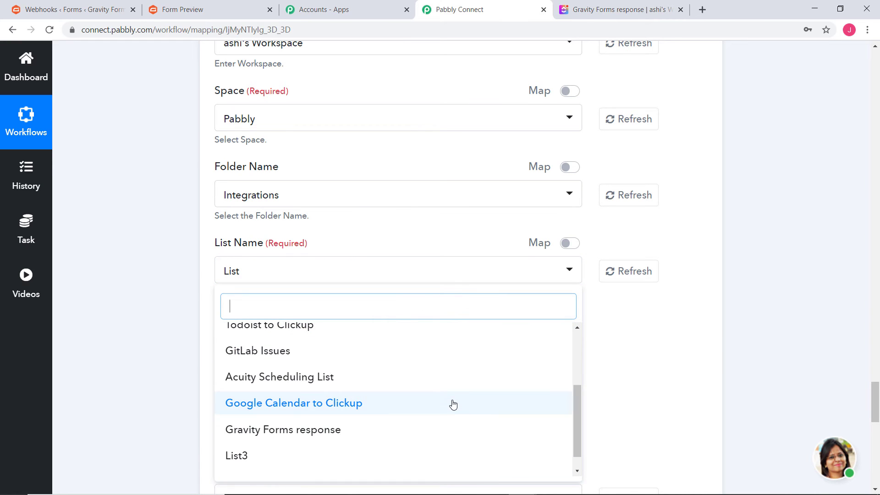
click(298, 430)
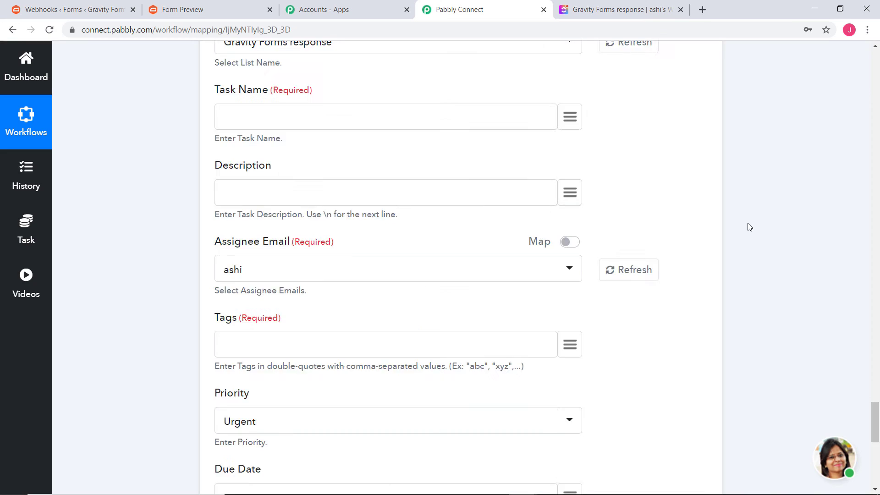
Step: Map the Task Name to the trigger's field 1, "First Step Integration"
click(578, 236)
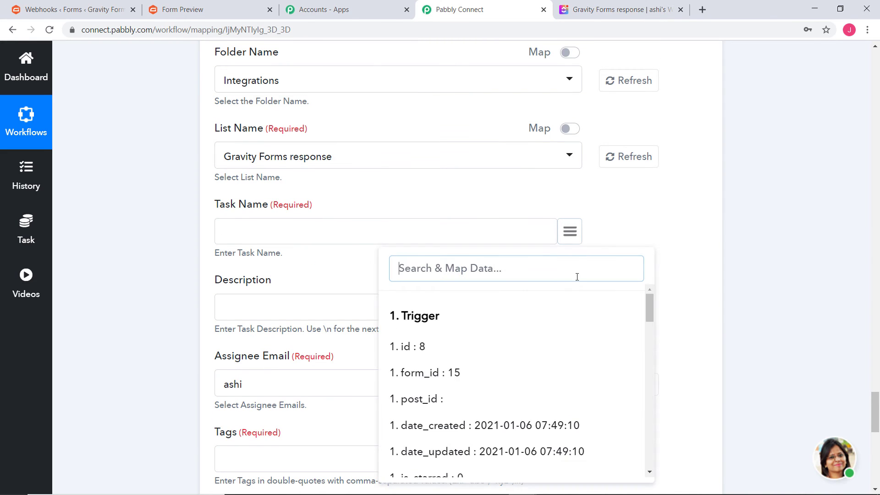
scroll(530, 363, down, 5)
scroll(533, 357, down, 5)
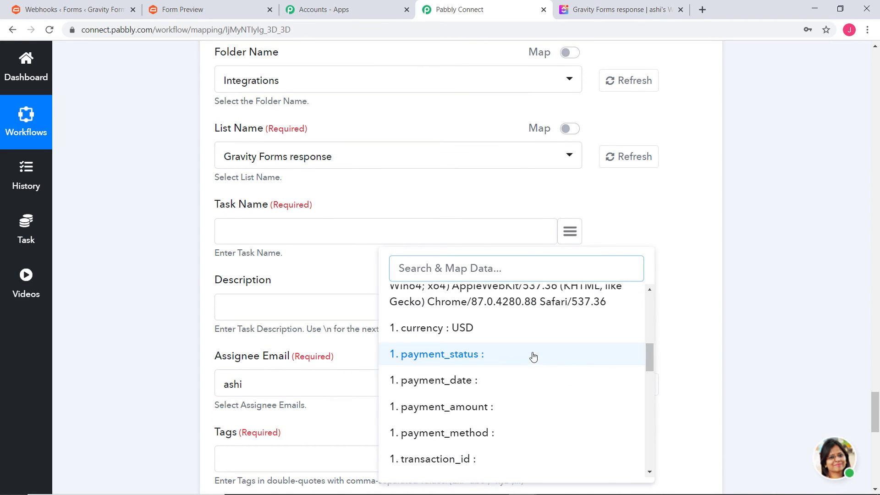
click(448, 362)
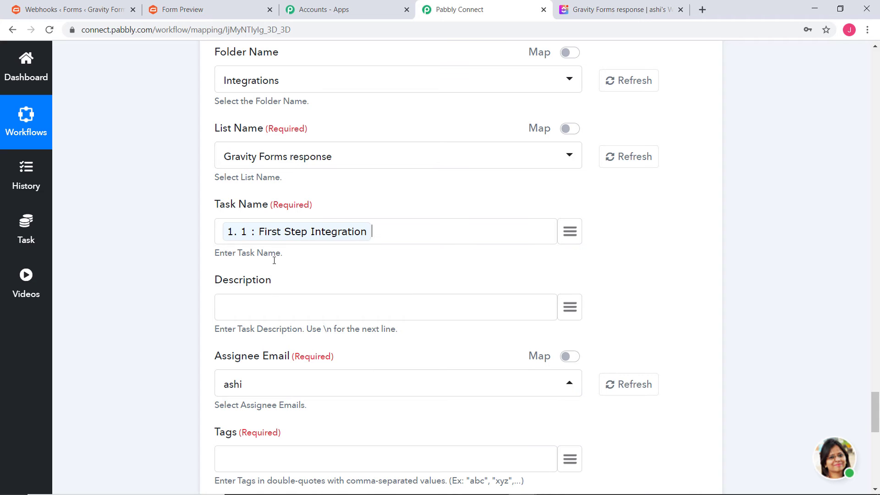
Step: Map the Description to the trigger's field 2, the text describing the First step integration task
click(568, 308)
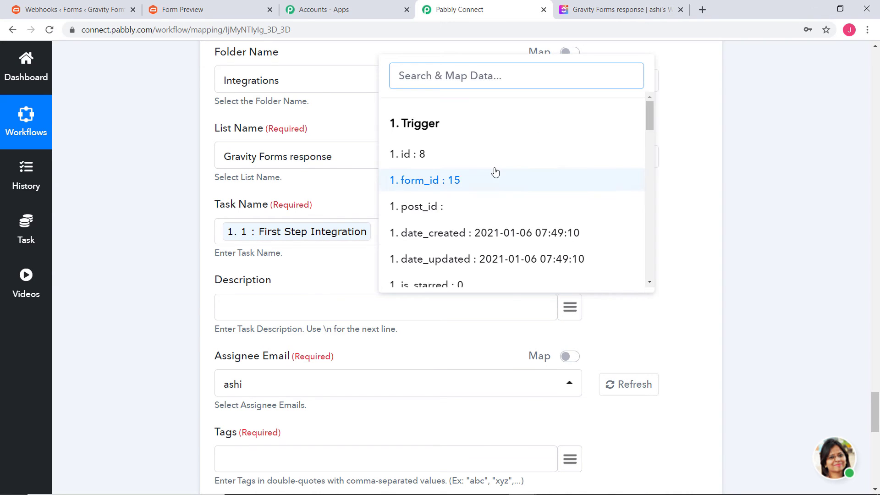
scroll(496, 172, down, 6)
scroll(496, 172, down, 10)
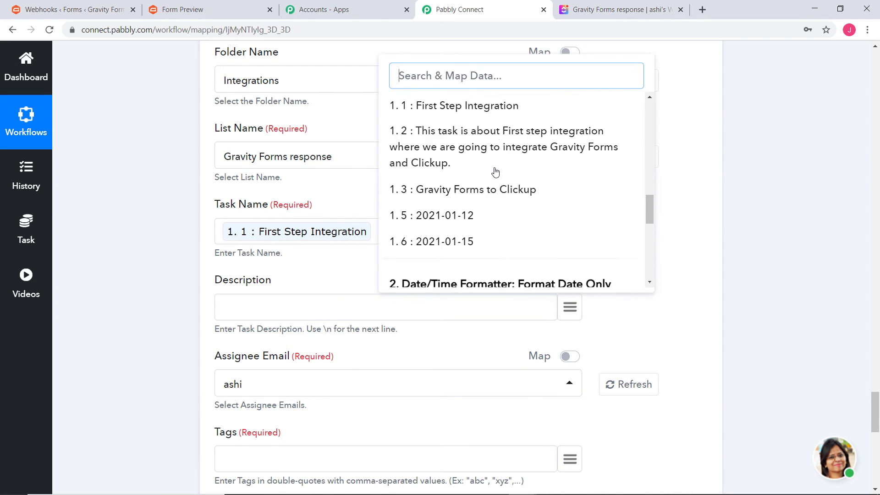
click(500, 105)
Step: Select the first listed workspace member as the task's assignee
scroll(733, 296, down, 5)
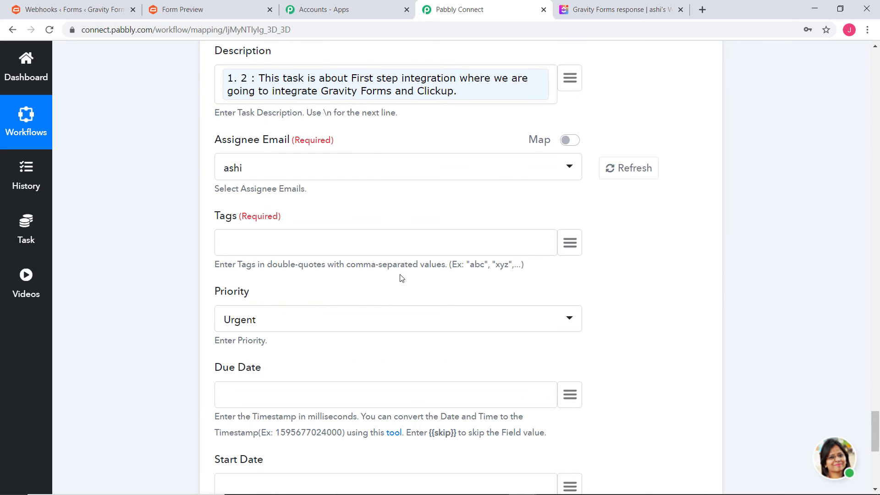
click(271, 173)
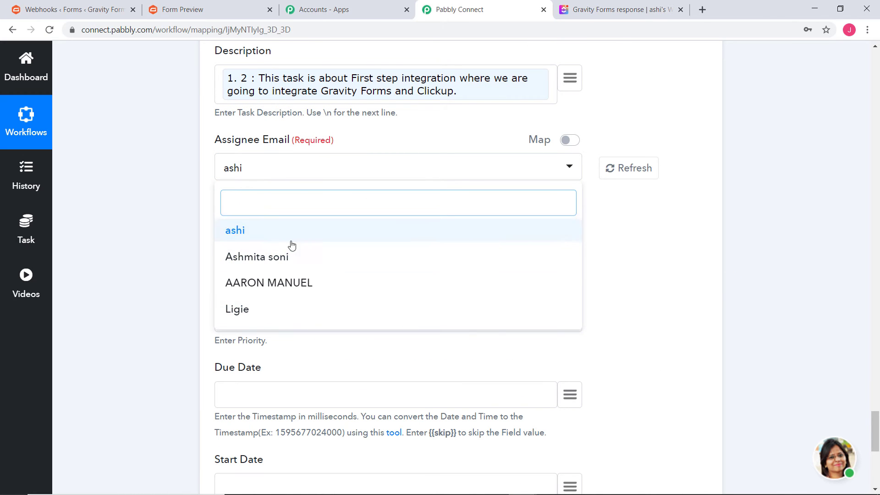
click(263, 230)
right_click(643, 239)
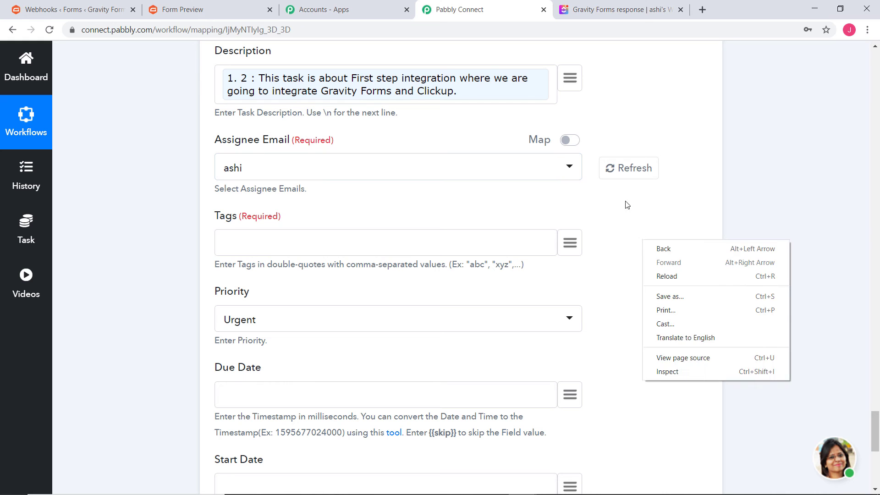
click(626, 204)
Step: Map Tags to the trigger's field 3, "Gravity Forms to Clickup", and enclose the mapped value in double quotes
scroll(623, 216, down, 3)
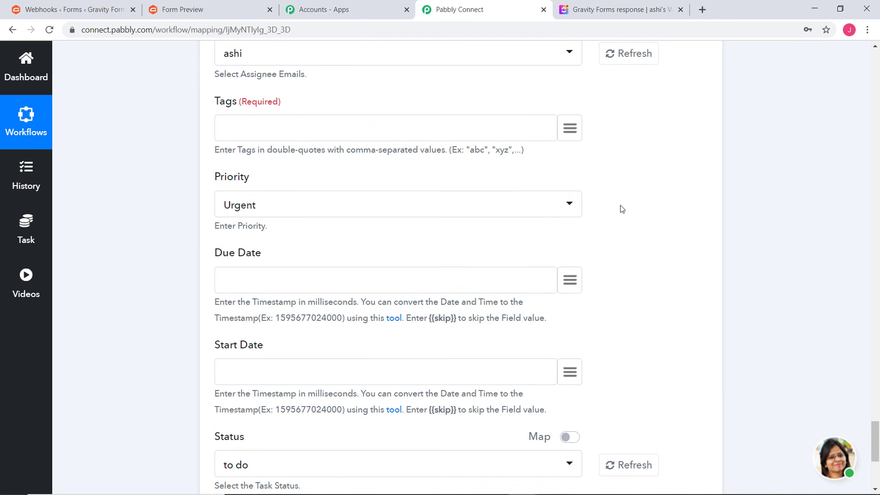
click(570, 128)
scroll(554, 277, down, 3)
scroll(553, 274, down, 10)
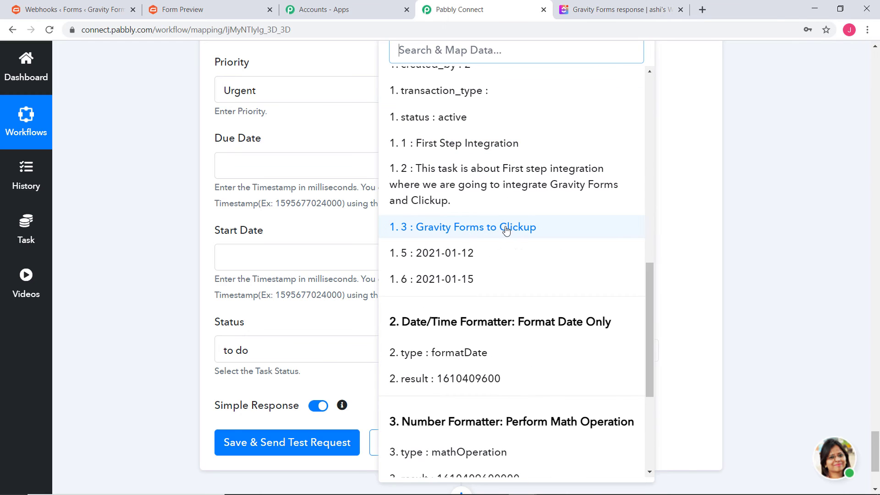
click(502, 228)
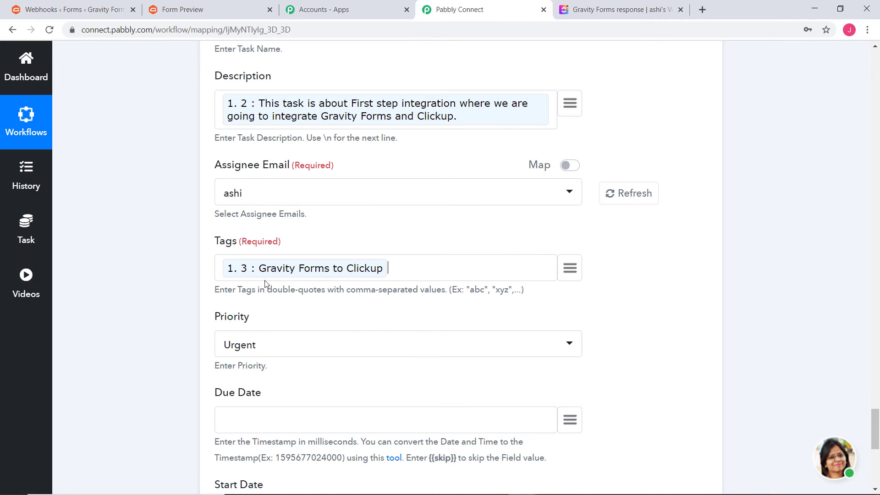
mouse_move(216, 270)
text(")
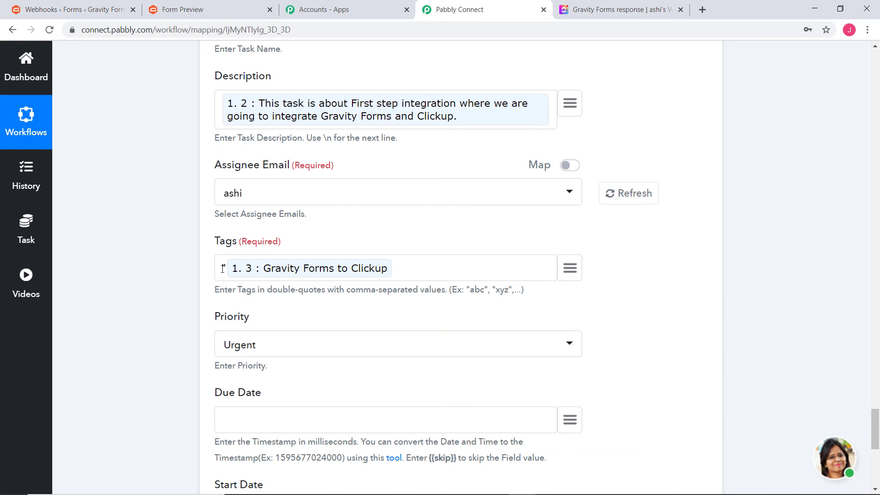
click(434, 275)
text(")
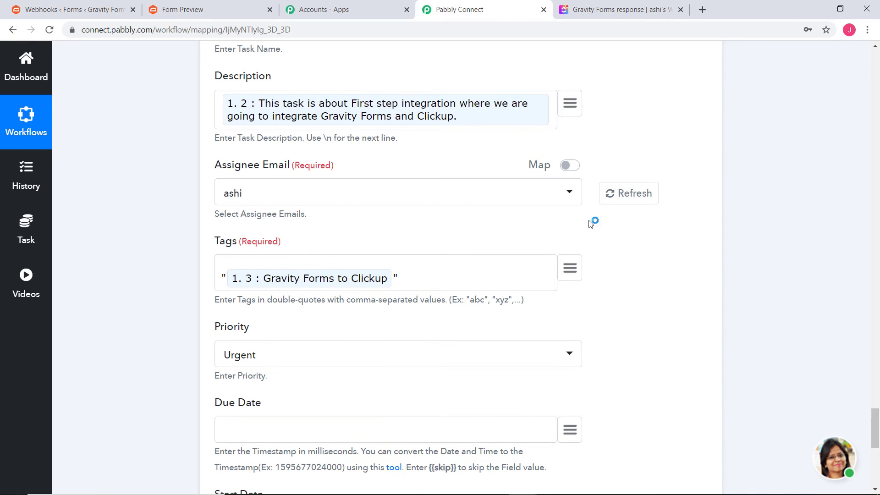
Step: Review the mapped Create Task fields, the preceding math operation's timestamp result, and the Due Date and Start Date fields
scroll(656, 311, down, 3)
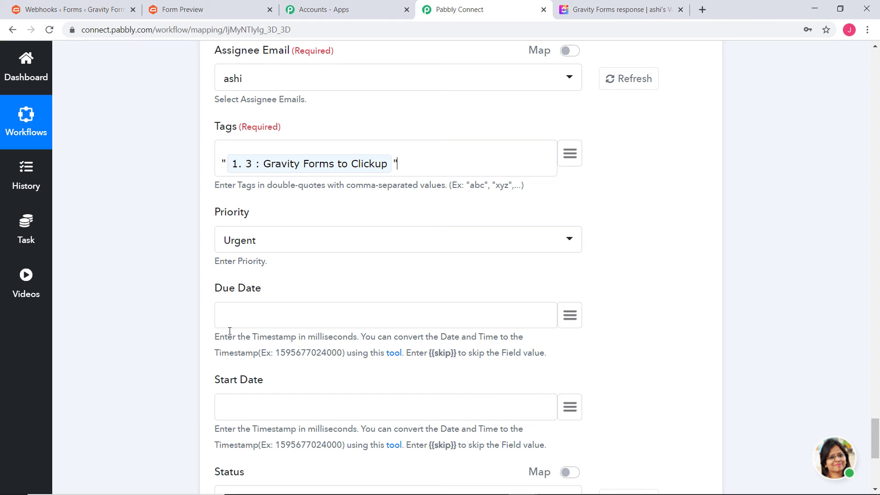
scroll(868, 268, up, 20)
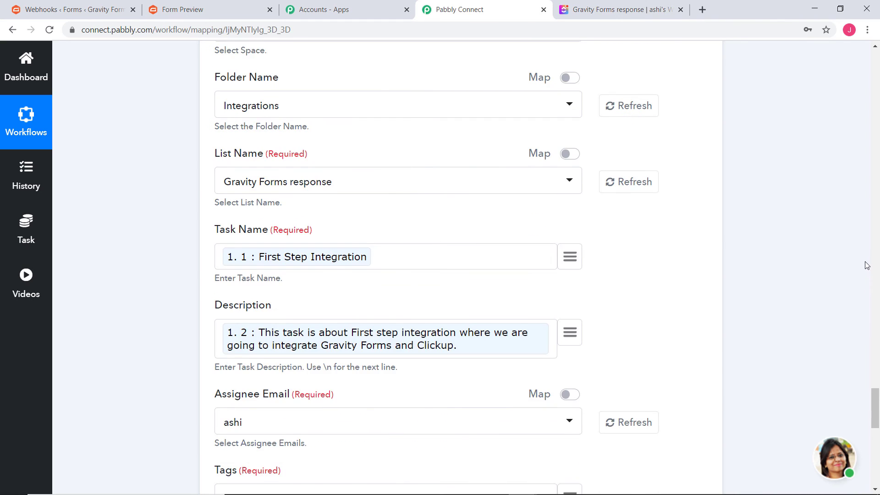
scroll(711, 232, down, 7)
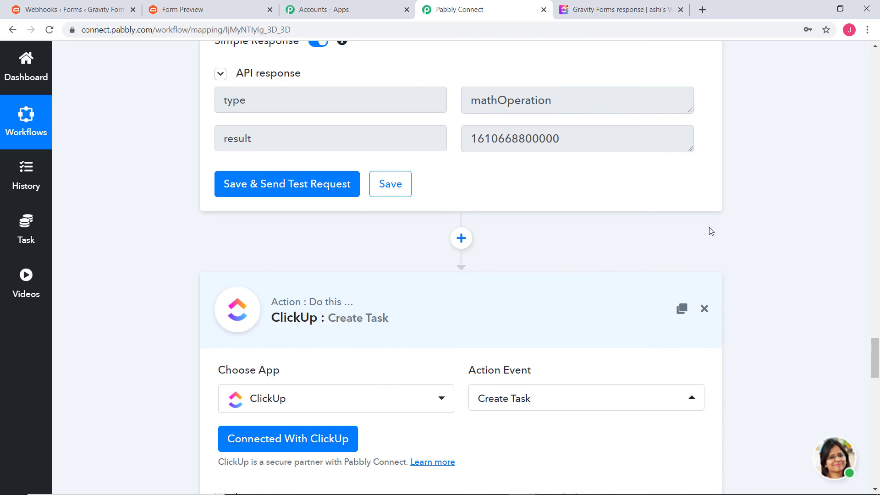
scroll(870, 275, down, 20)
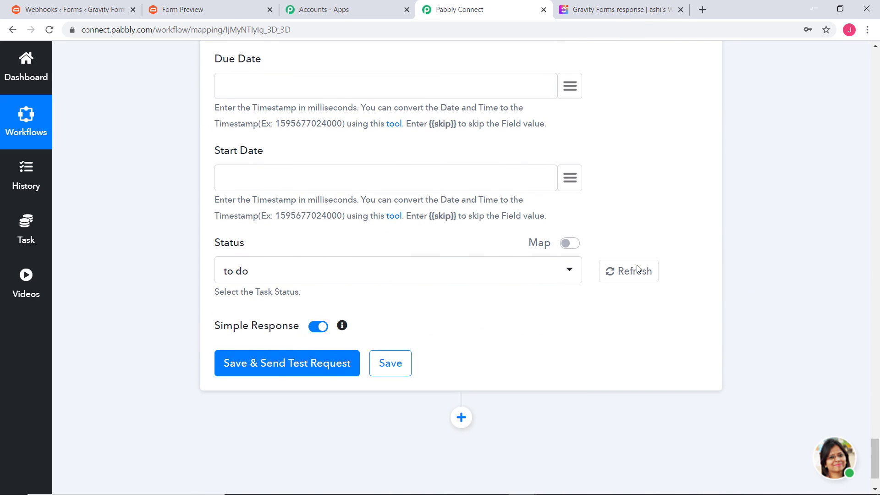
scroll(528, 240, up, 3)
click(572, 207)
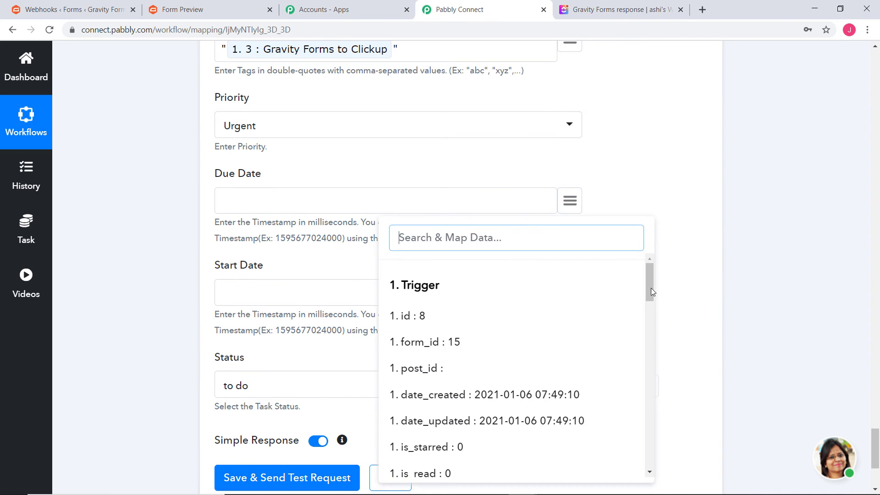
drag(649, 275, 655, 469)
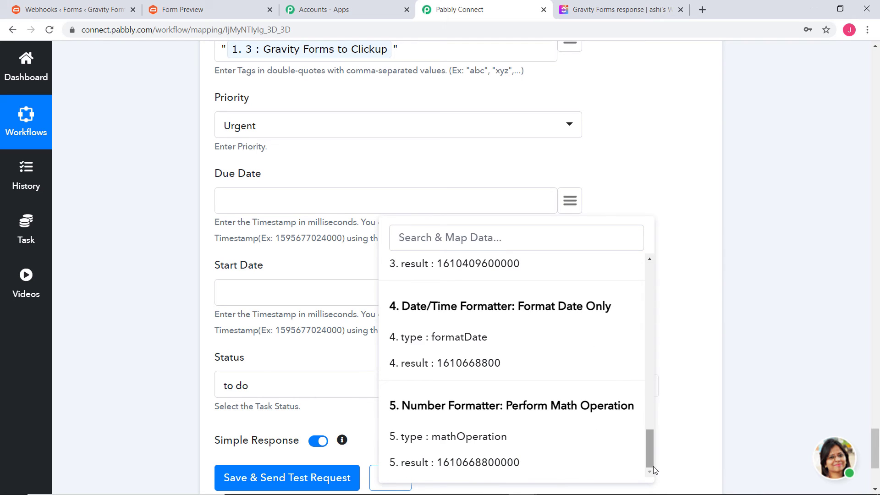
click(440, 463)
click(563, 294)
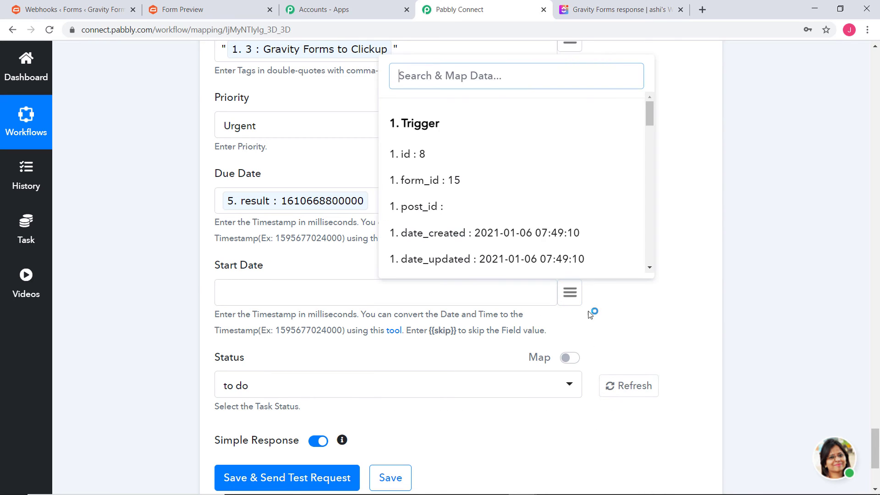
scroll(522, 239, down, 8)
scroll(519, 225, down, 10)
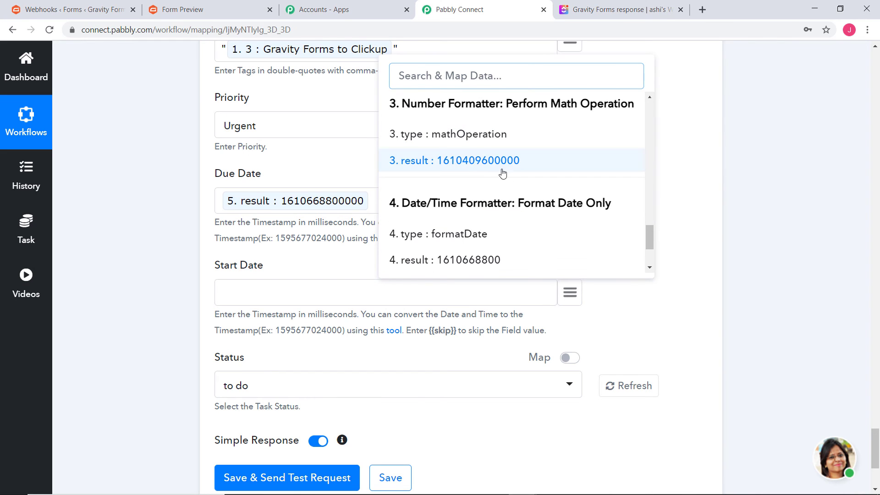
click(505, 165)
Step: Send a test request from the ClickUp Create Task action and save the action
scroll(317, 257, down, 3)
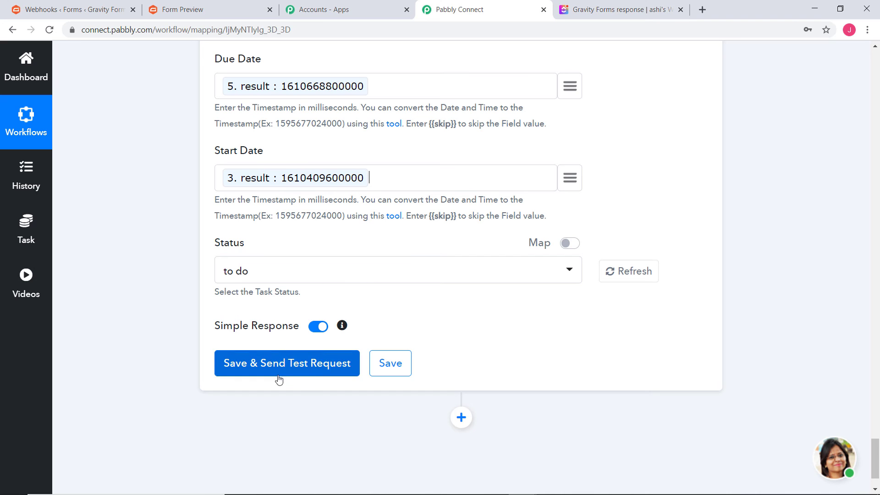
click(300, 367)
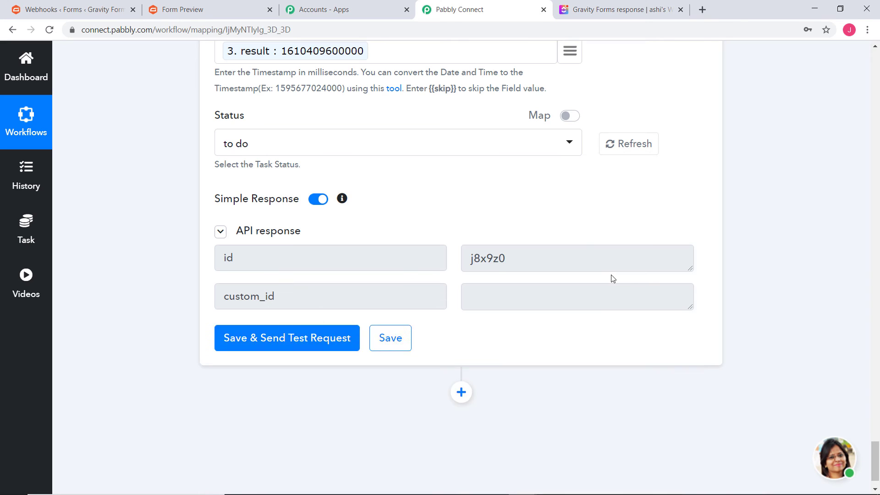
scroll(777, 290, down, 7)
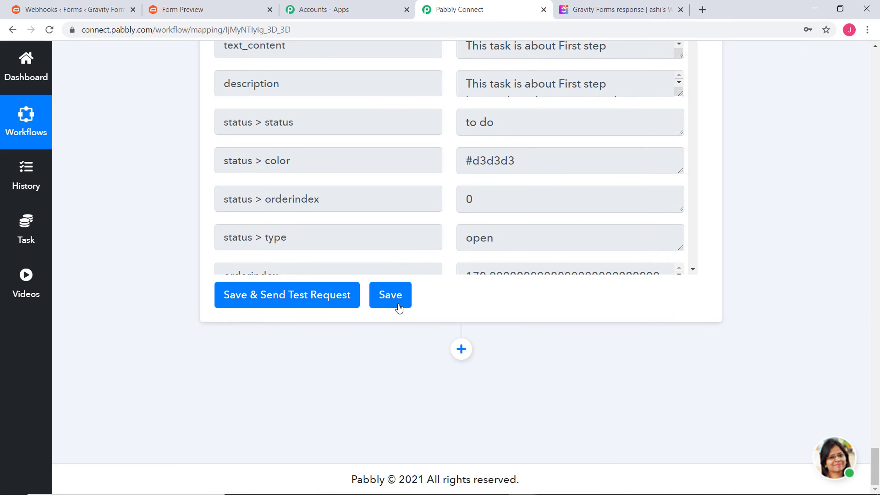
click(395, 307)
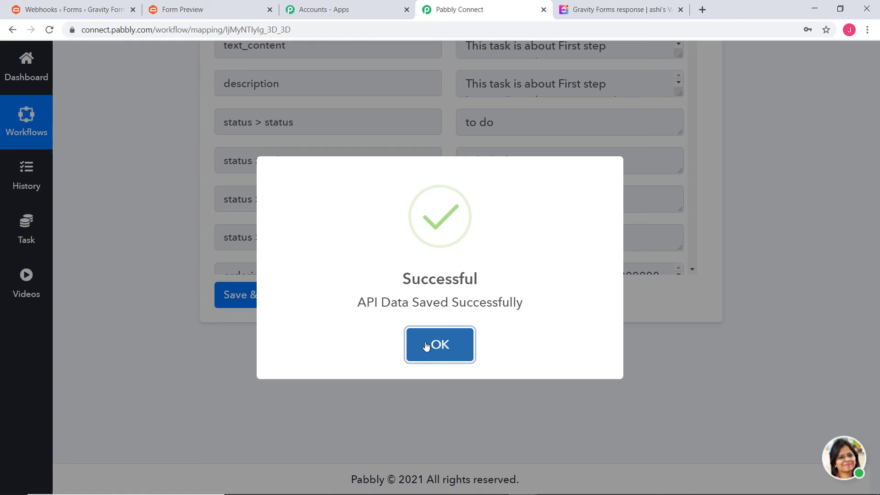
click(426, 346)
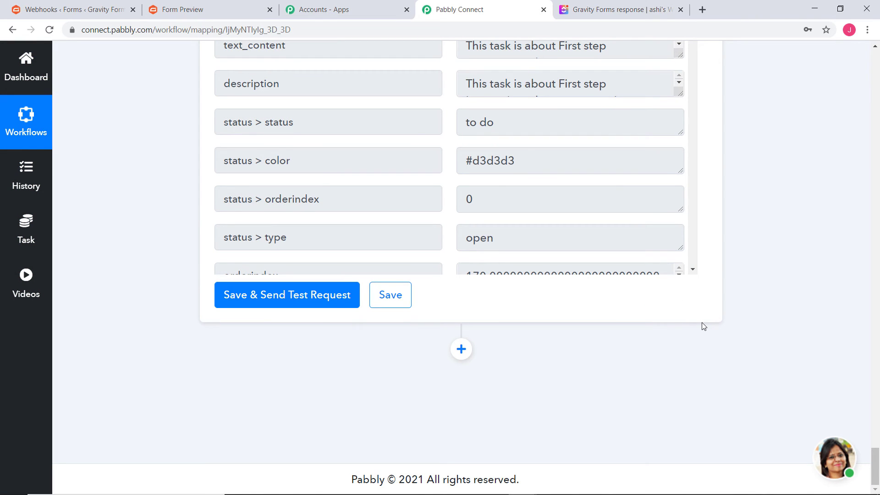
Step: Switch to ClickUp and inspect the First Step Integration task's description, tag, priority and dates in the Gravity Forms response list
click(612, 10)
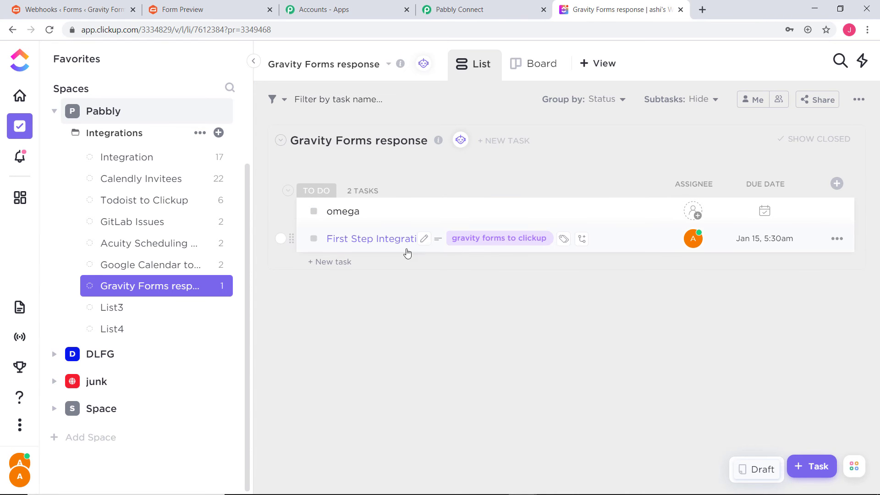
click(372, 242)
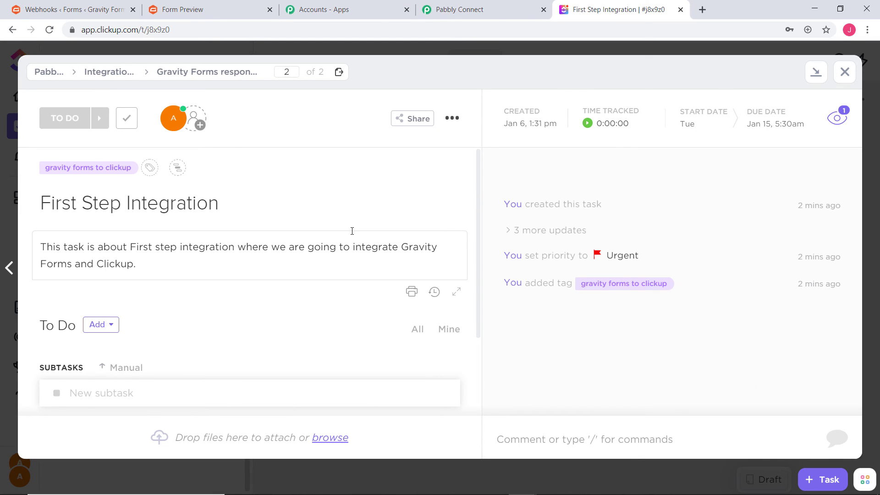
click(844, 76)
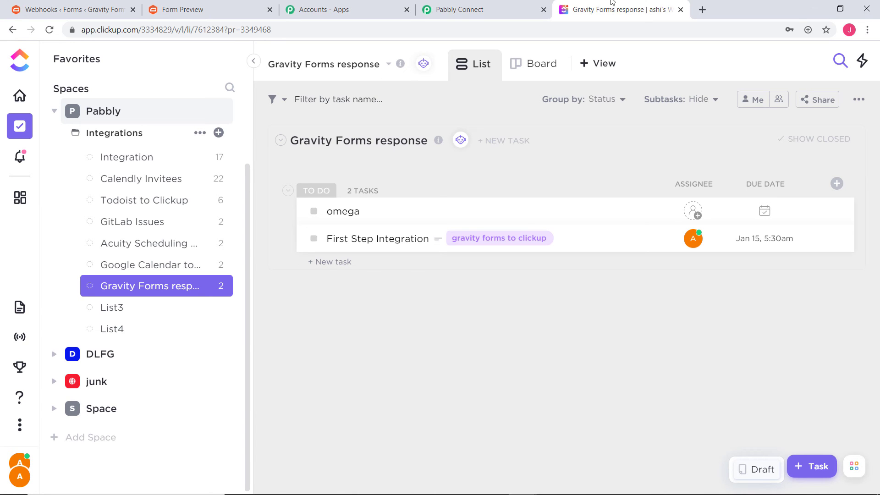
Step: In the reloaded Gravity Forms preview, set Task to "Second Step Integration" and Description to "This is the second step integration for Gravity Forms to Clickup."
click(169, 11)
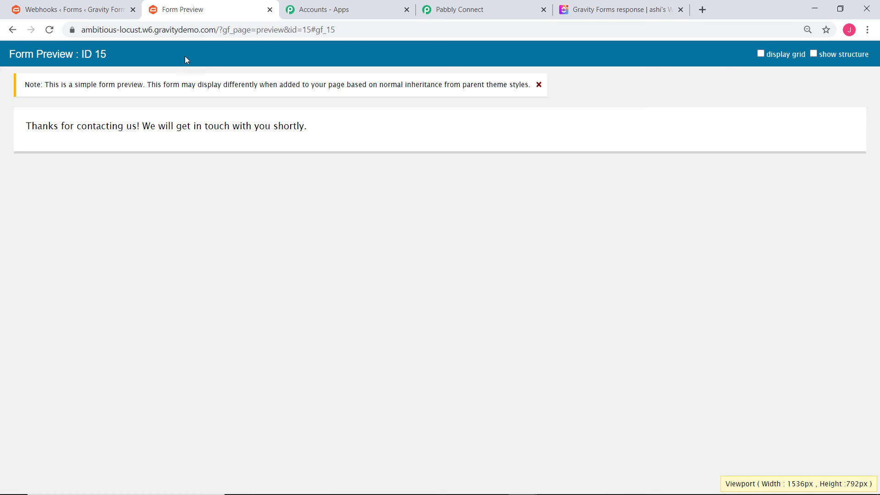
click(50, 30)
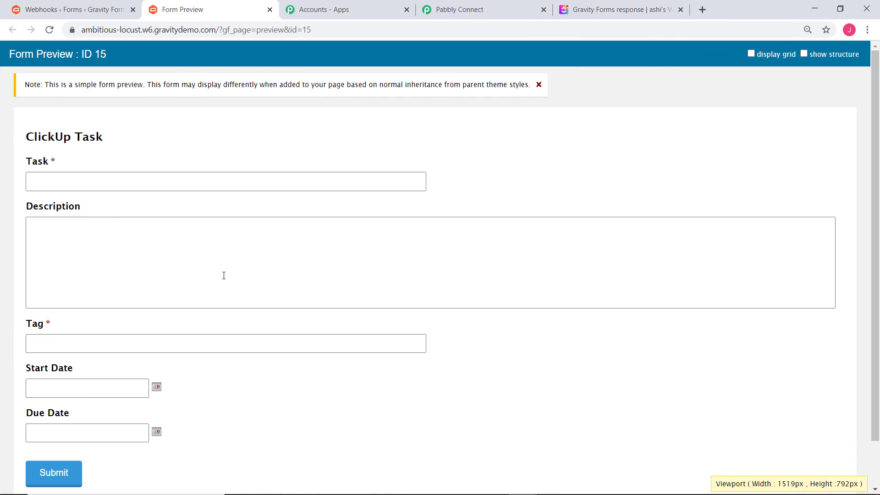
click(93, 178)
text(S)
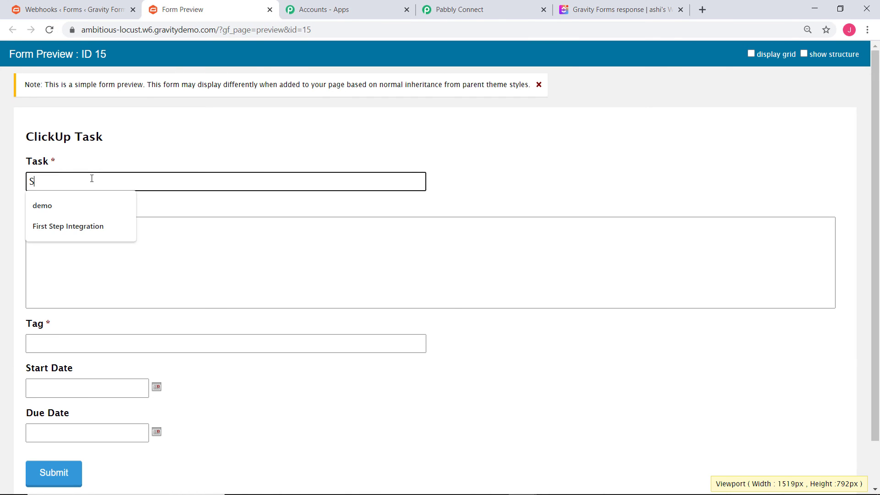
text(econd Step Integration)
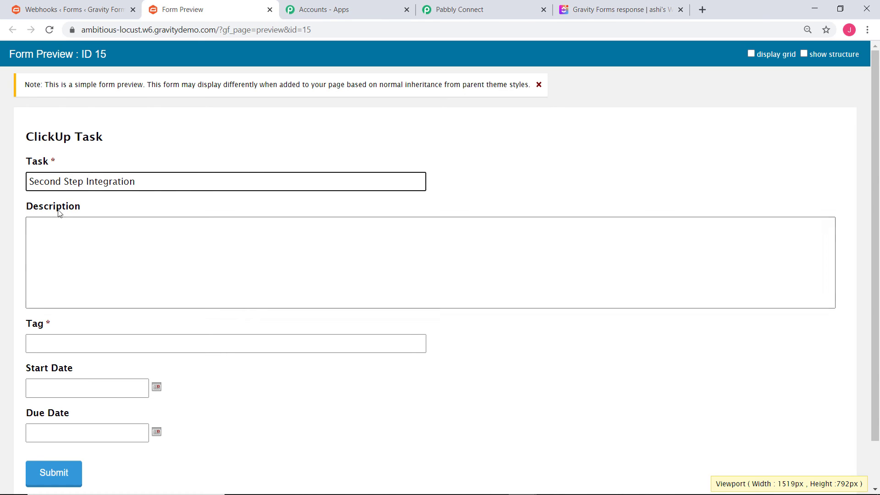
click(50, 231)
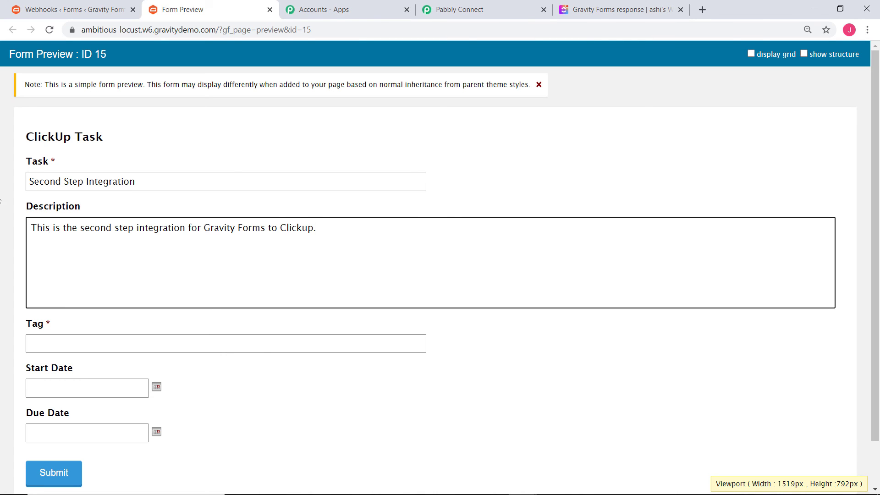
Step: Fill in the form's Tag field with "Gravity Form Response"
scroll(78, 270, down, 1)
click(67, 282)
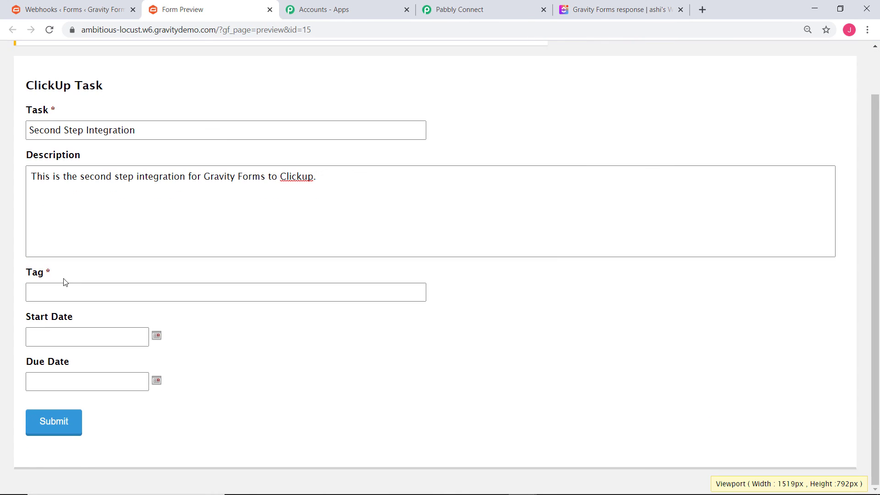
click(34, 288)
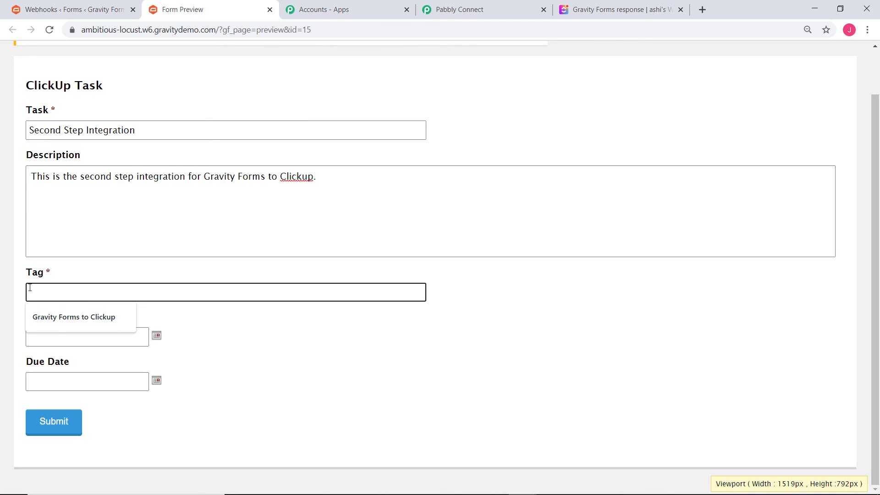
text(Gravity Form Response)
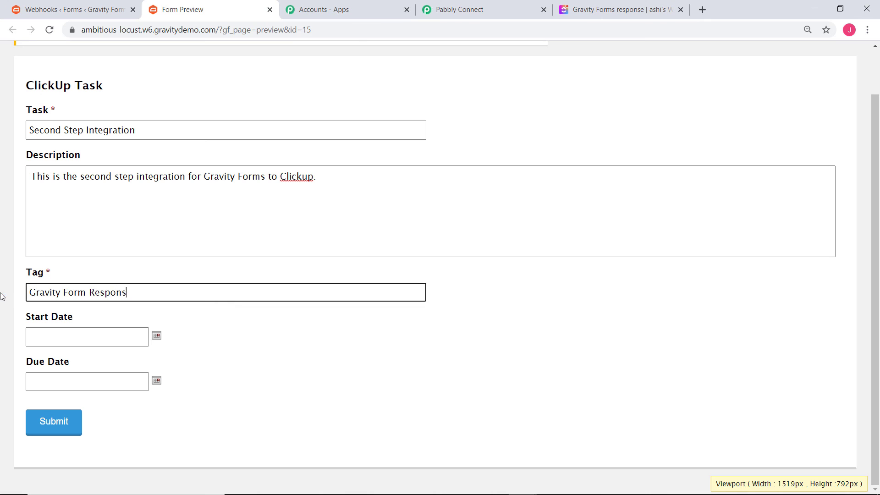
Step: Set the Start Date to 01/08/2021 and the Due Date to 01/09/2021, and submit the form
click(156, 336)
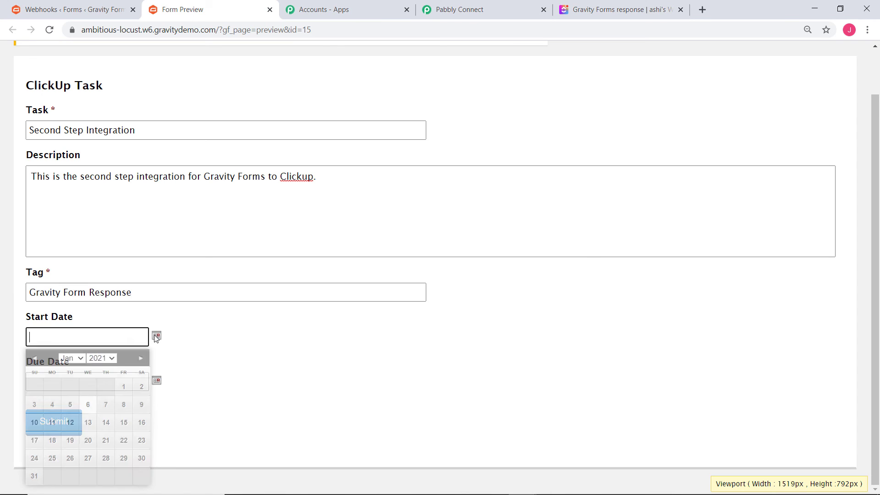
click(123, 406)
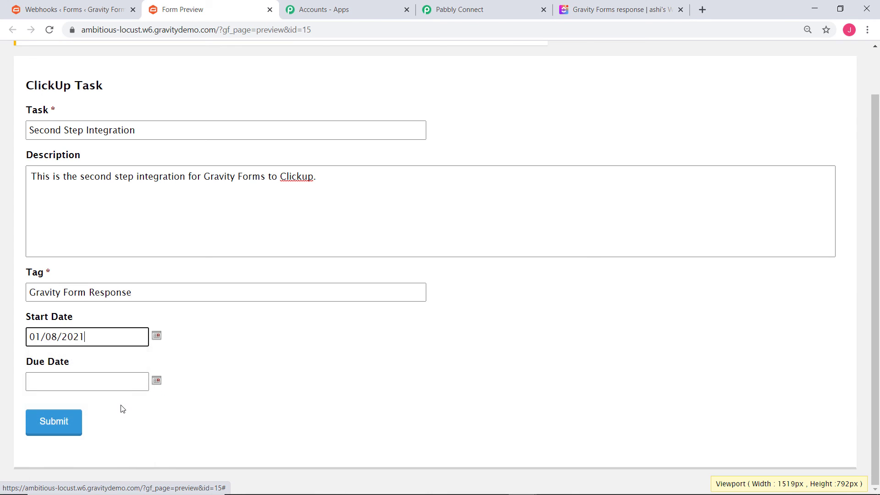
click(156, 381)
click(142, 294)
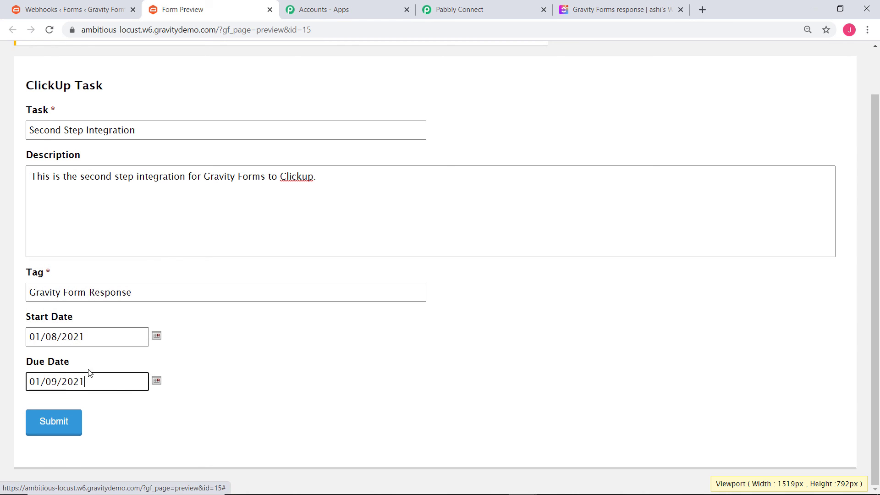
click(74, 420)
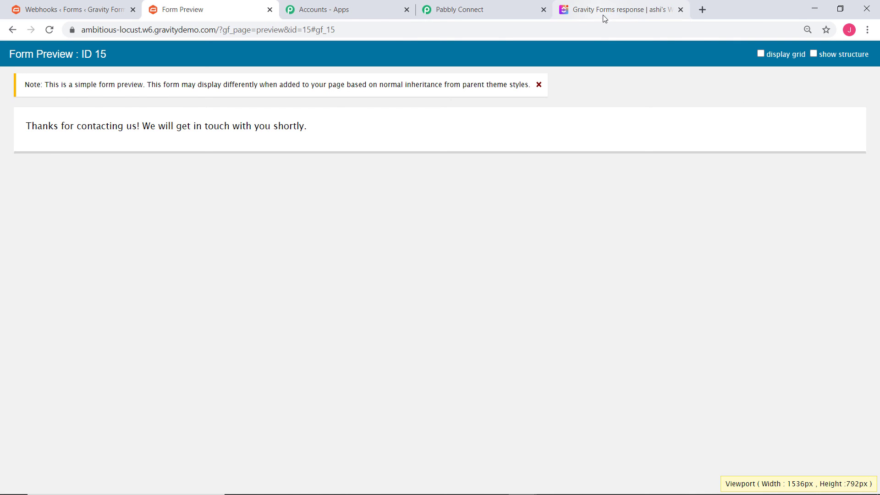
Step: Switch to ClickUp and open the Second Step Integration task to check its description, tag, priority and dates
click(651, 6)
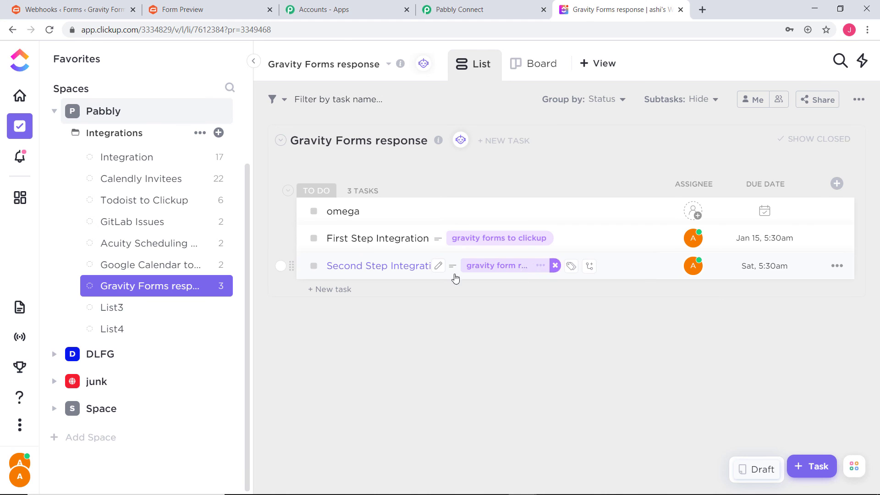
click(395, 268)
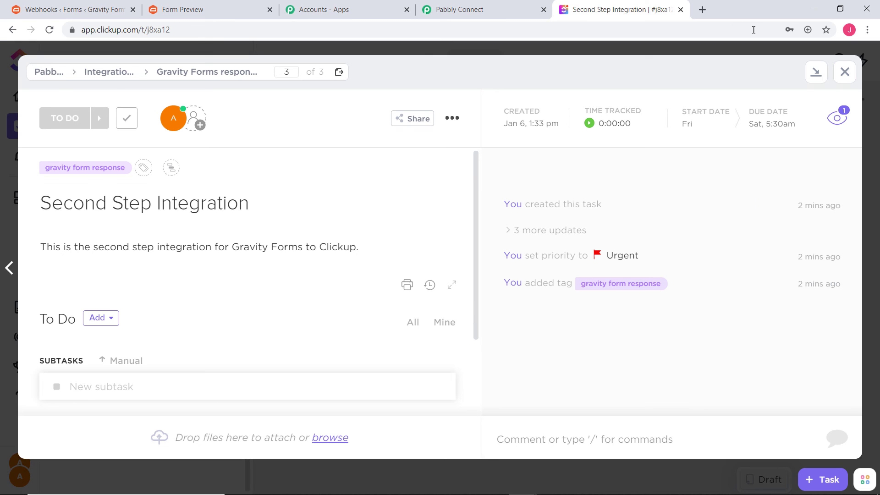
Step: Return to Pabbly Connect and collapse the workflow's steps, including the Gravity Forms trigger
click(486, 10)
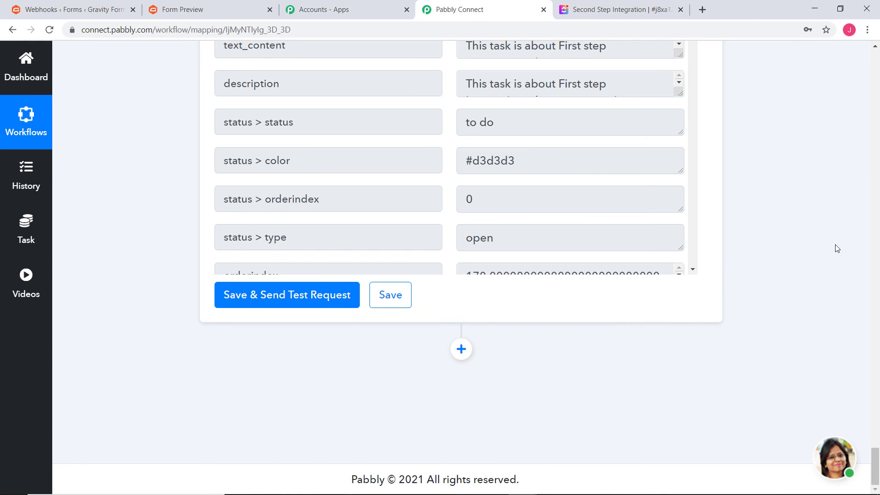
scroll(802, 245, up, 15)
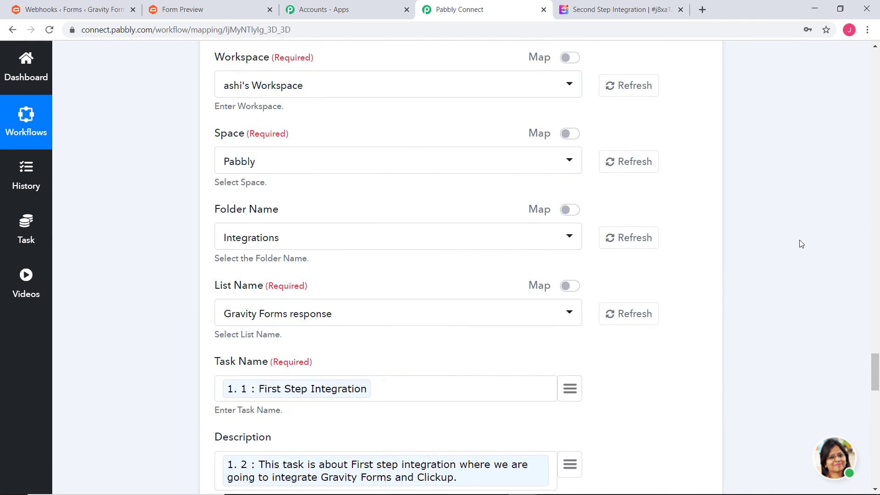
scroll(802, 244, up, 8)
scroll(786, 310, up, 7)
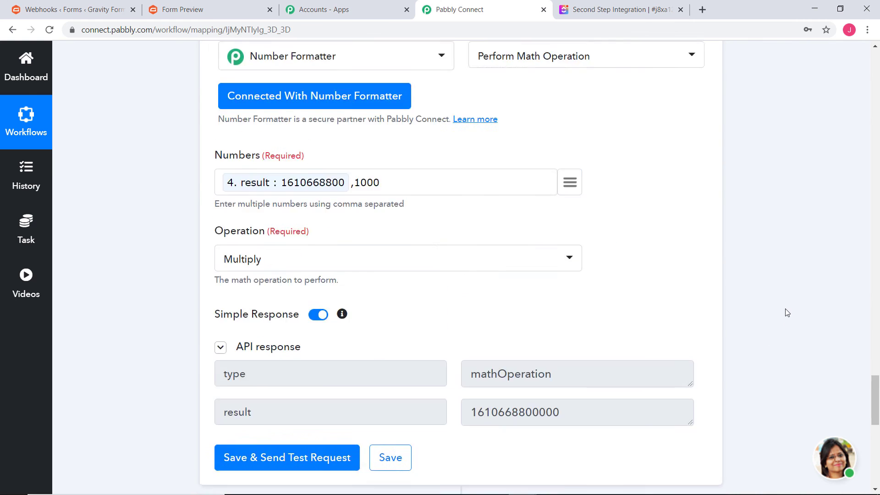
scroll(792, 251, up, 12)
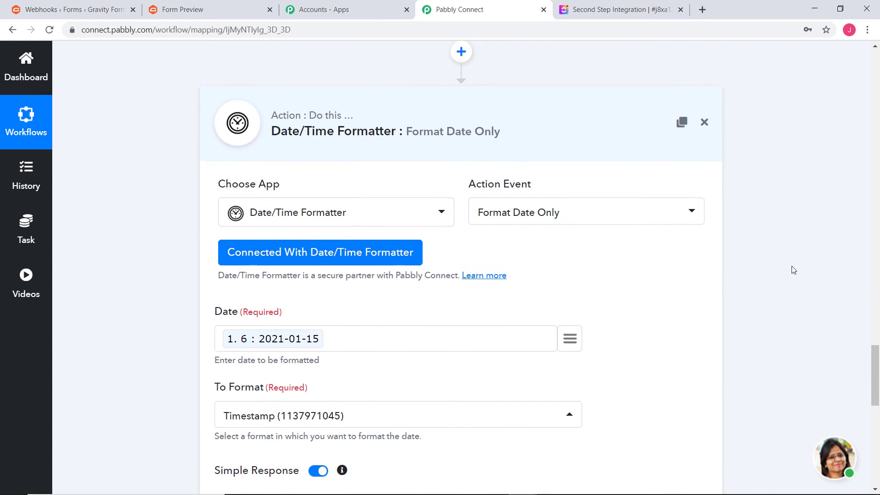
scroll(783, 259, up, 14)
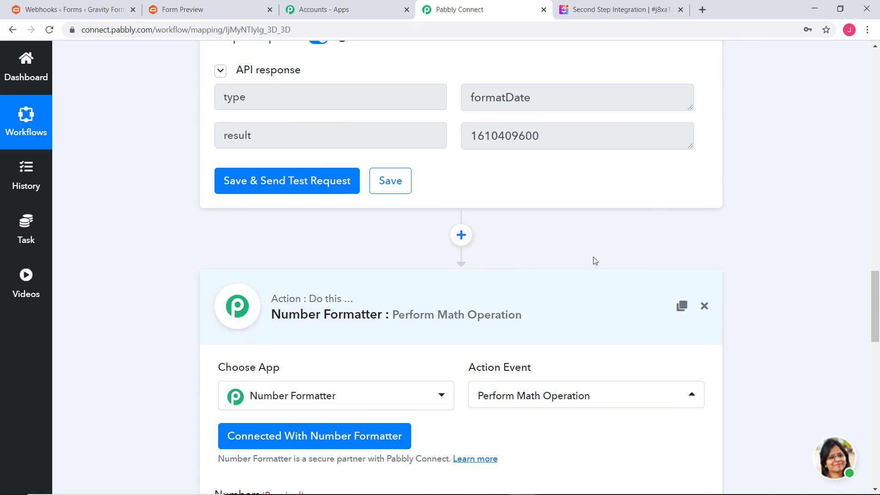
scroll(795, 208, up, 5)
scroll(798, 211, up, 10)
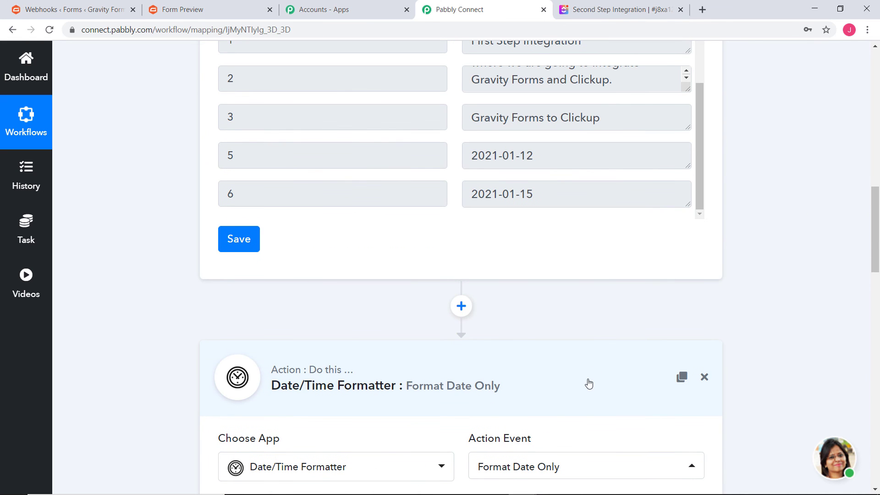
scroll(818, 266, up, 10)
scroll(819, 262, up, 4)
click(643, 104)
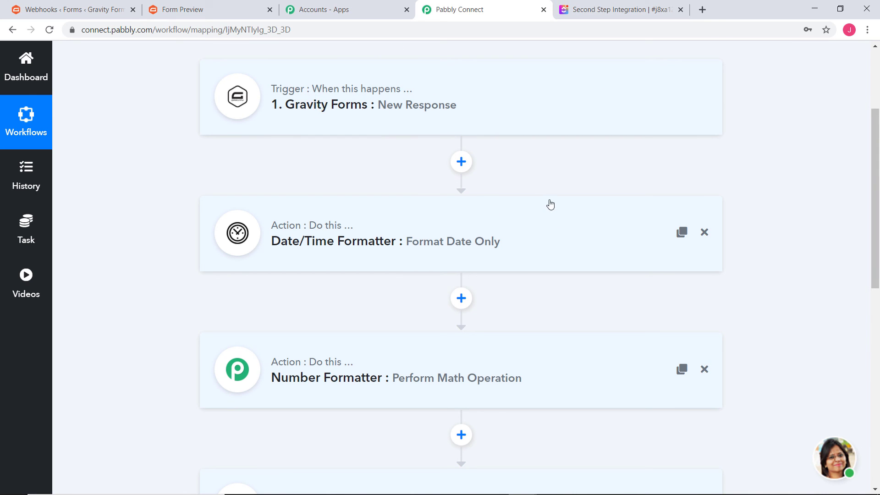
Step: Review the collapsed workflow sequence from the Gravity Forms trigger through the date and number formatters to the ClickUp Create Task action
scroll(407, 172, down, 3)
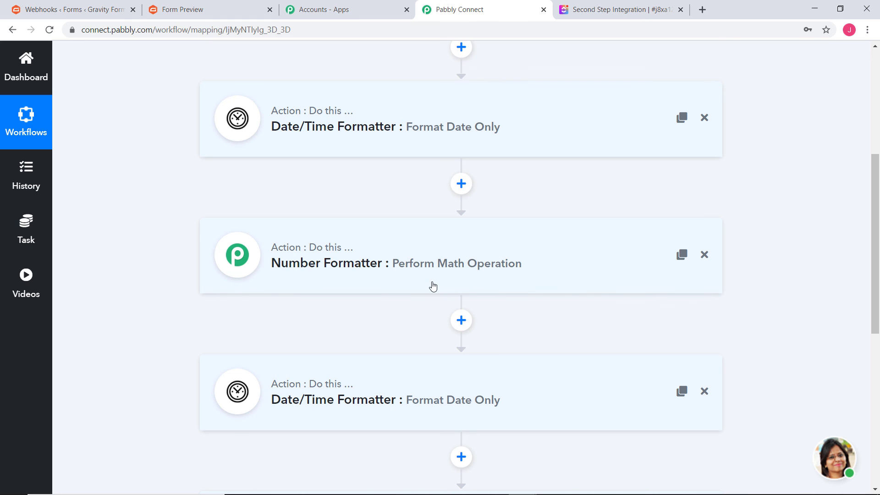
scroll(433, 284, down, 3)
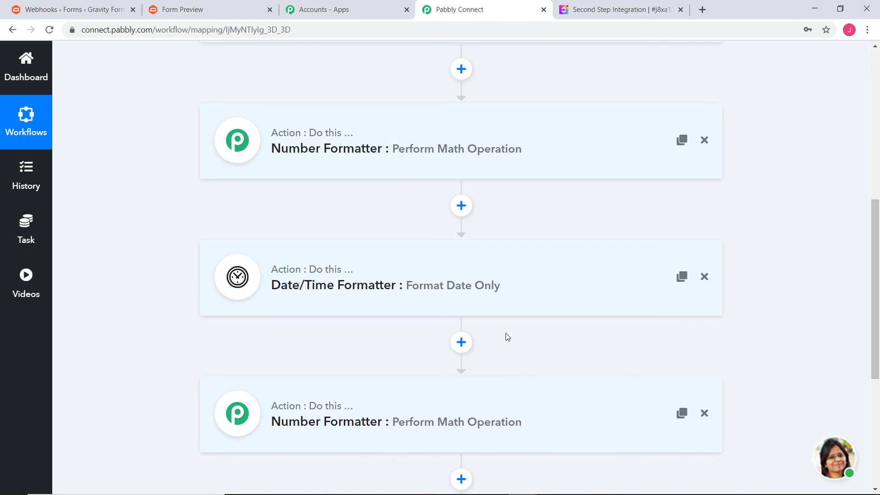
scroll(509, 339, down, 5)
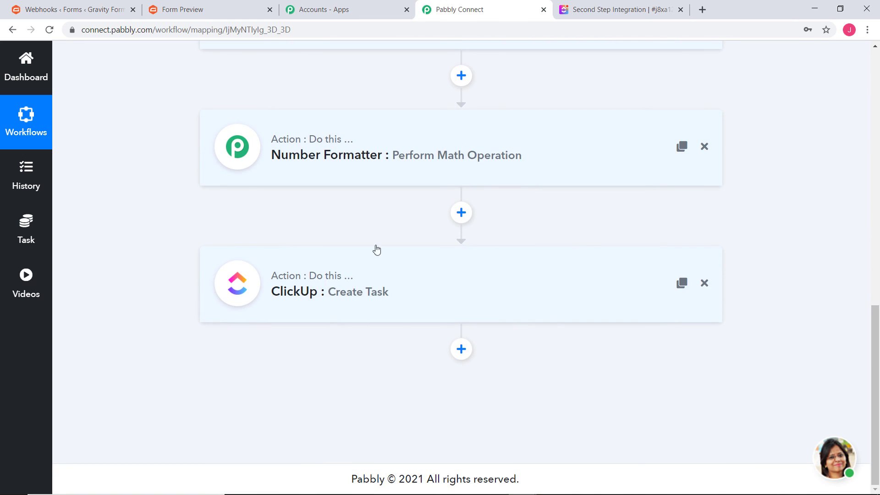
scroll(833, 264, up, 10)
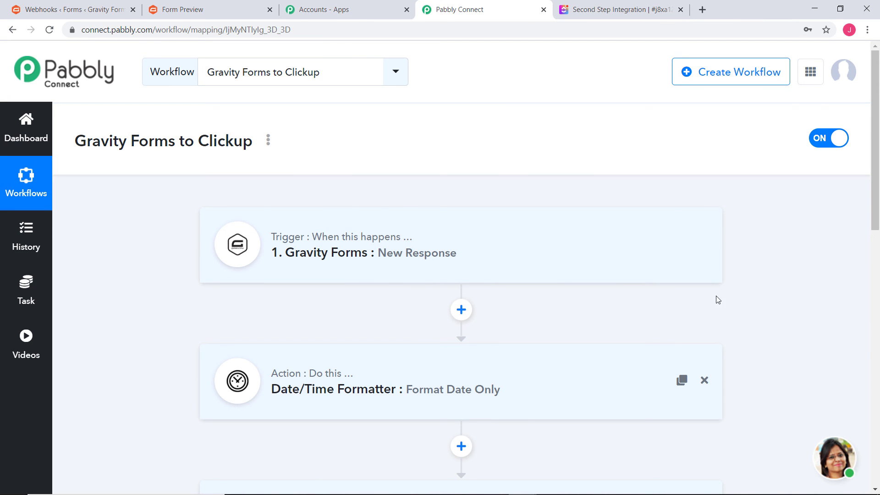
scroll(773, 301, down, 10)
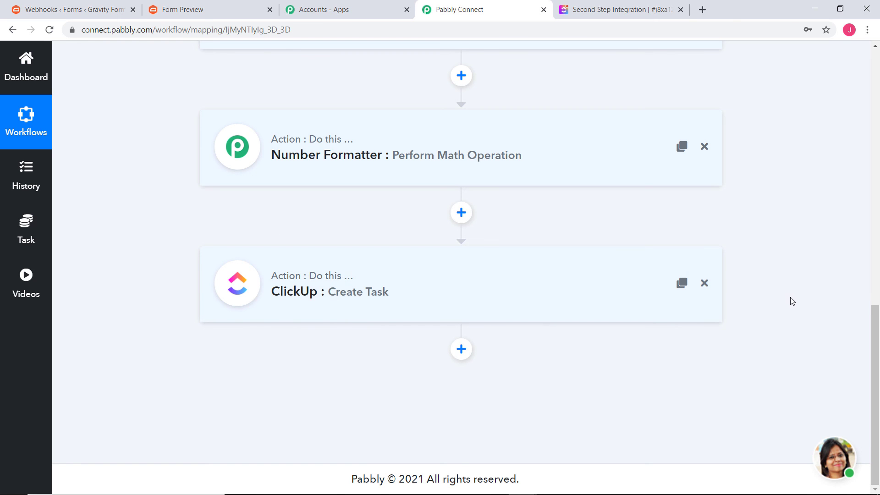
scroll(791, 300, up, 10)
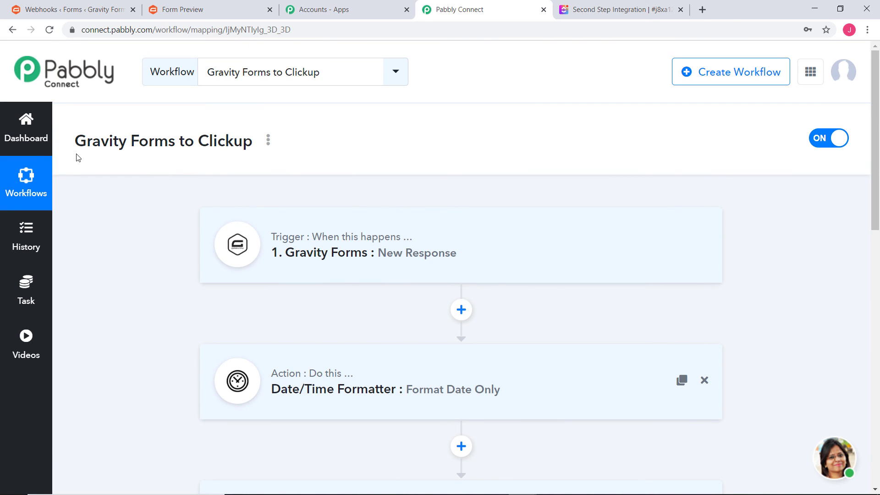